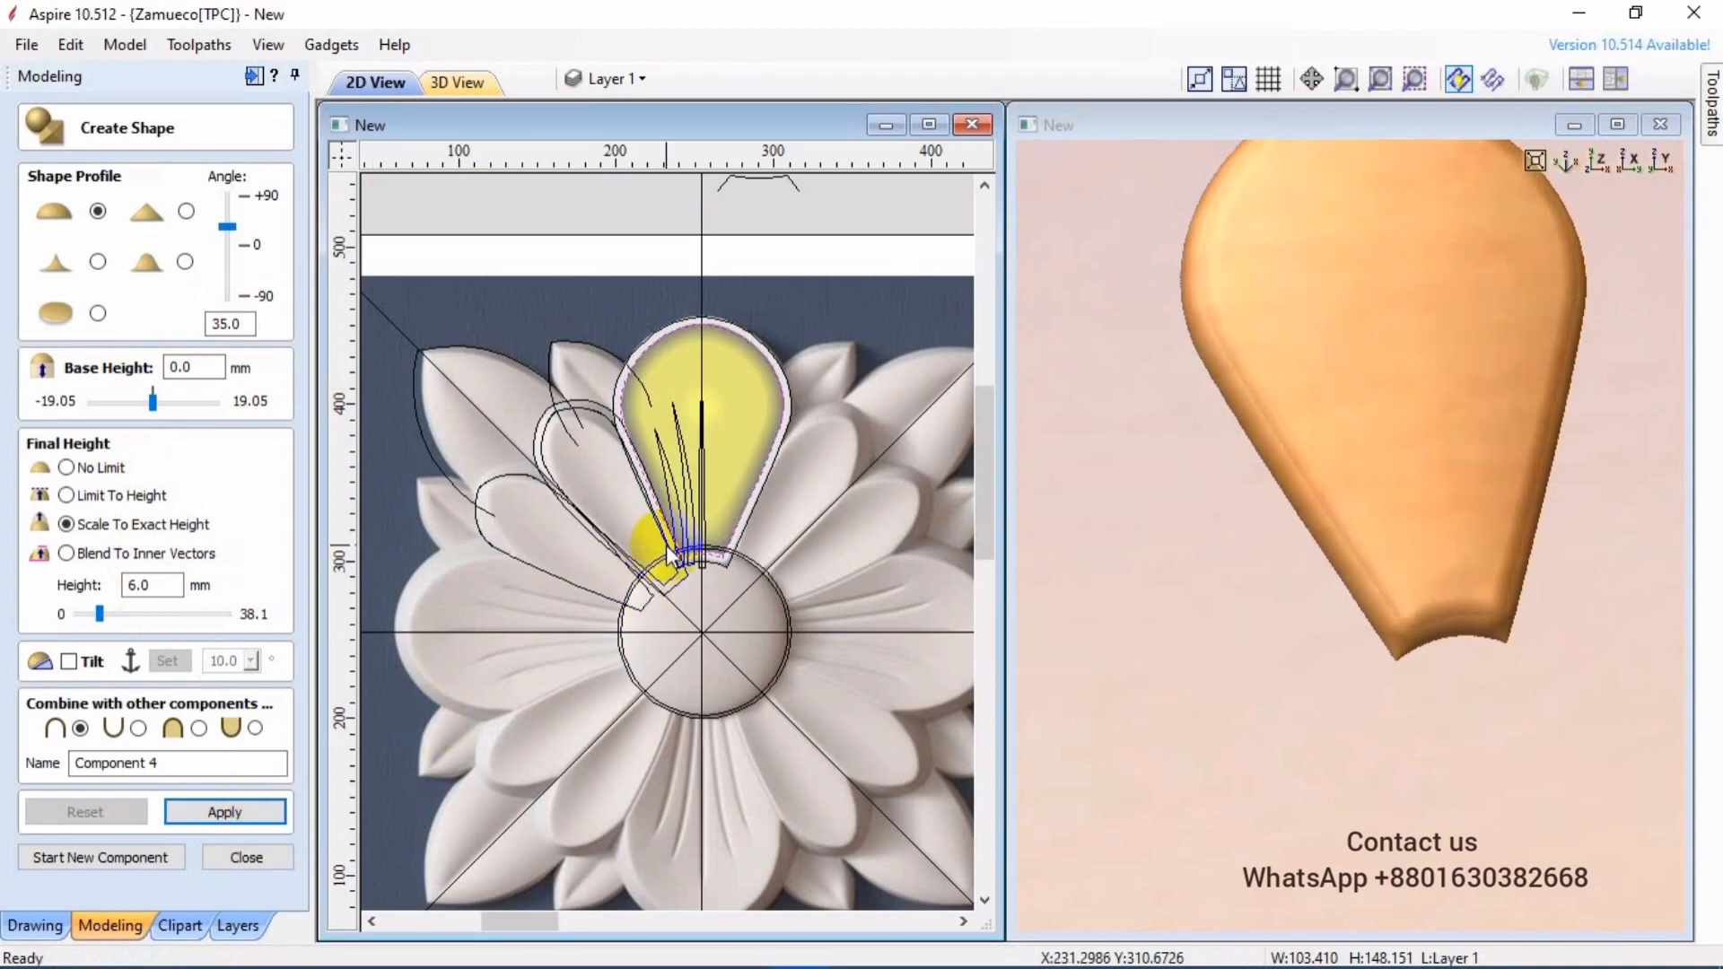
# - Subtract the 35° dome with exact height 6 mm from the top petal along its inner outline, and start a new component
pyautogui.moveTo(1296, 615); pyautogui.dragTo(1295, 689, button='middle')
pyautogui.click(139, 730)
pyautogui.scroll(3, 1307, 644)
pyautogui.moveTo(1306, 643)
pyautogui.mouseDown()
pyautogui.moveTo(1496, 549)
pyautogui.moveTo(1319, 628)
pyautogui.mouseUp()
pyautogui.click(49, 853)
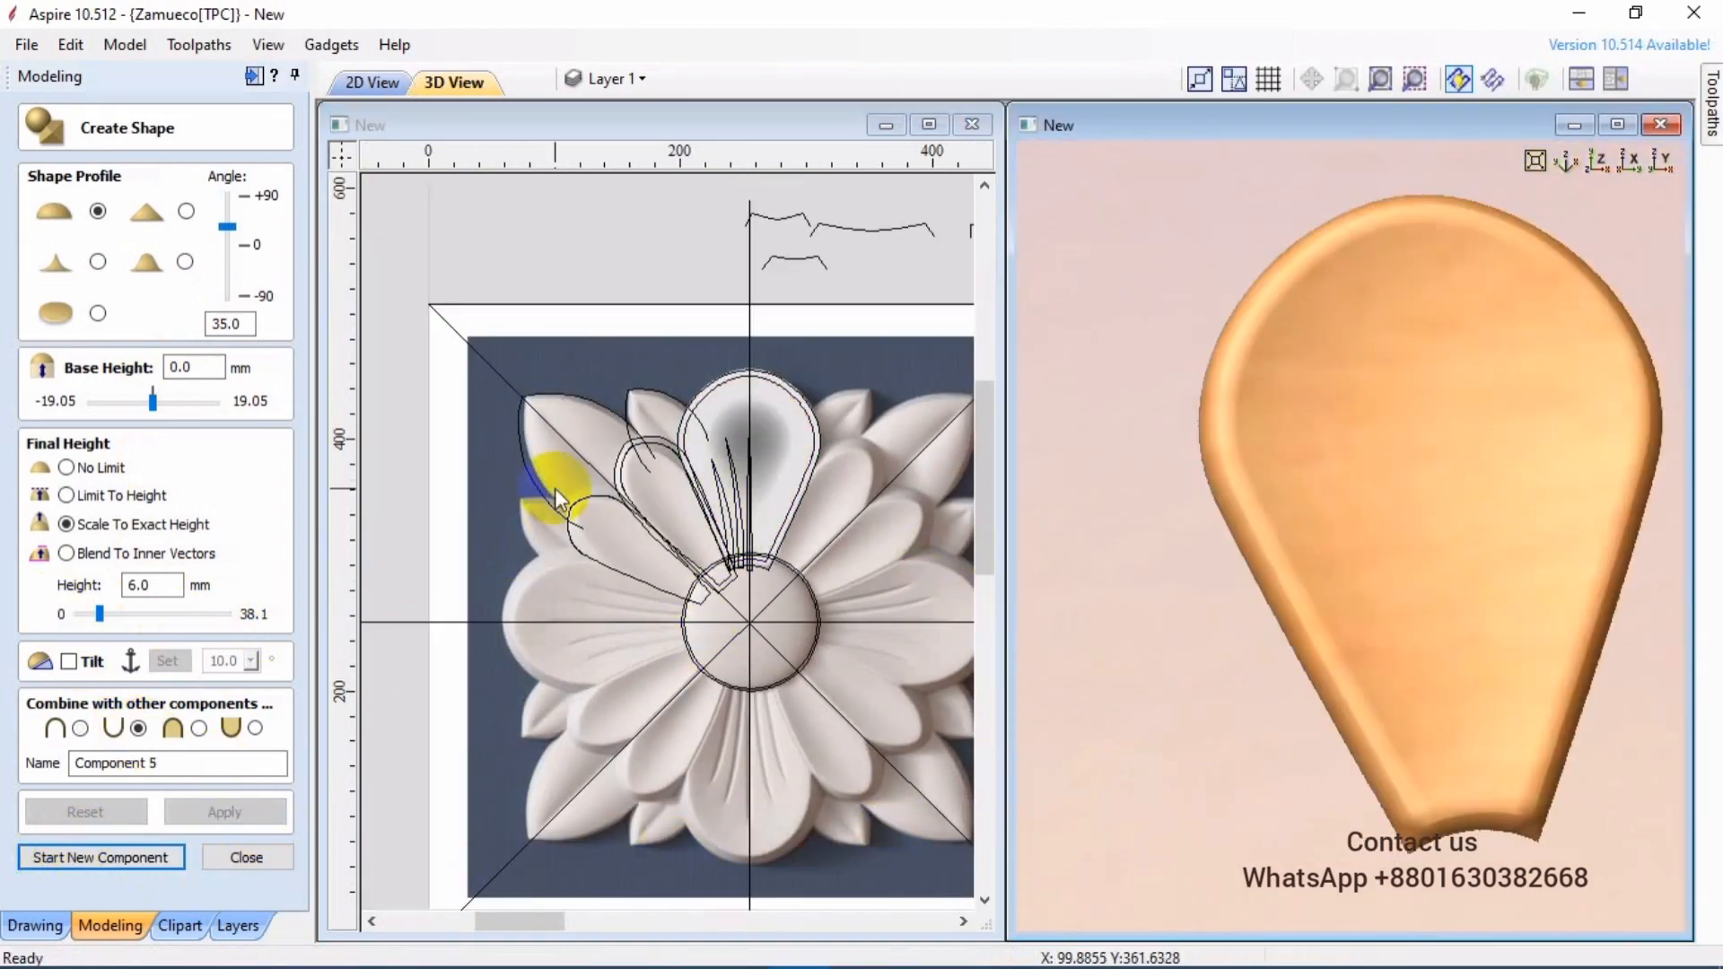
# - Group the top petal's components and set the group to merge with a shape height of 10 mm
pyautogui.scroll(4, 789, 403)
pyautogui.click(246, 857)
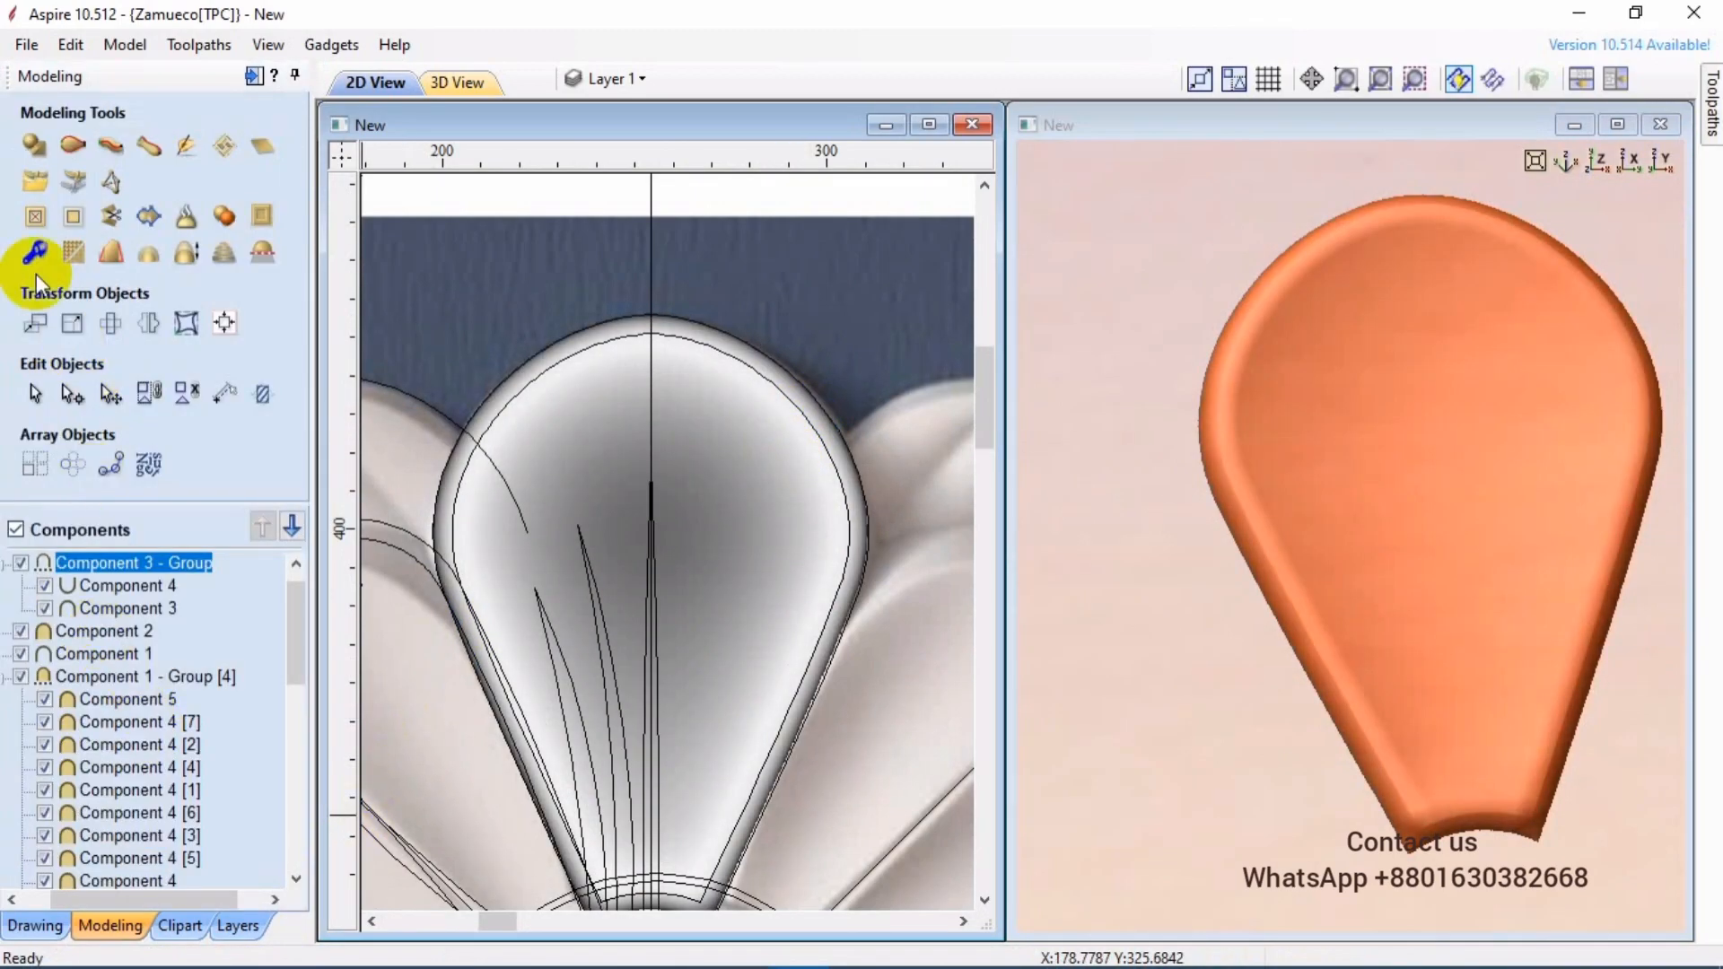
pyautogui.click(36, 271)
pyautogui.press('Return')
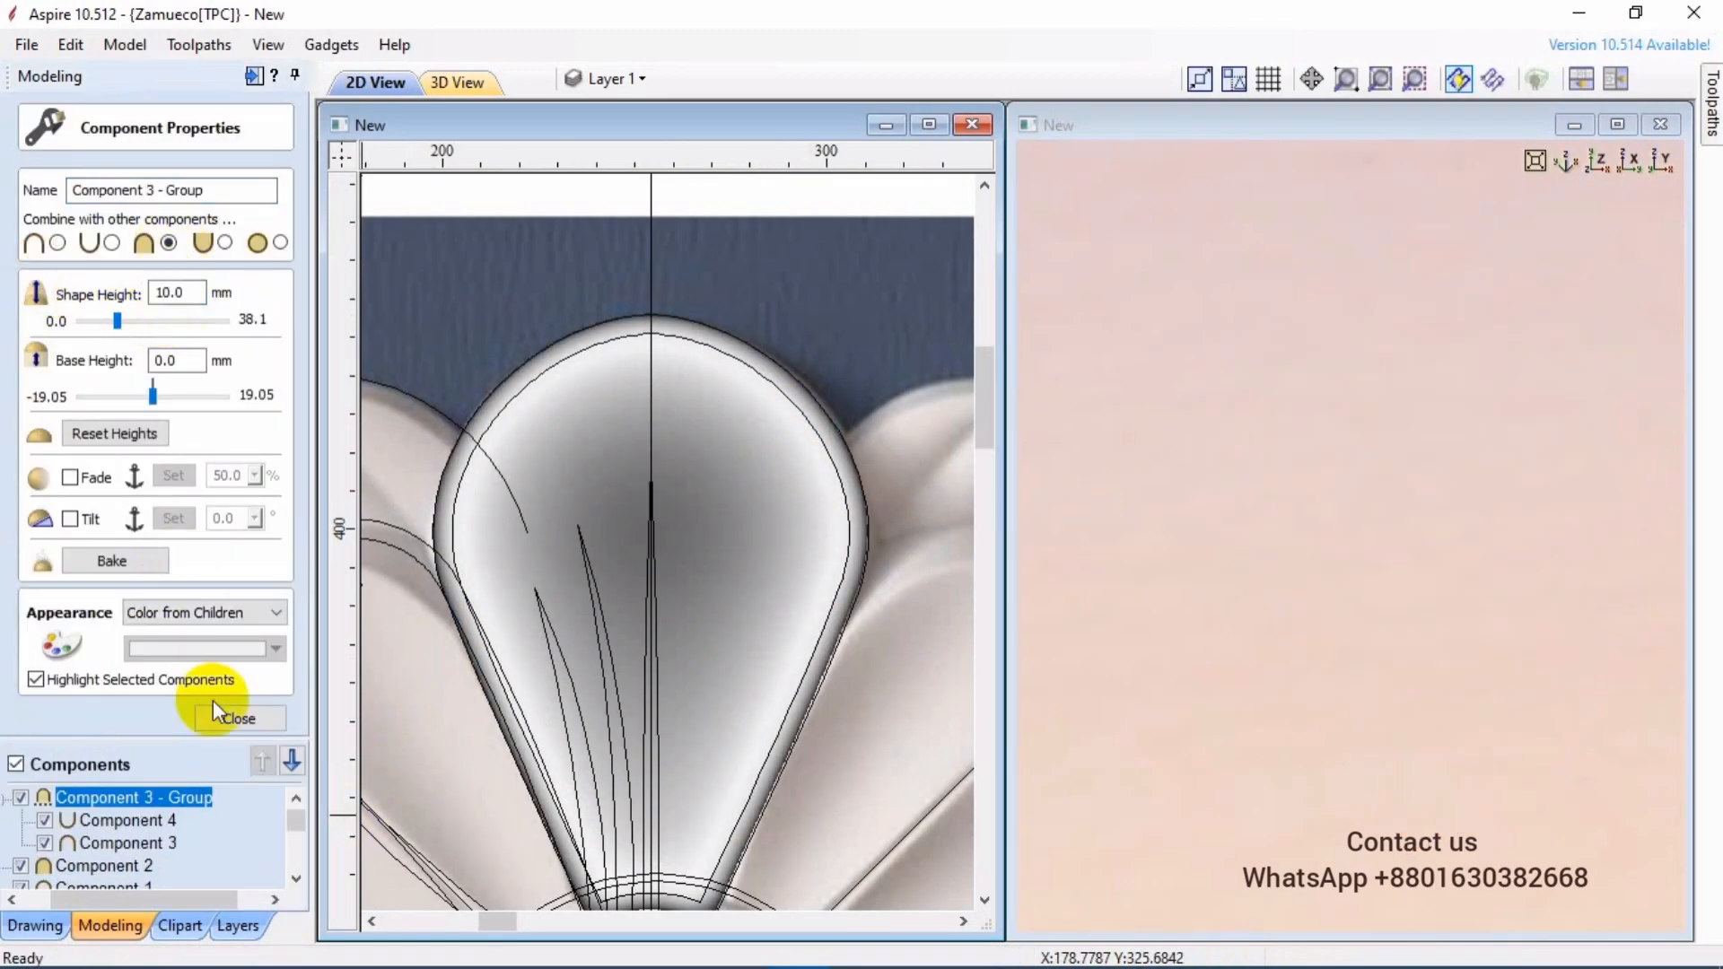
pyautogui.click(238, 717)
# - Carve the top petal's two curved vein outlines as subtracted concave shapes with an exact height of 2 mm
pyautogui.scroll(-2, 604, 615)
pyautogui.click(29, 164)
pyautogui.click(173, 588)
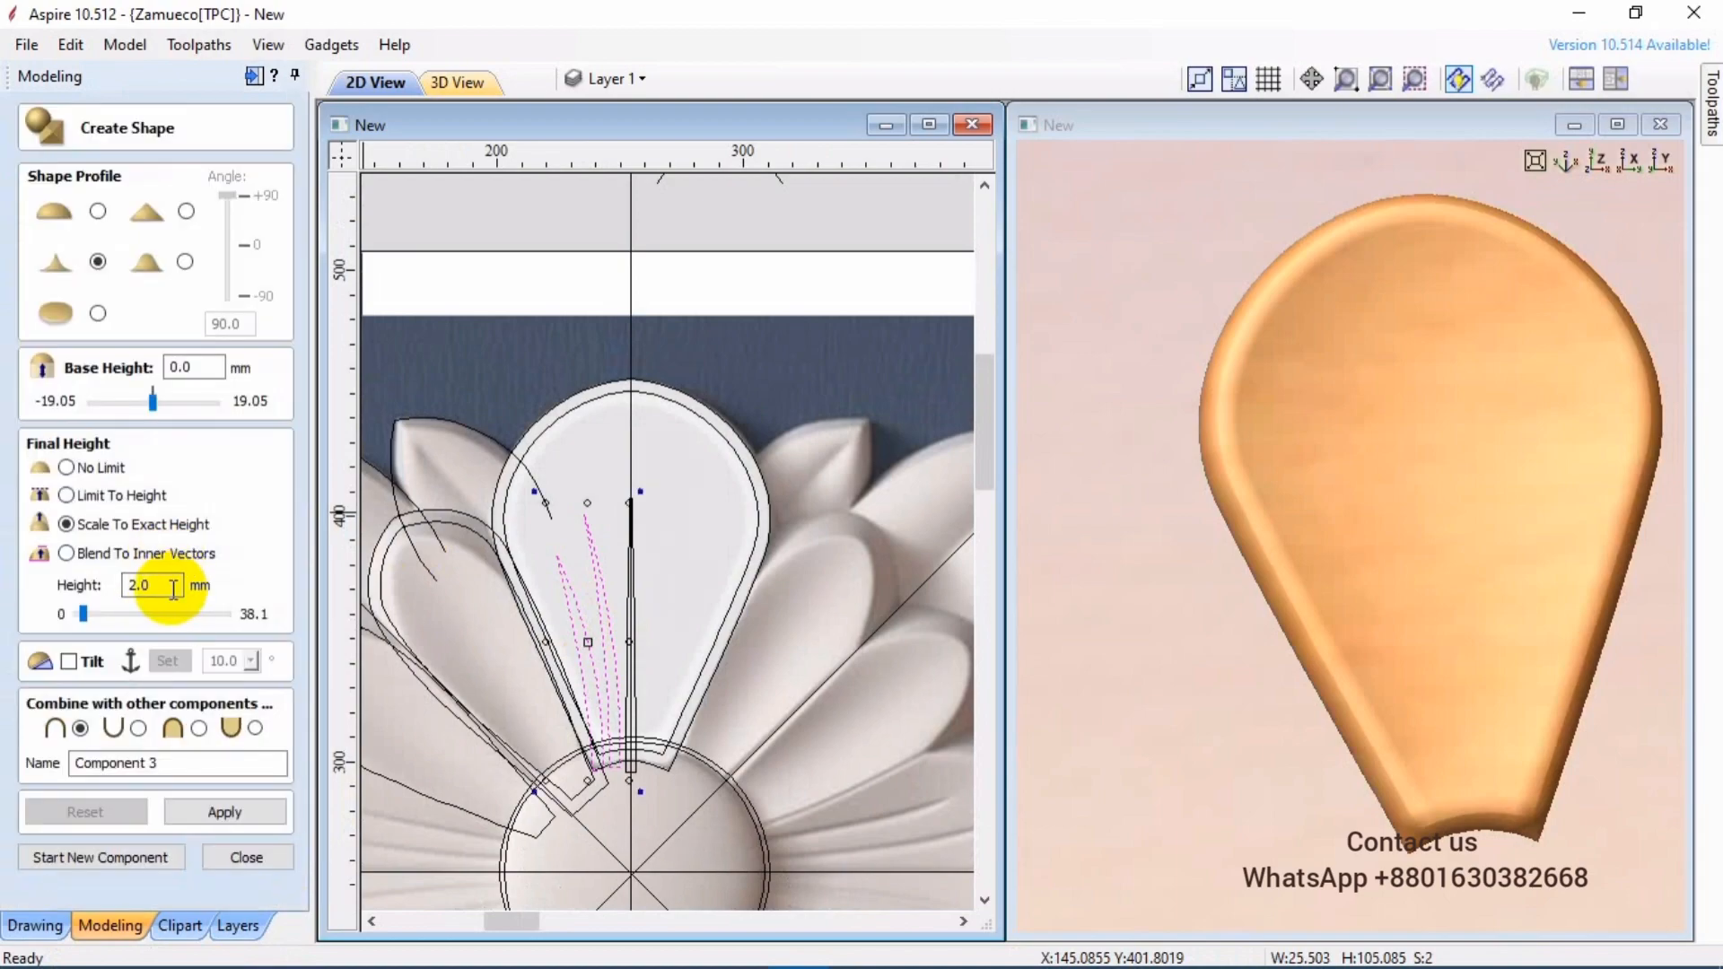
pyautogui.click(138, 729)
pyautogui.click(212, 805)
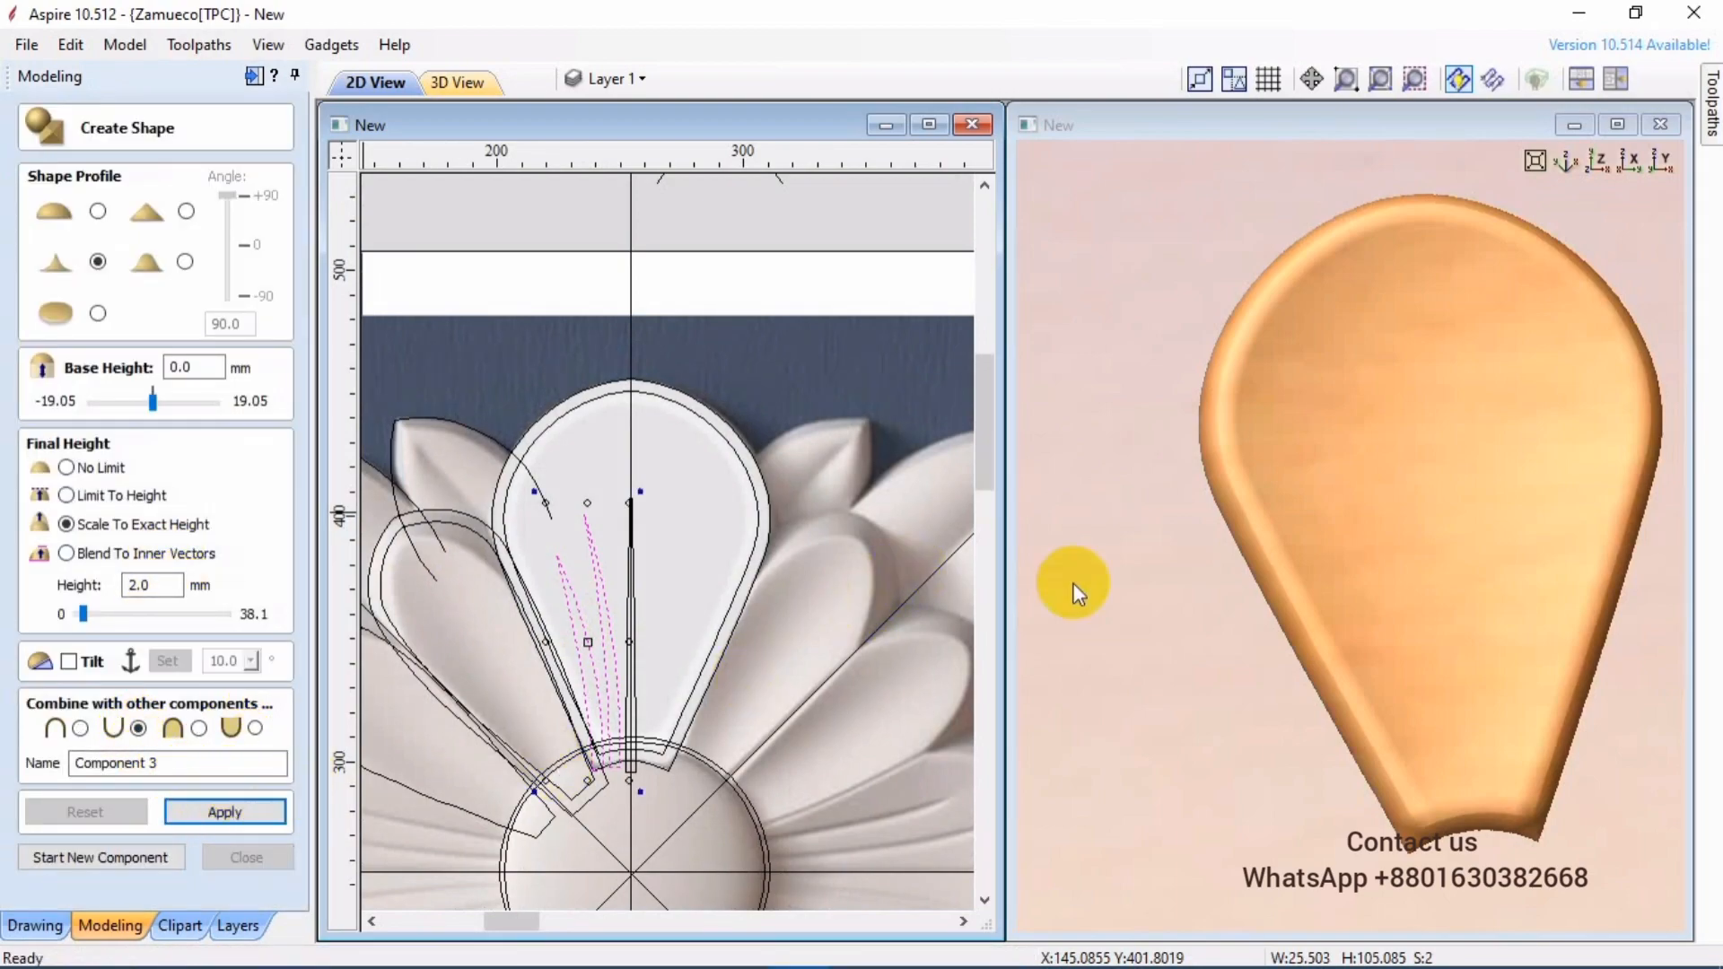
# - Set the two curved veins' height to 3 mm and carve the central vein with the same subtracted concave profile
pyautogui.scroll(1, 1403, 719)
pyautogui.moveTo(1403, 719); pyautogui.dragTo(1386, 722)
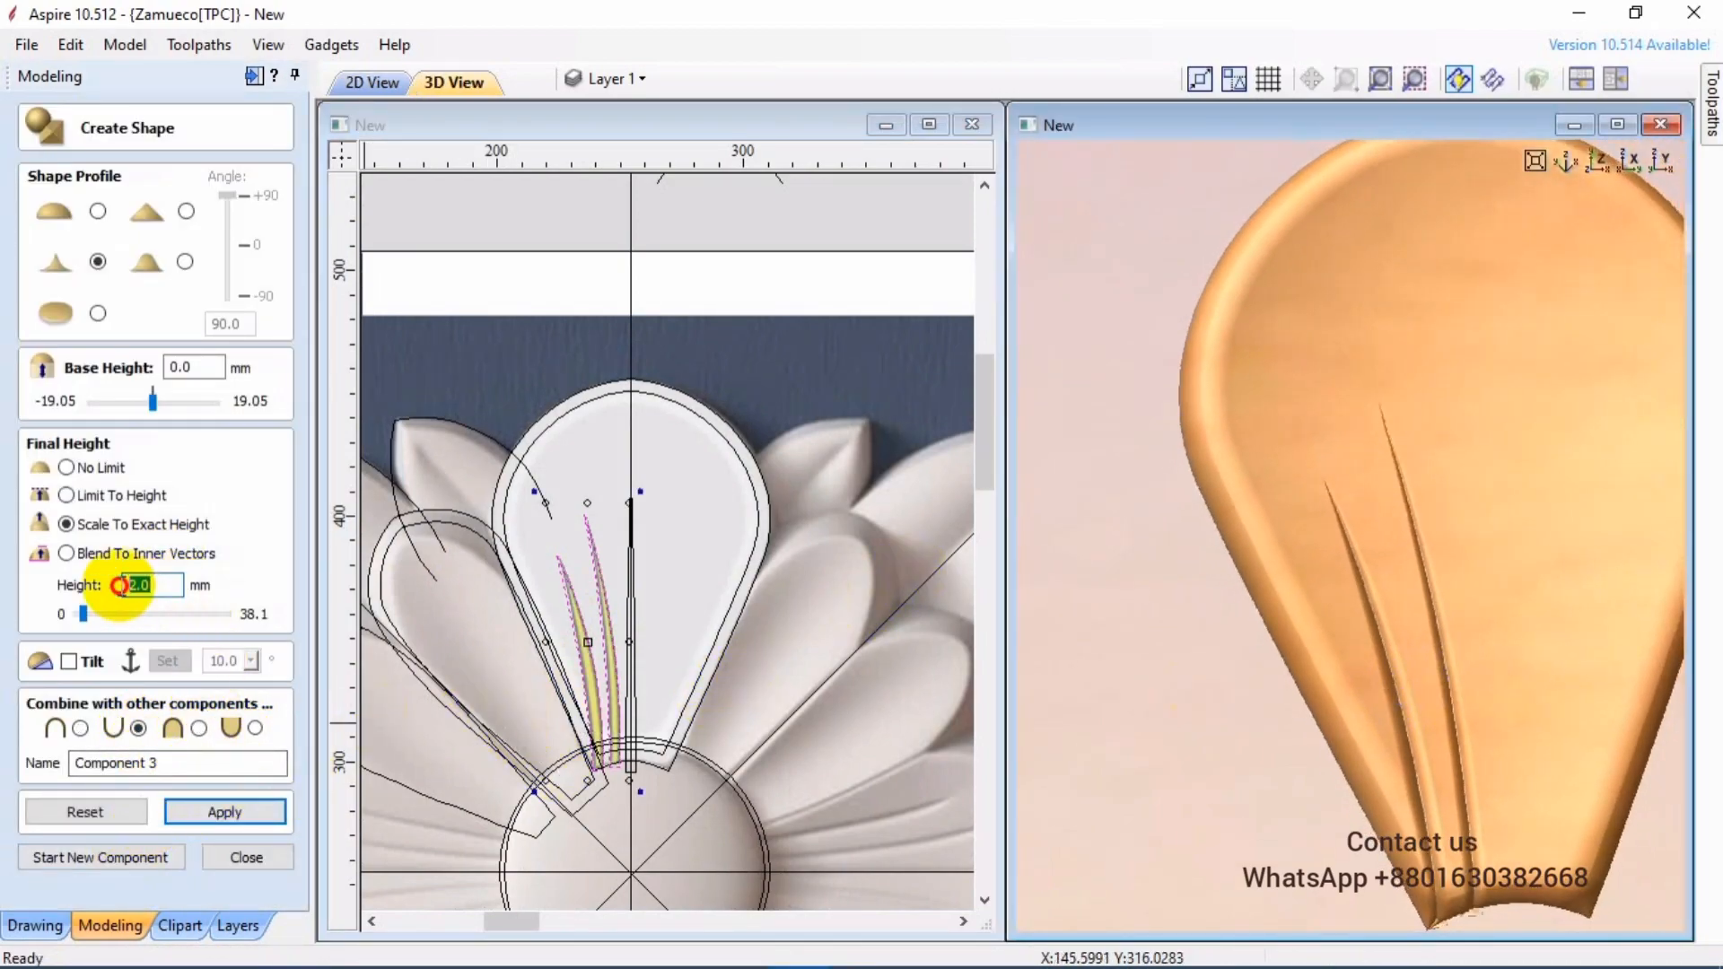
pyautogui.click(212, 826)
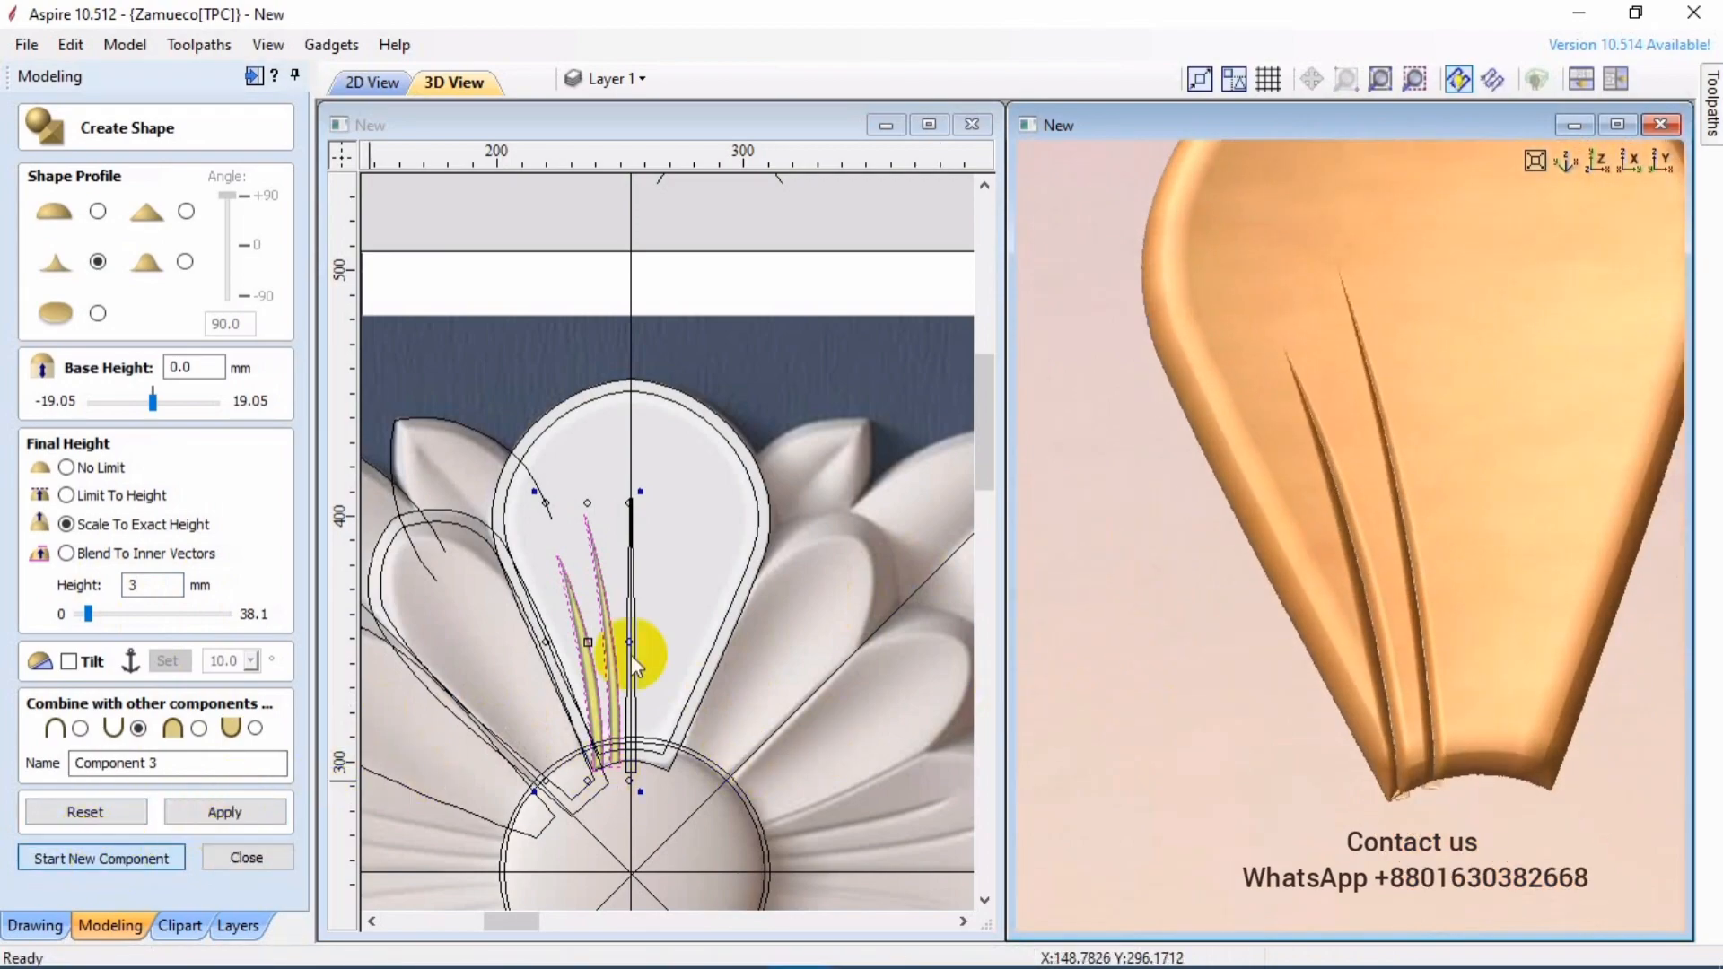
pyautogui.scroll(2, 634, 617)
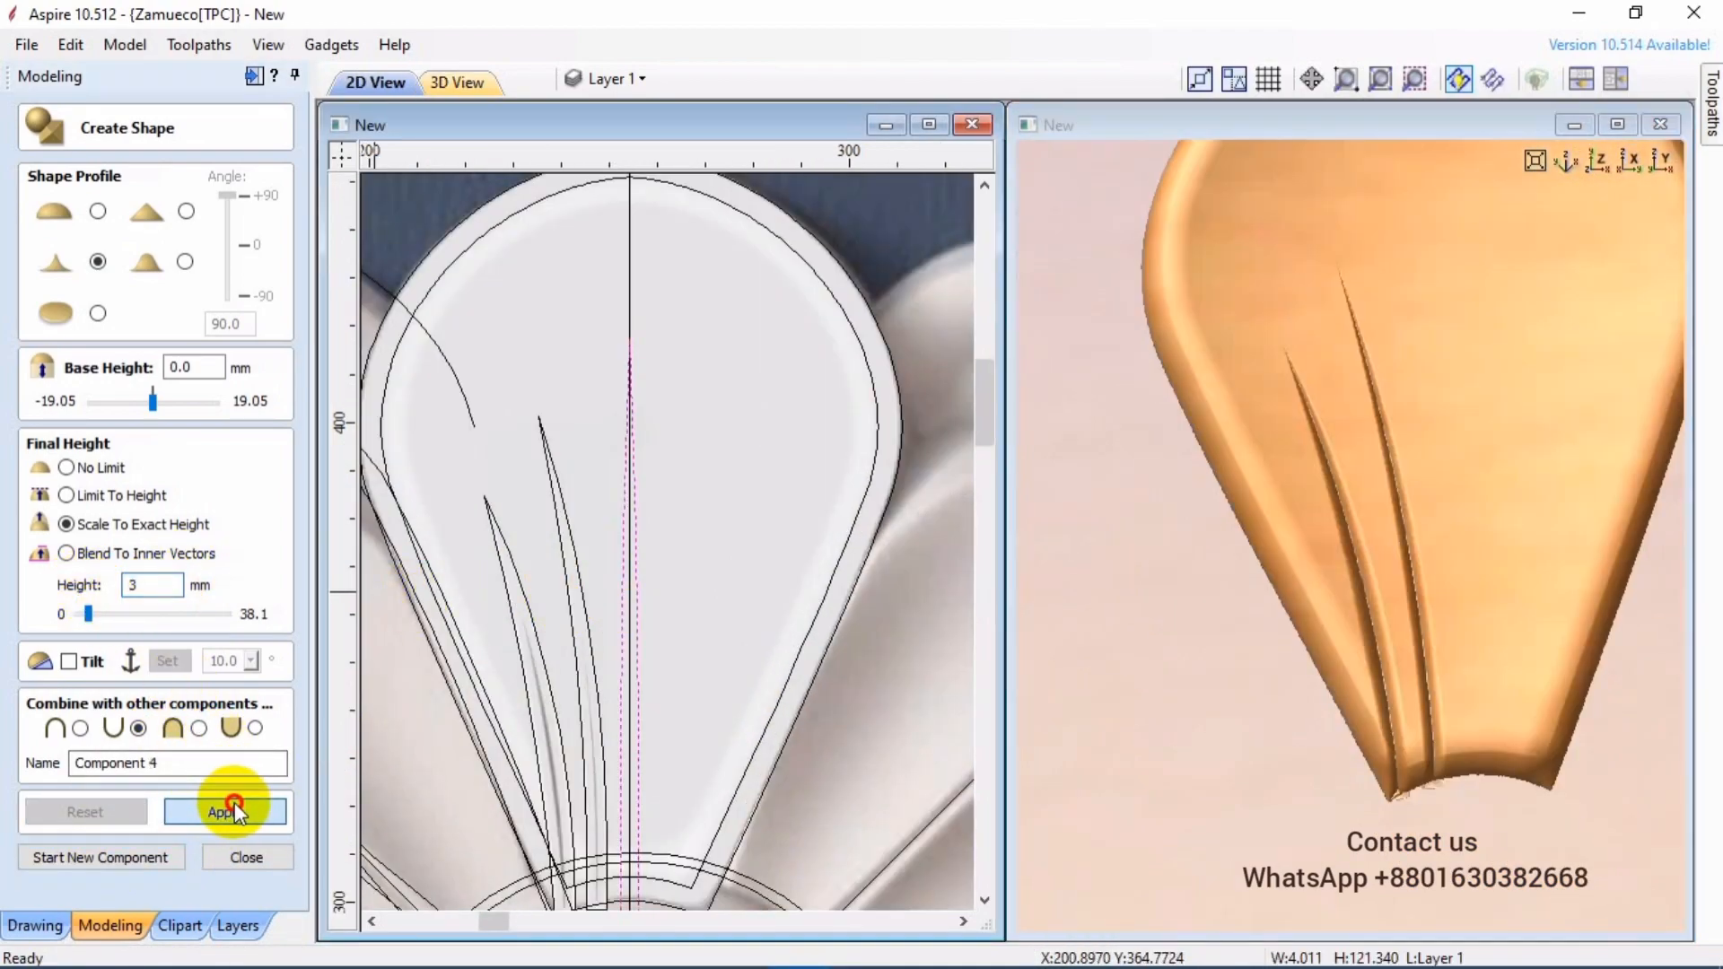
pyautogui.click(93, 851)
# - Mirror a copy of the two curved vein components about the petal's vertical centre line
pyautogui.scroll(1, 556, 718)
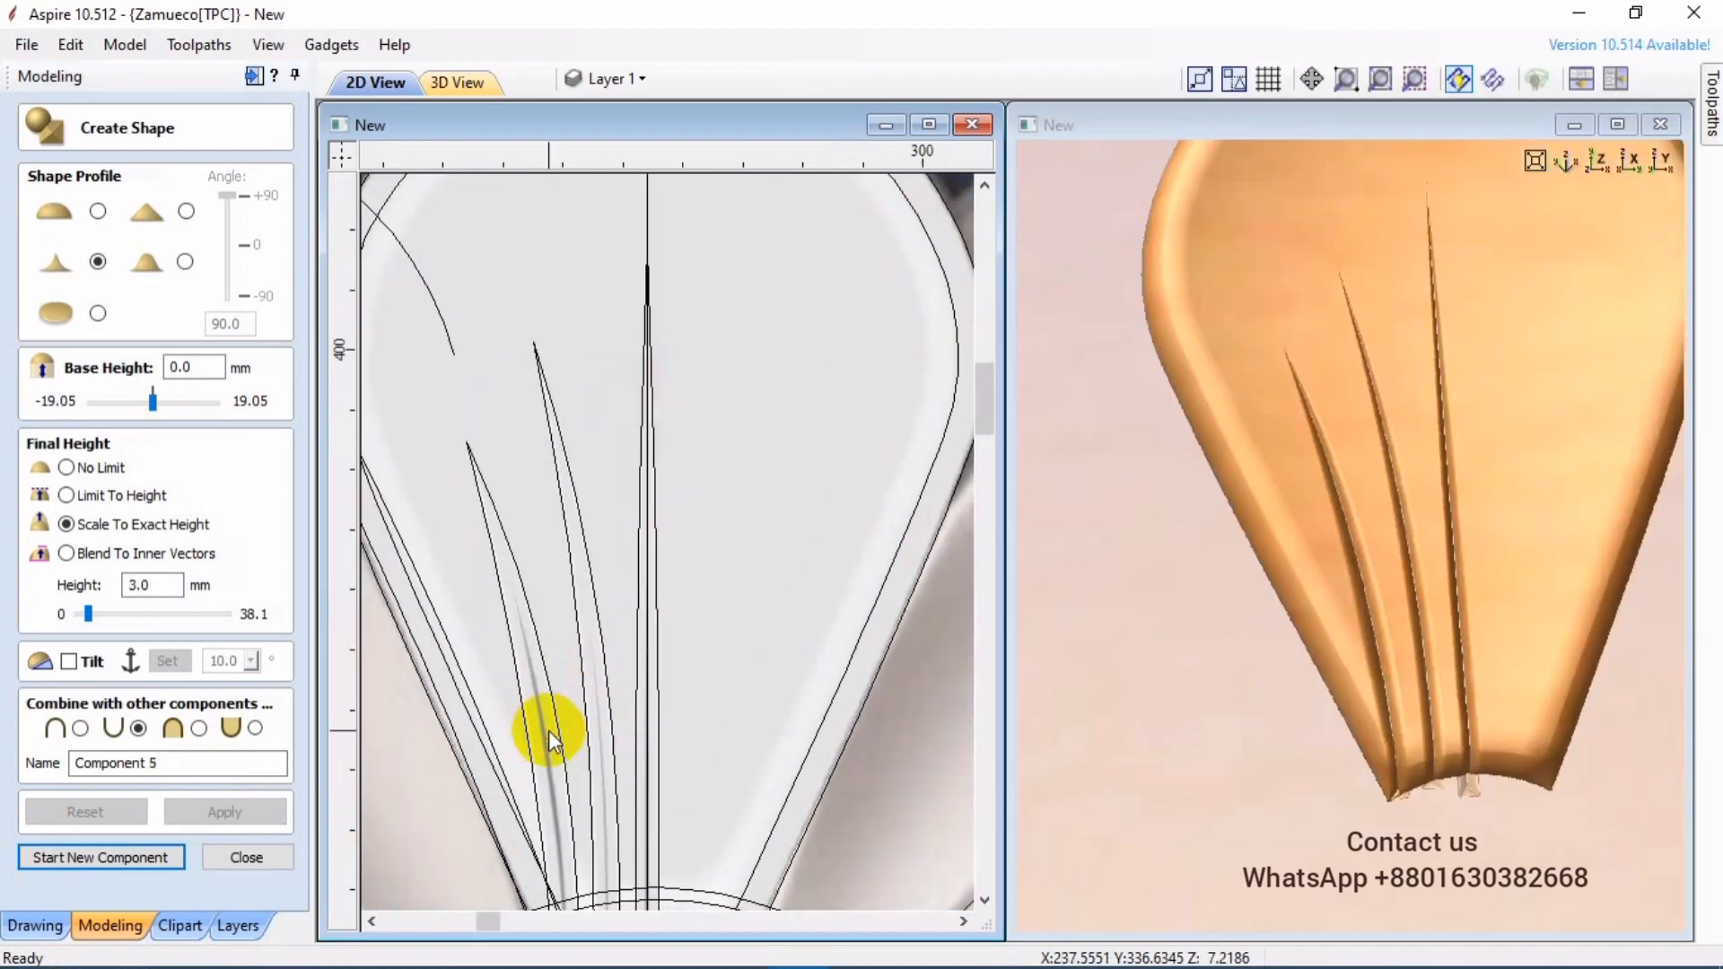
pyautogui.click(549, 729)
pyautogui.scroll(2, 631, 716)
pyautogui.keyDown('shift'); pyautogui.click(654, 682); pyautogui.keyUp('shift')
pyautogui.click(148, 323)
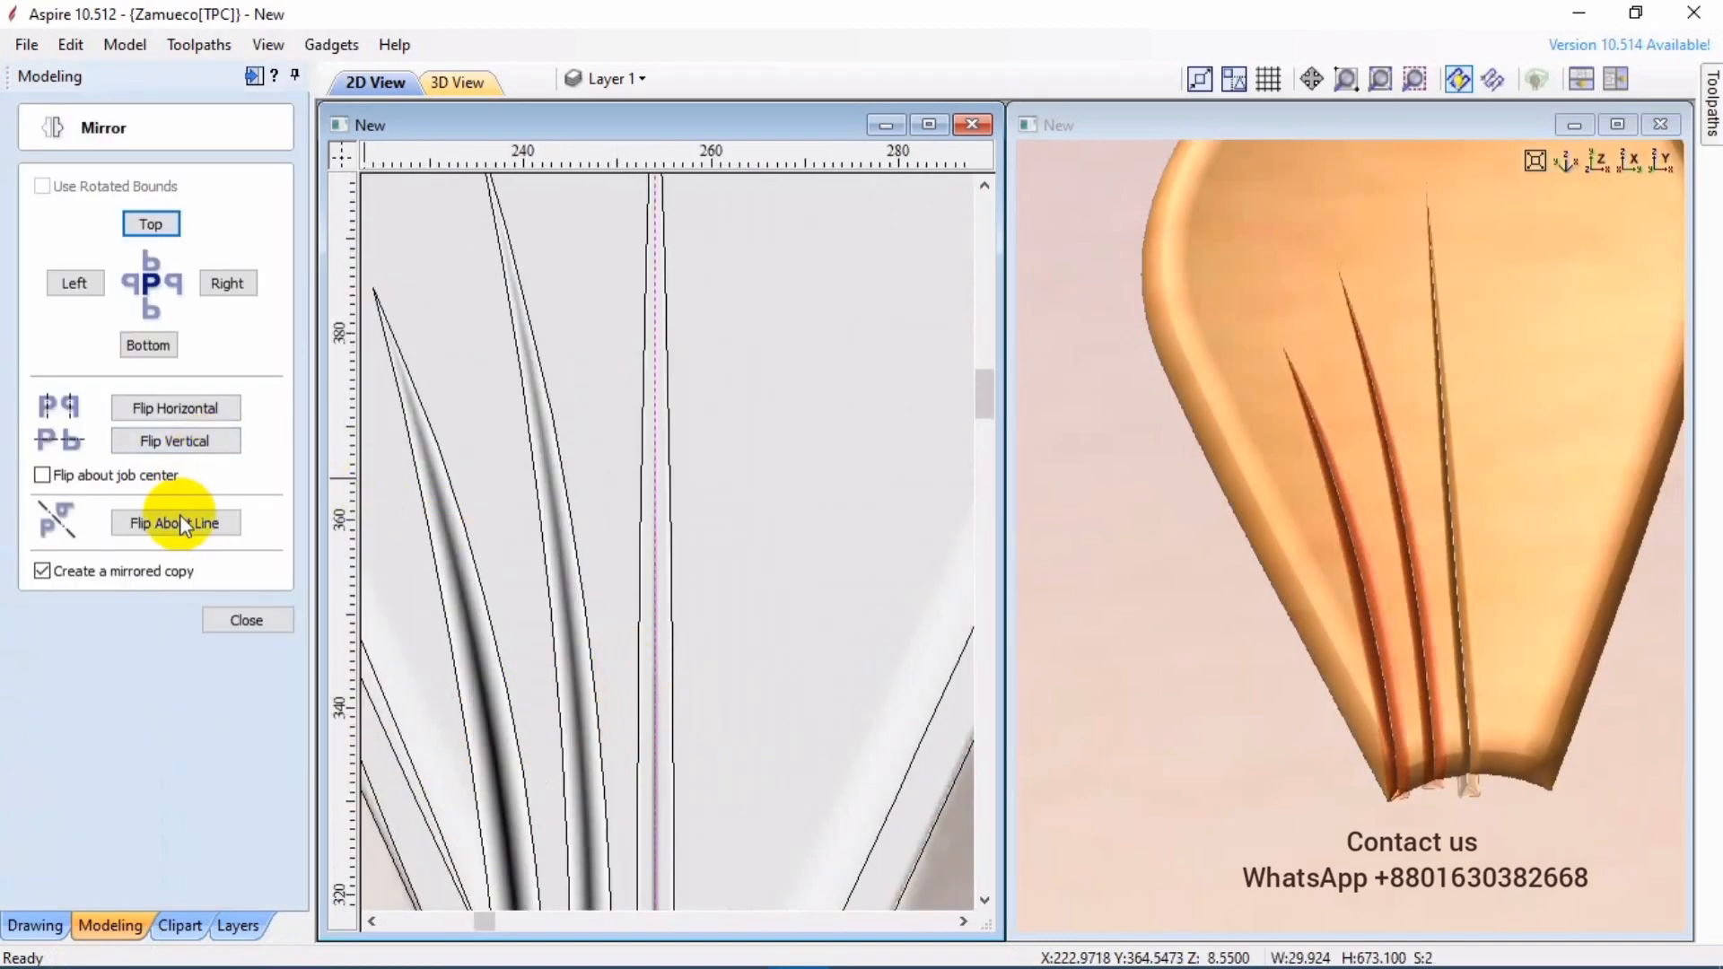
pyautogui.click(179, 522)
pyautogui.click(280, 631)
# - Group the top petal with all of its vein components
pyautogui.scroll(-5, 638, 597)
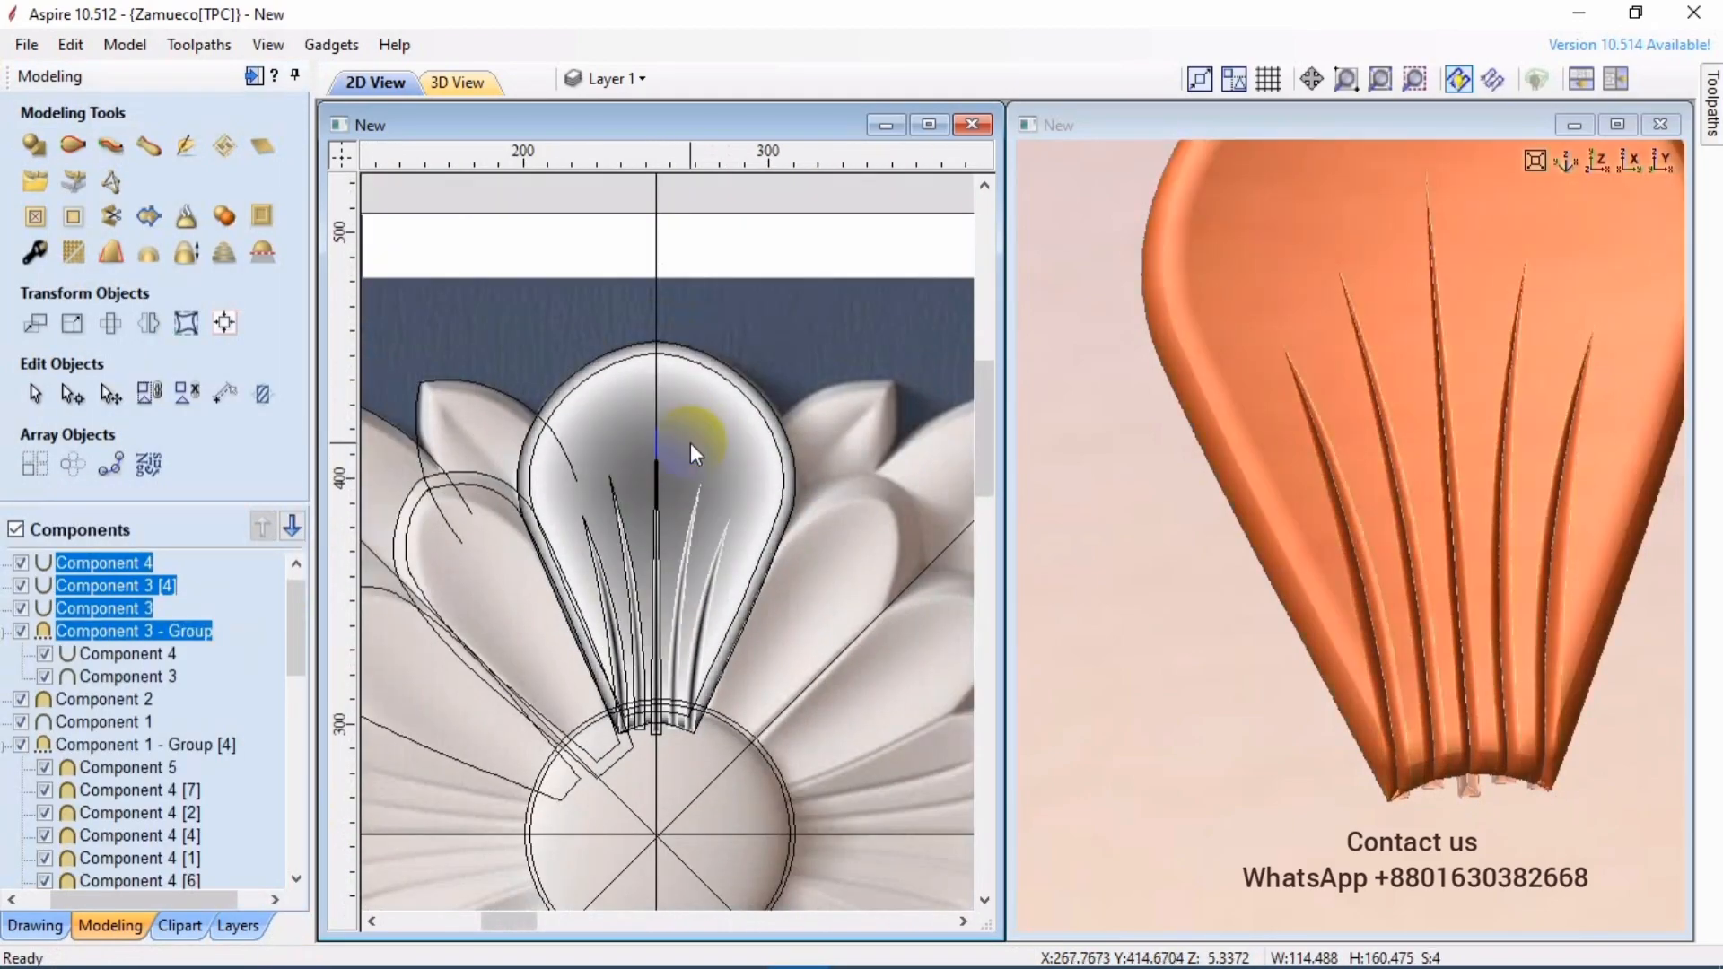
pyautogui.press('g')
pyautogui.scroll(-5, 1200, 538)
pyautogui.moveTo(1198, 534); pyautogui.dragTo(1225, 583)
# - Create a 90° dome limited to 10 mm height from the adjacent narrow petal's outer outline, merged with the other components
pyautogui.scroll(1, 552, 452)
pyautogui.click(553, 450)
pyautogui.scroll(-1, 553, 450)
pyautogui.click(34, 144)
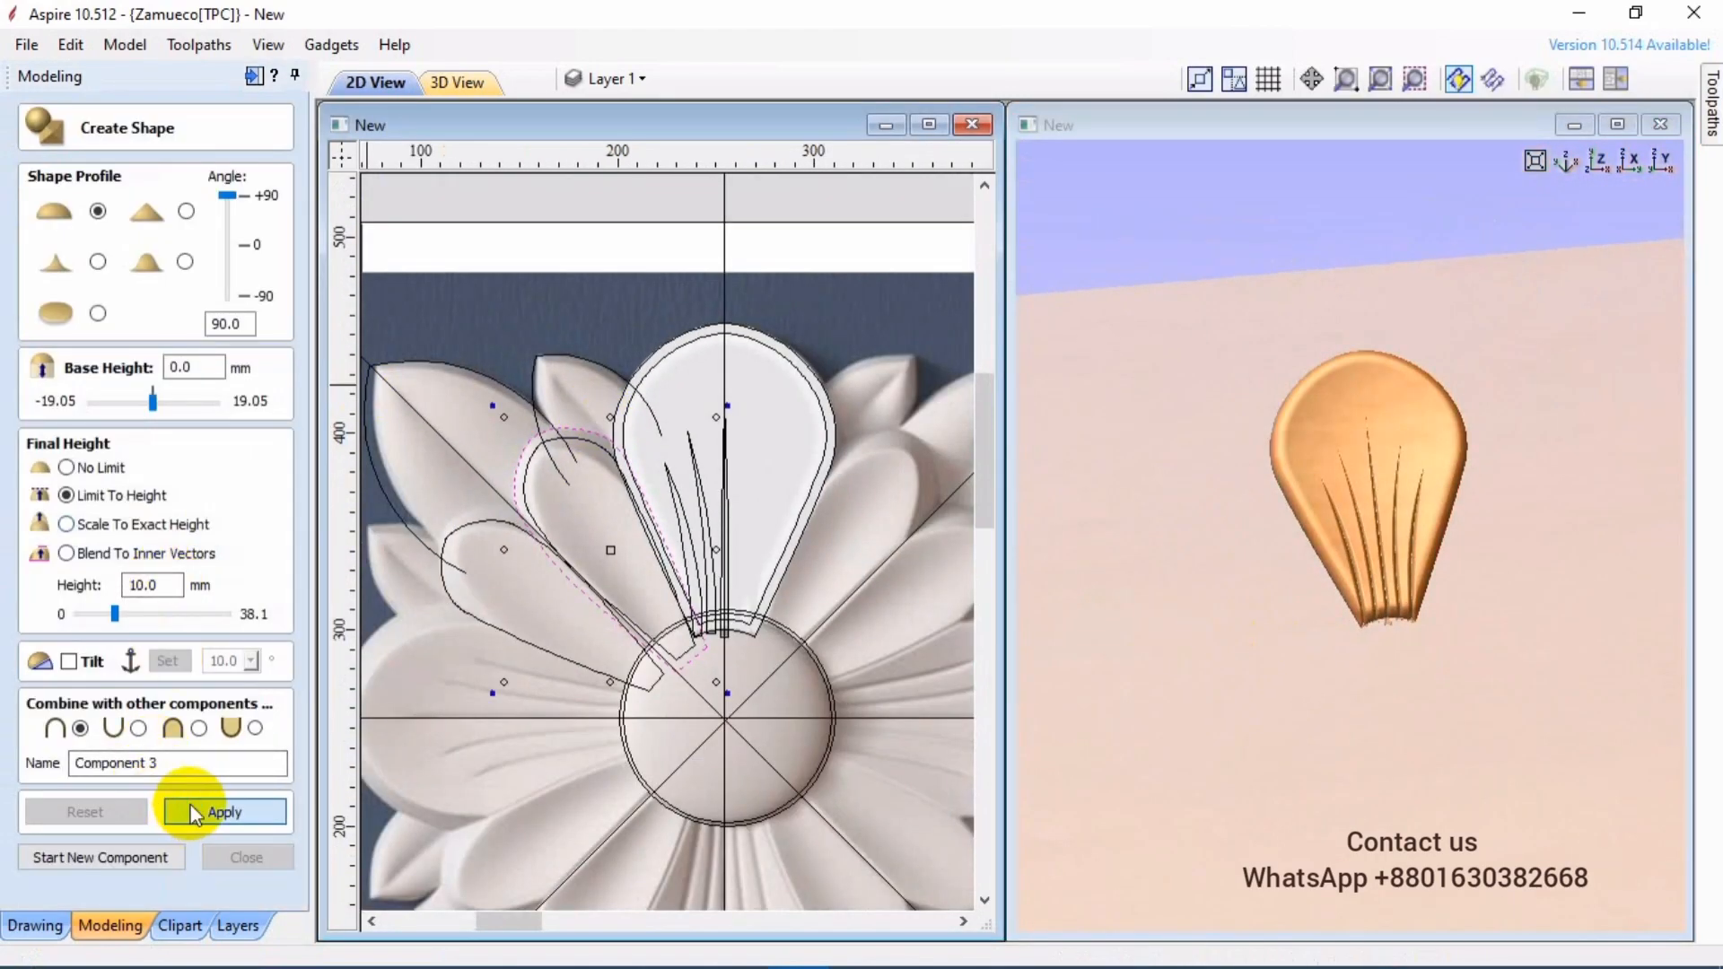
pyautogui.click(193, 812)
pyautogui.click(200, 729)
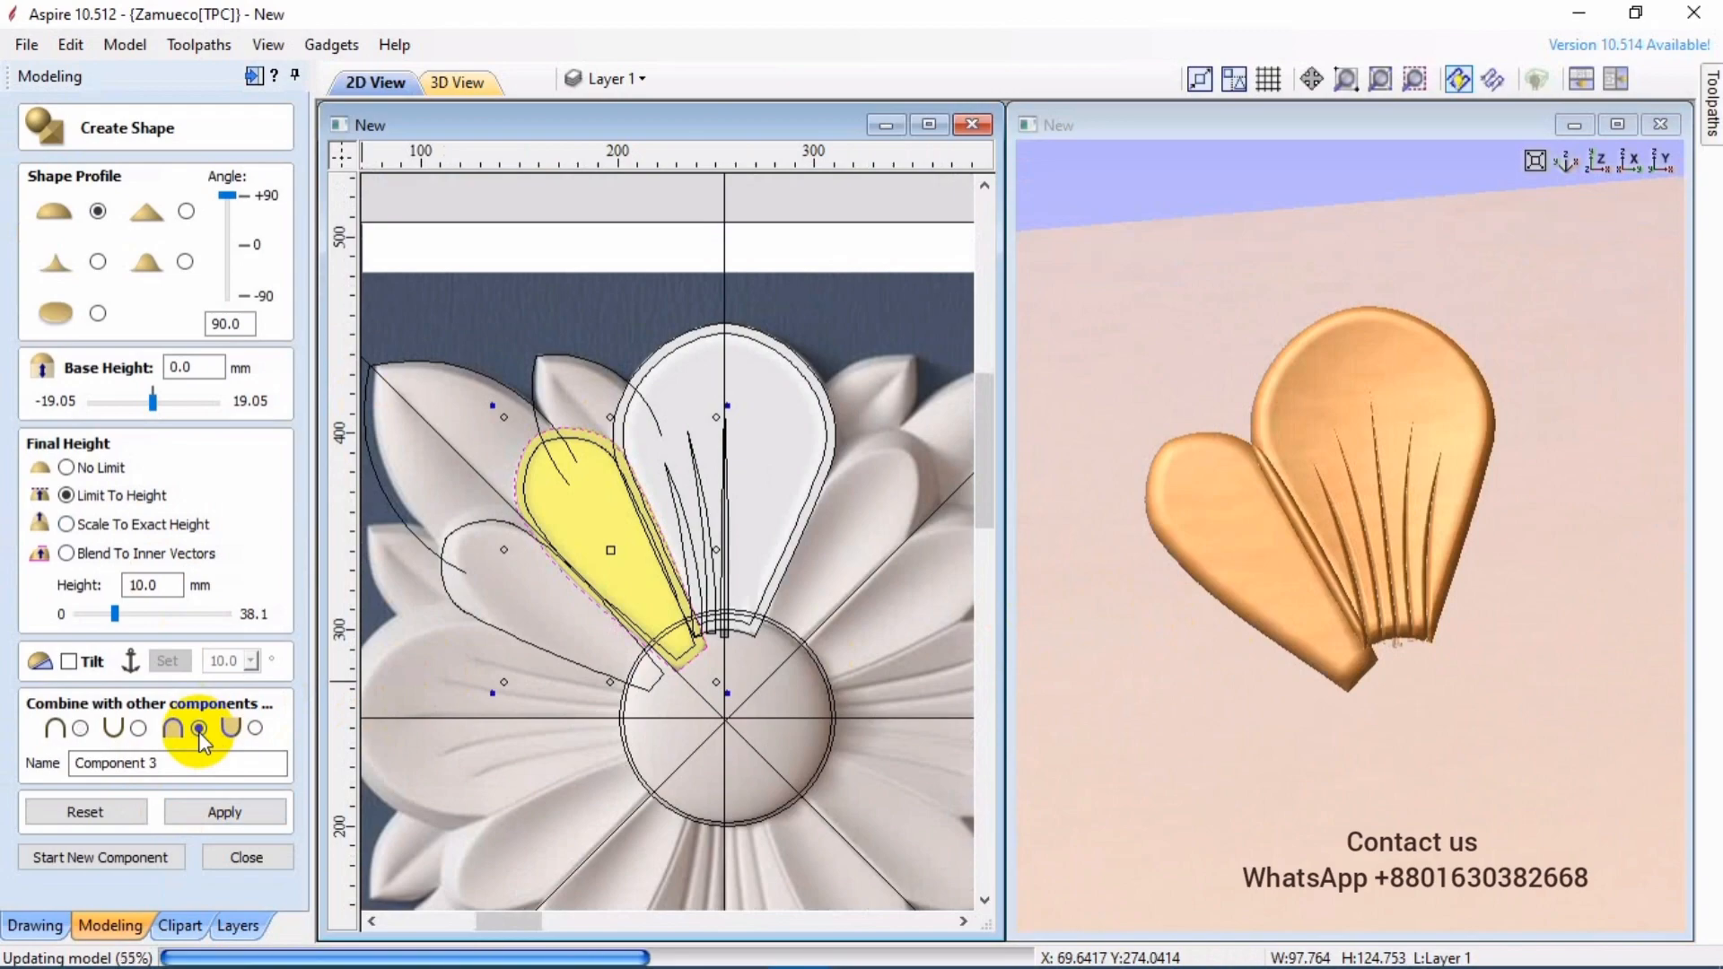
pyautogui.scroll(3, 1307, 607)
pyautogui.click(144, 855)
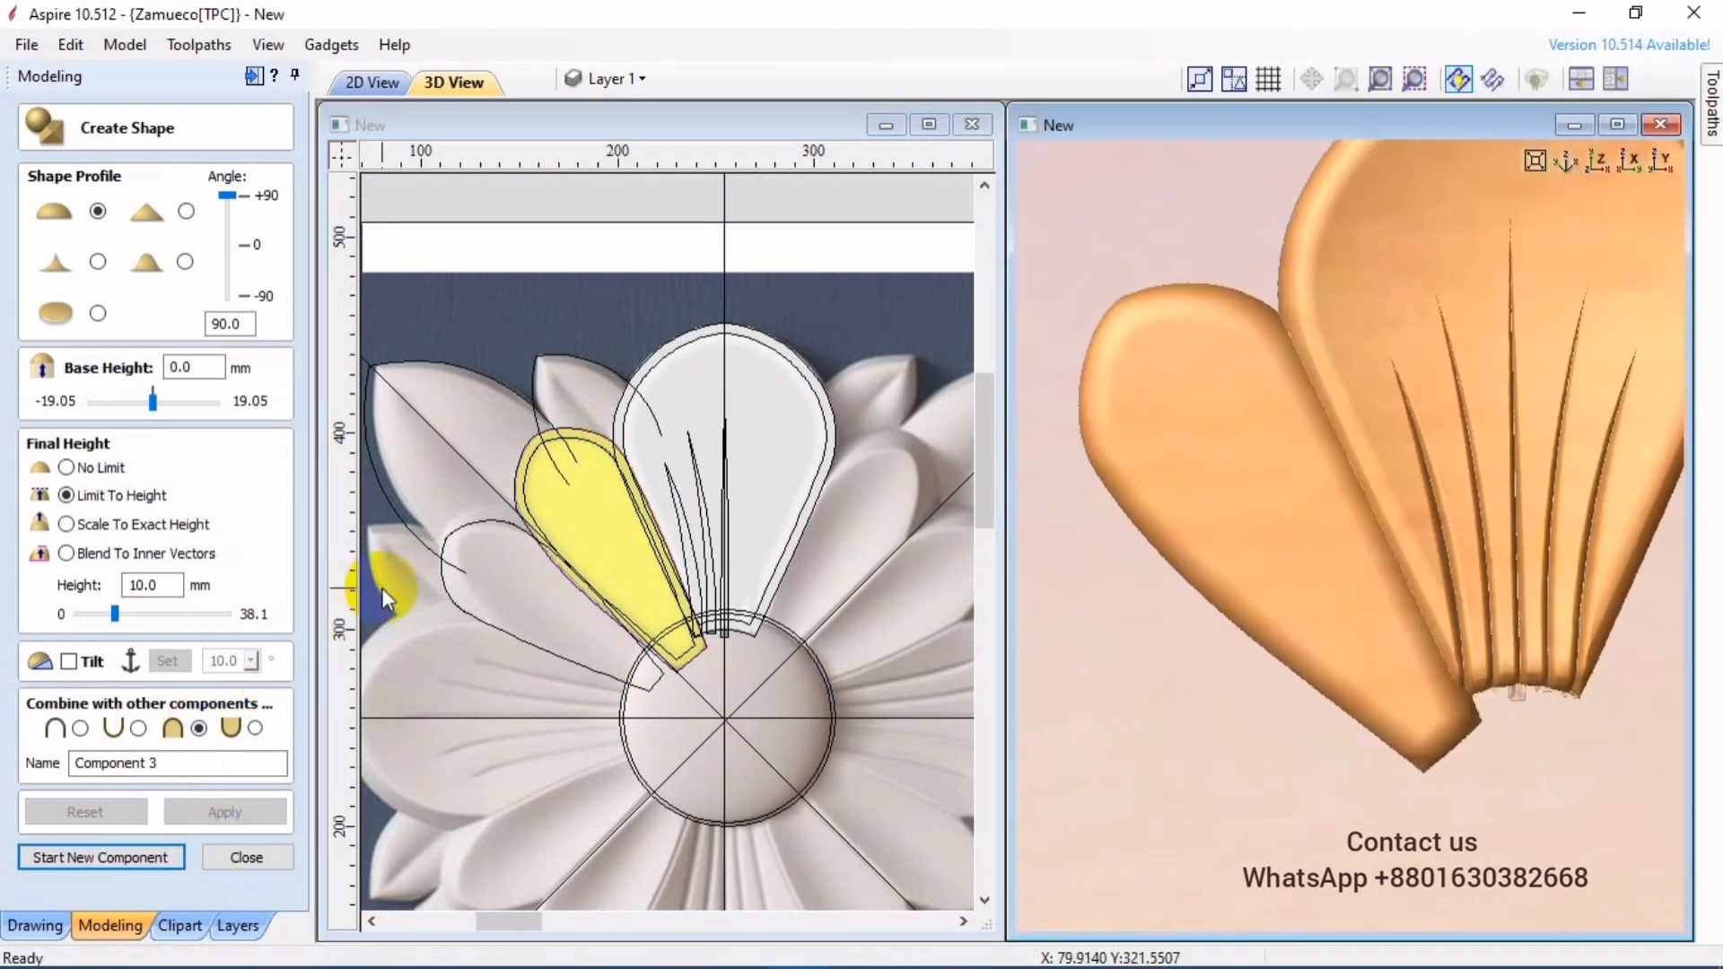
# - Subtract a 35° dome with exact height 6 mm from the narrow petal along its inner outline
pyautogui.click(227, 805)
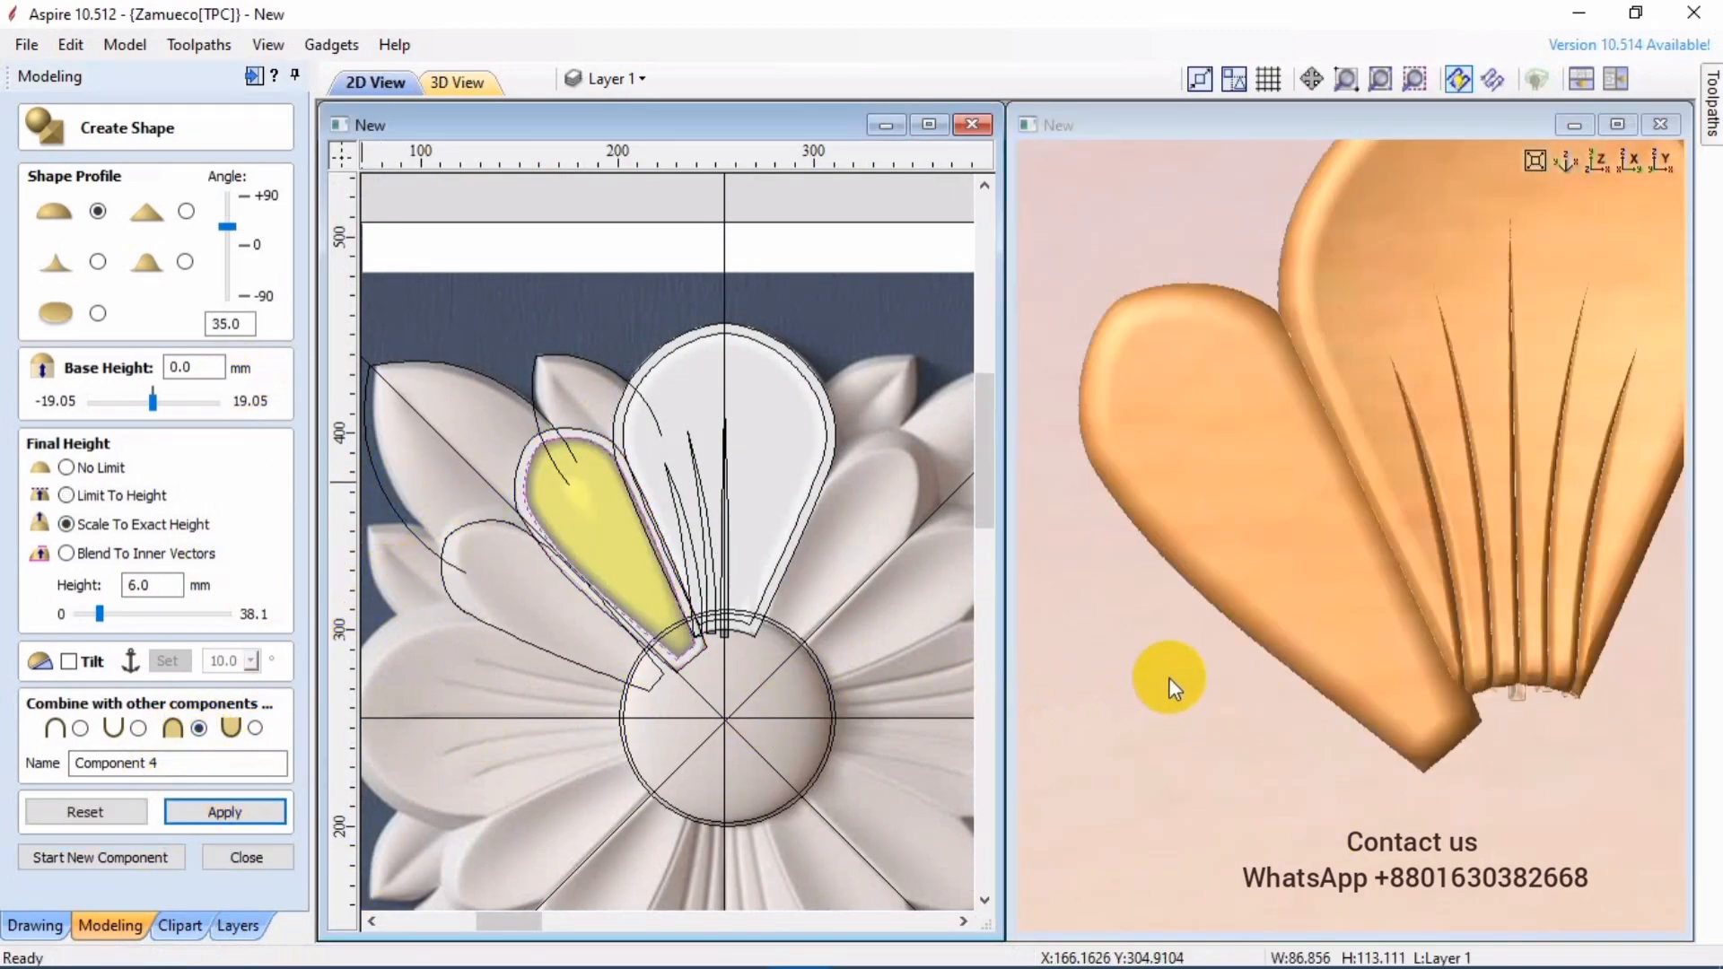
pyautogui.click(140, 729)
pyautogui.scroll(-2, 1273, 612)
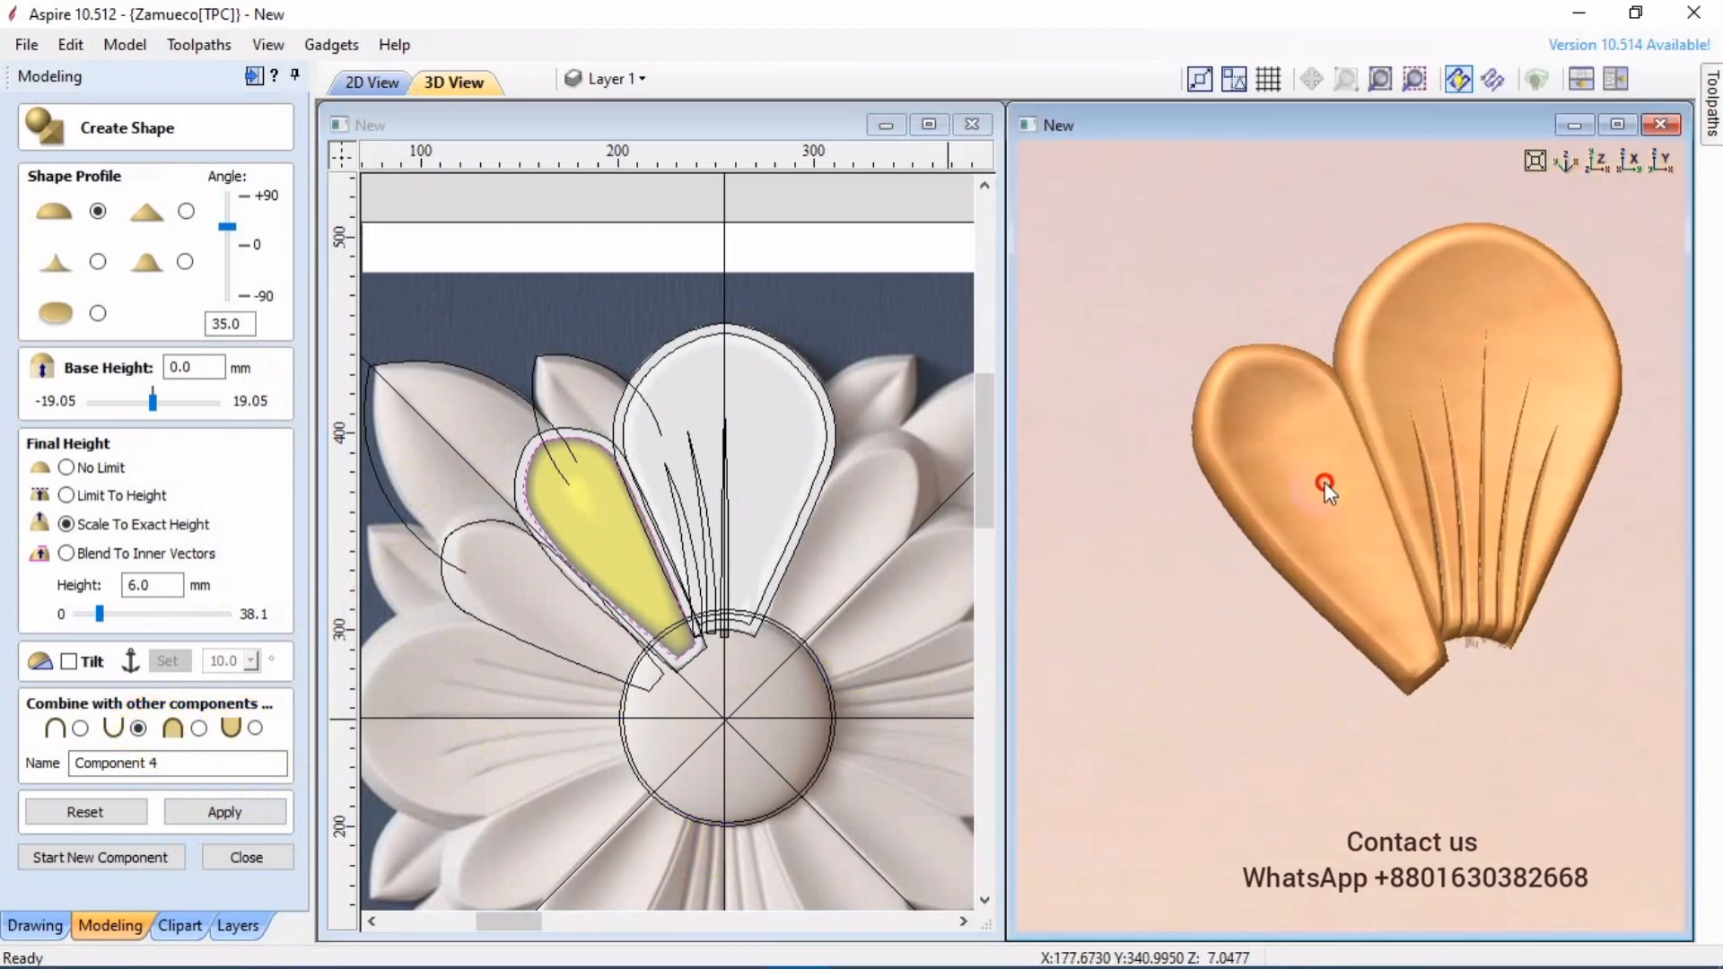
pyautogui.click(165, 852)
pyautogui.click(230, 855)
# - Group the narrow petal's dome and recess, and set the group's shape height to 10 mm
pyautogui.scroll(2, 546, 502)
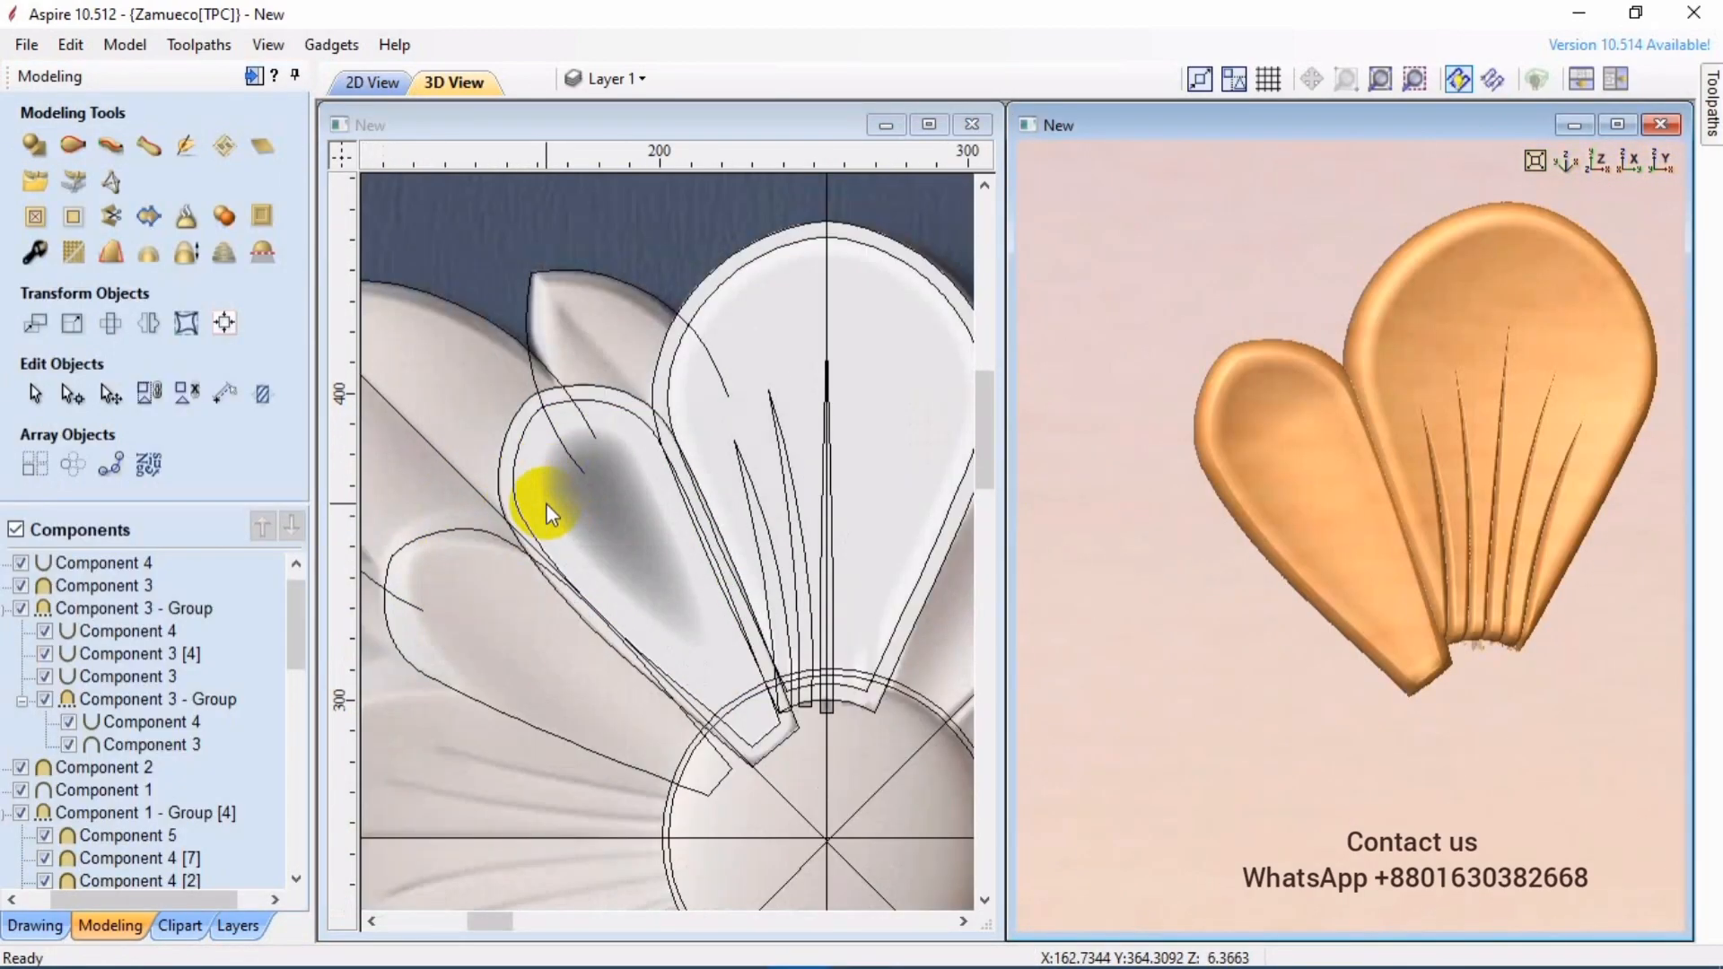
pyautogui.click(545, 497)
pyautogui.scroll(4, 538, 452)
pyautogui.click(538, 450)
pyautogui.click(36, 254)
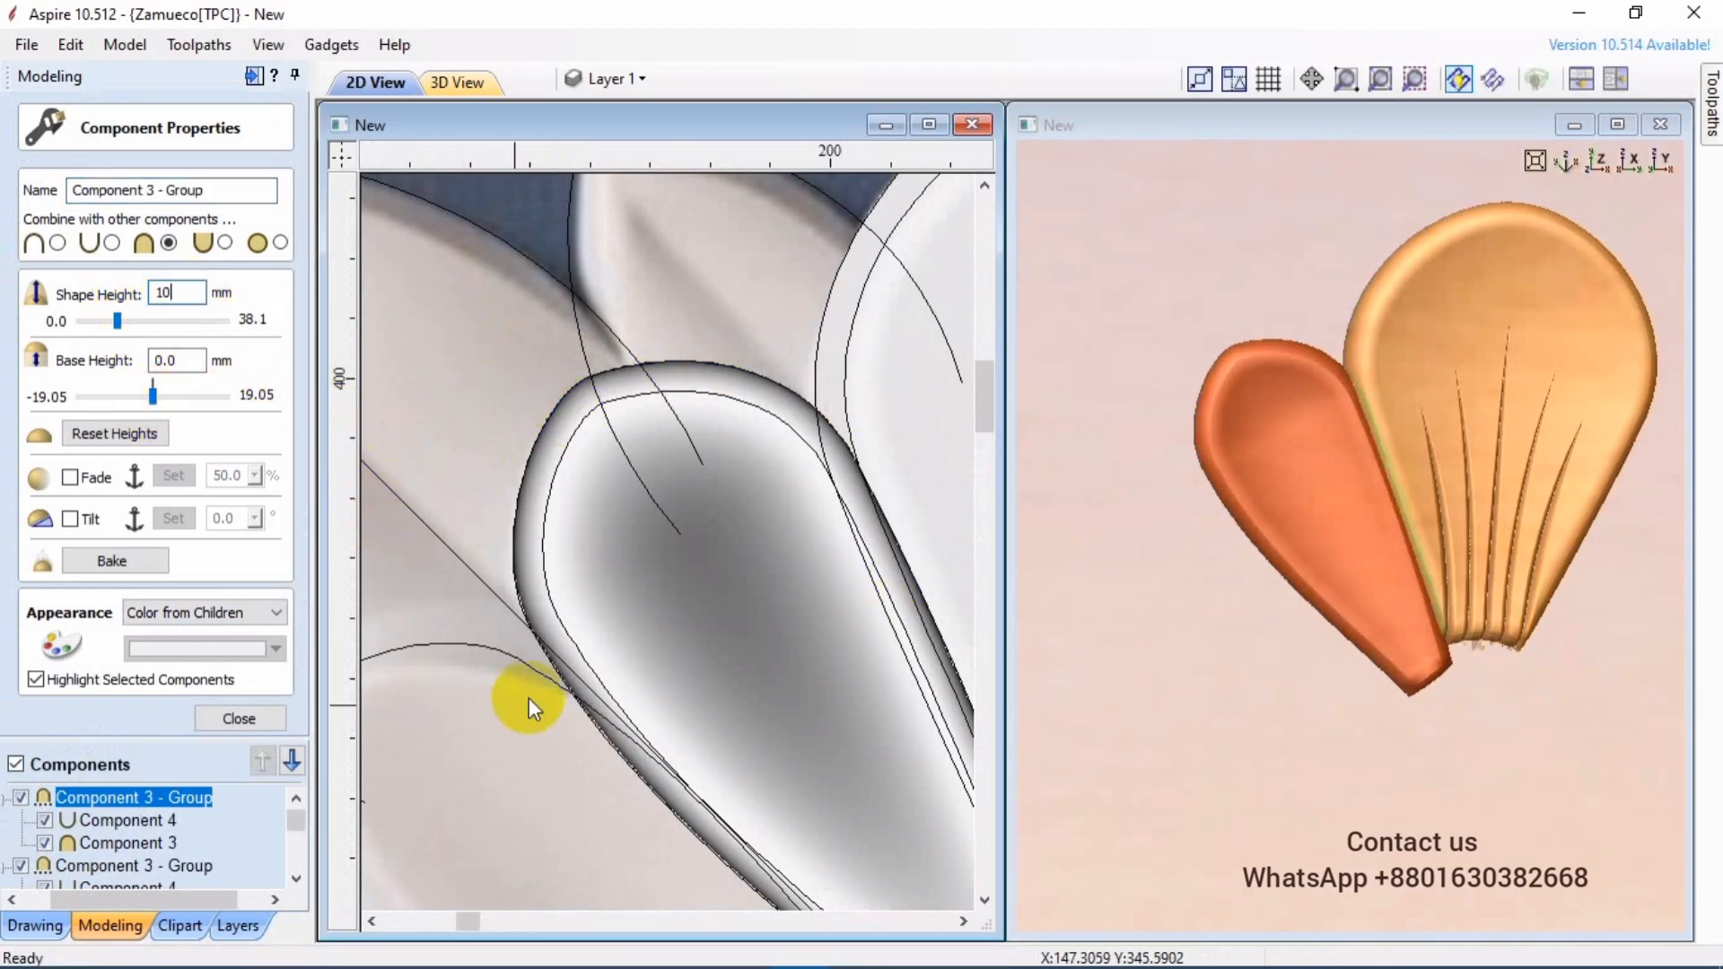
pyautogui.click(220, 718)
# - Assign the two outline curves of the small leaf between the petals as drive rails for a Two Rail Sweep
pyautogui.scroll(-3, 642, 515)
pyautogui.click(695, 409)
pyautogui.moveTo(643, 435); pyautogui.dragTo(638, 372, button='middle')
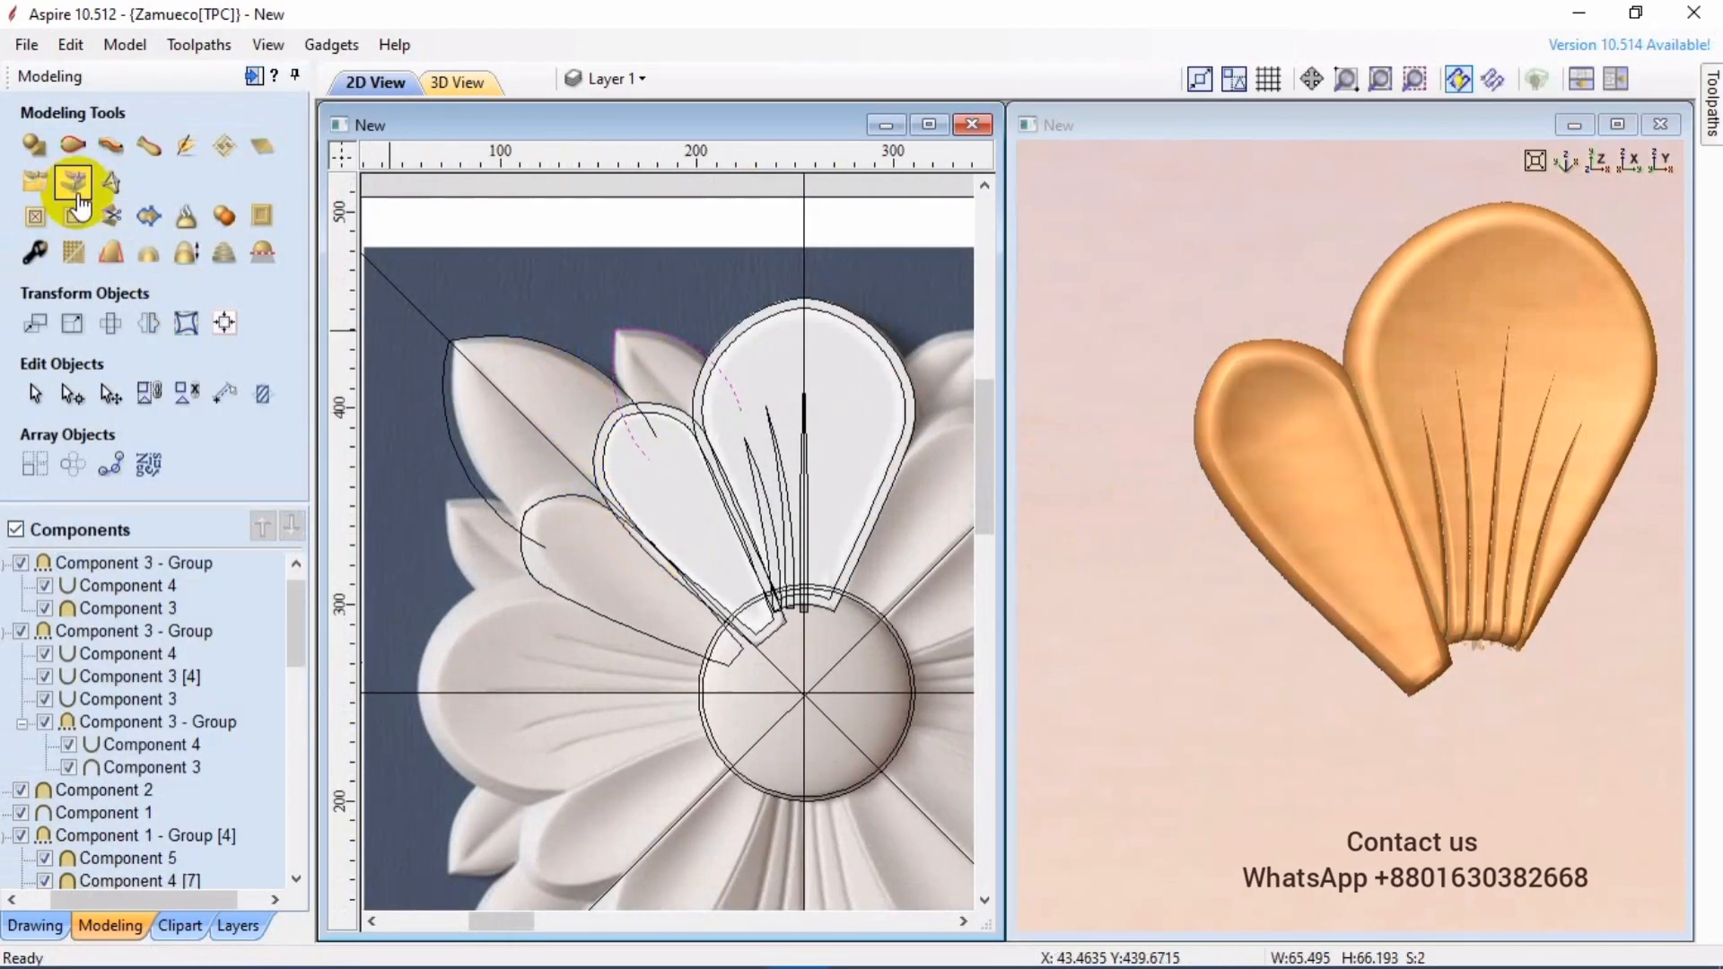
pyautogui.click(72, 145)
pyautogui.click(222, 205)
# - Sweep the wavy cross-section along the small leaf's rails at an exact height of 10 mm, merged with the other components
pyautogui.scroll(-3, 729, 539)
pyautogui.scroll(2, 815, 321)
pyautogui.click(779, 282)
pyautogui.click(240, 614)
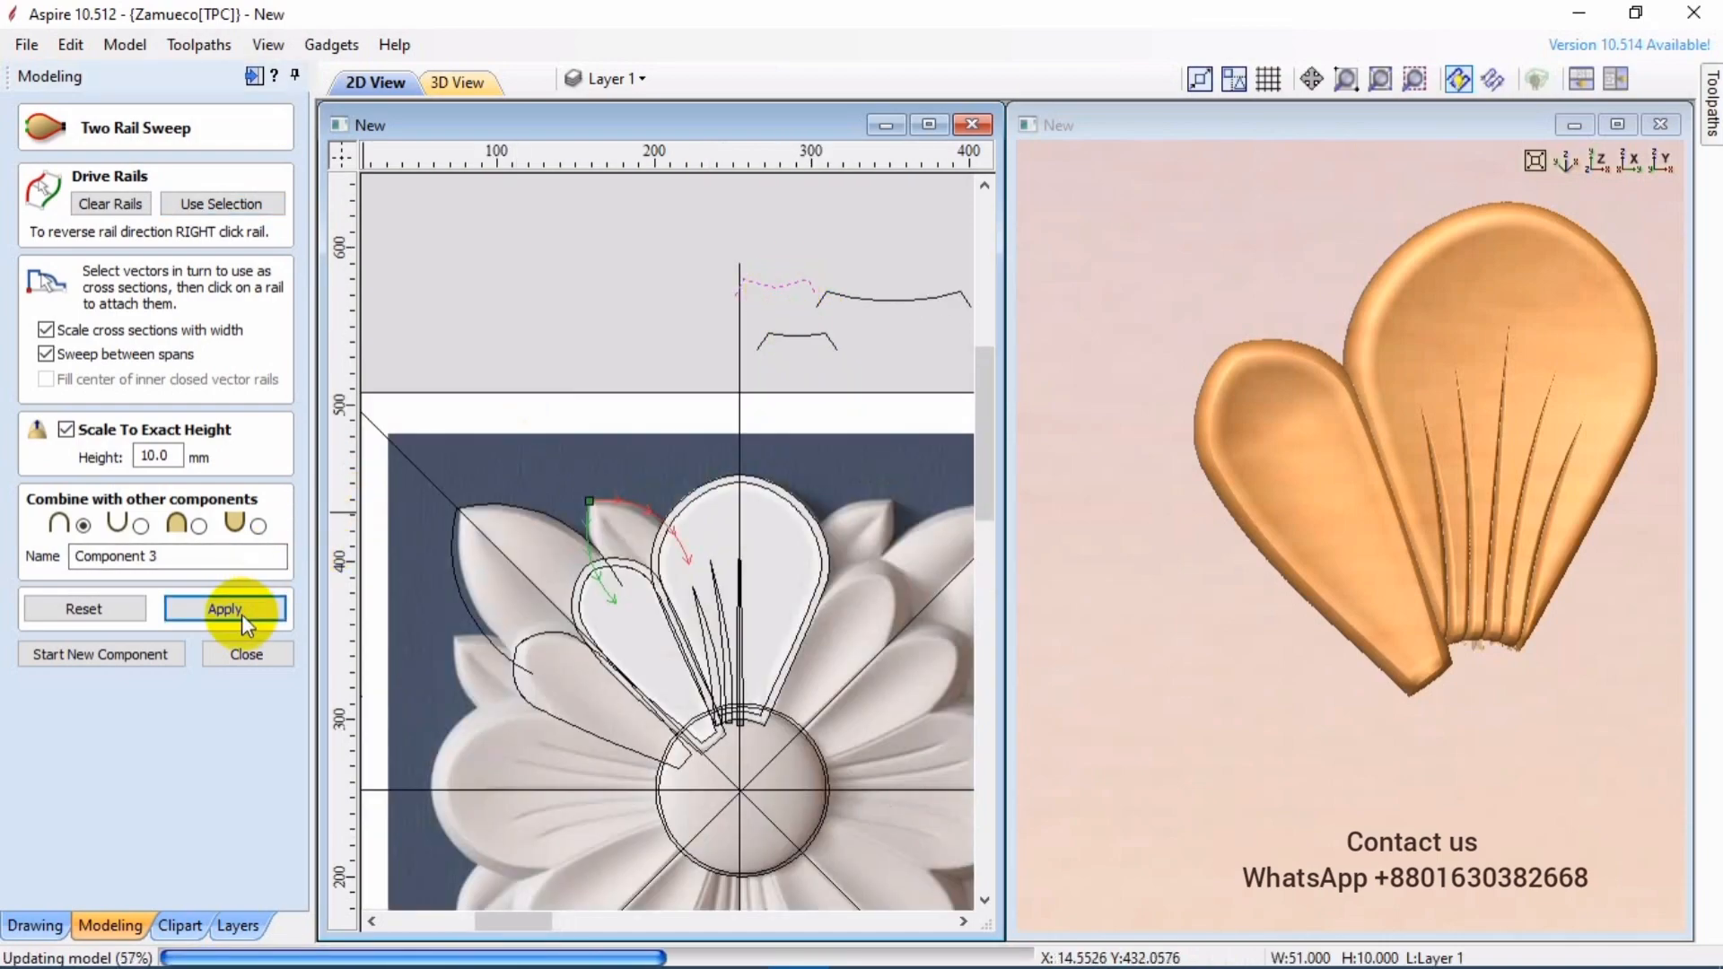
pyautogui.scroll(2, 851, 390)
pyautogui.click(198, 525)
pyautogui.click(225, 610)
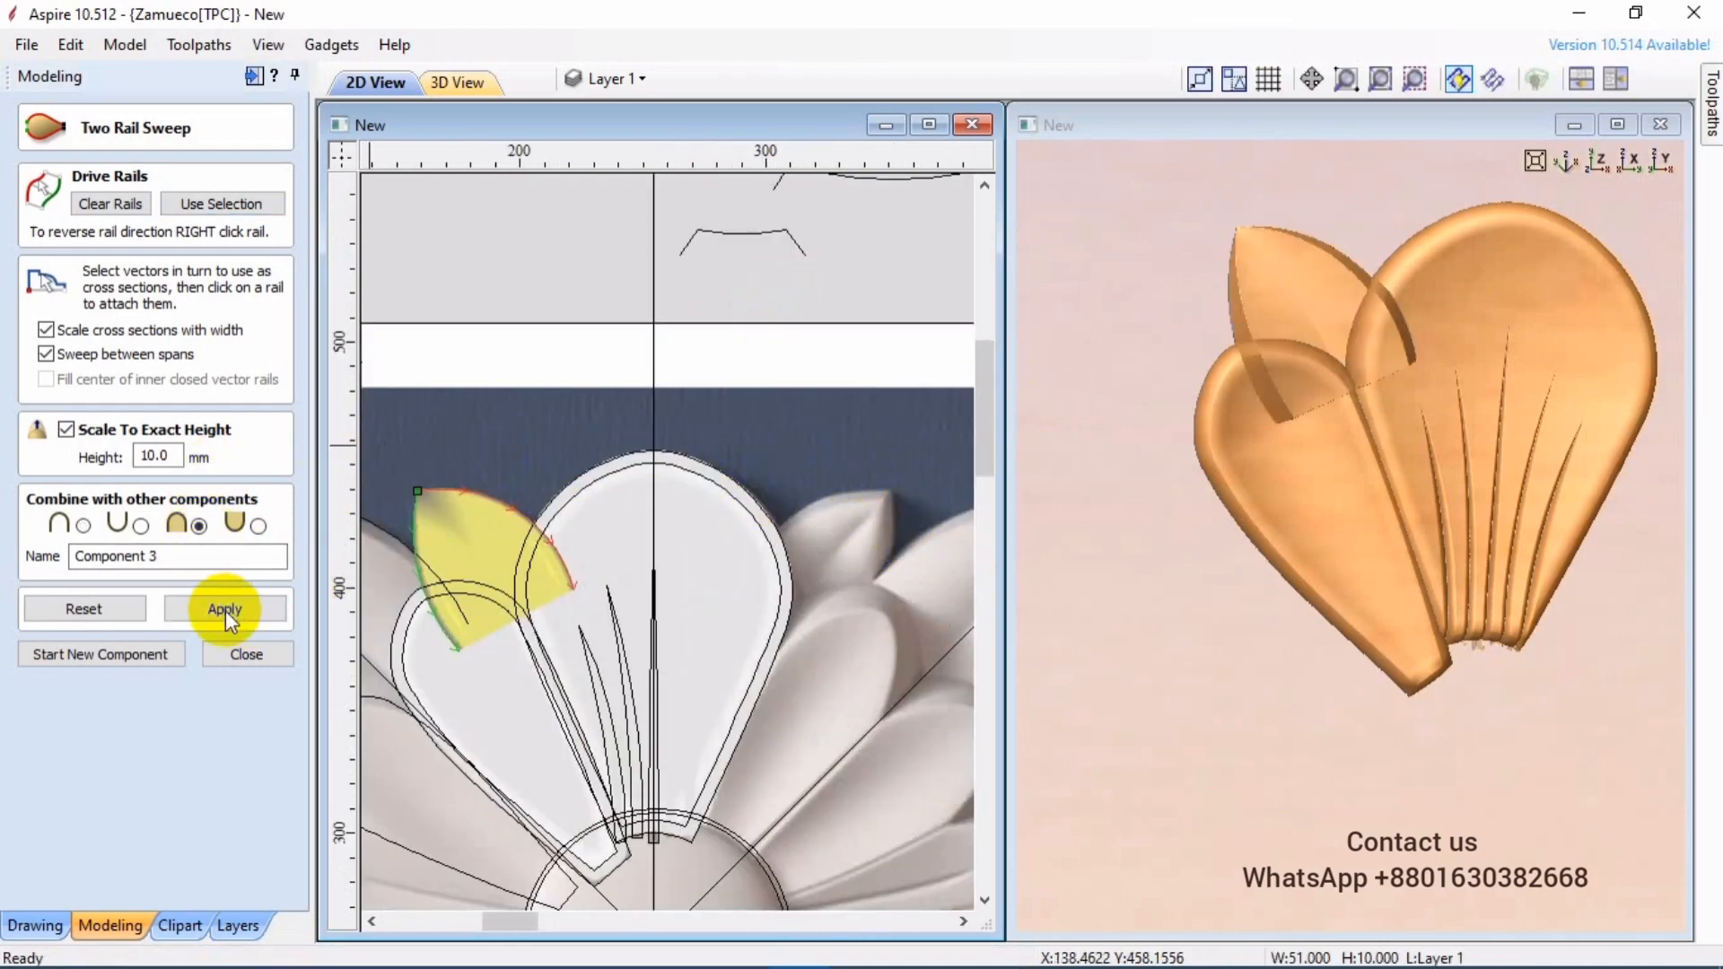
# - Reshape the wavy cross-section by bowing its two upper spans upward on either side of the centre dip
pyautogui.scroll(-2, 594, 703)
pyautogui.scroll(4, 607, 428)
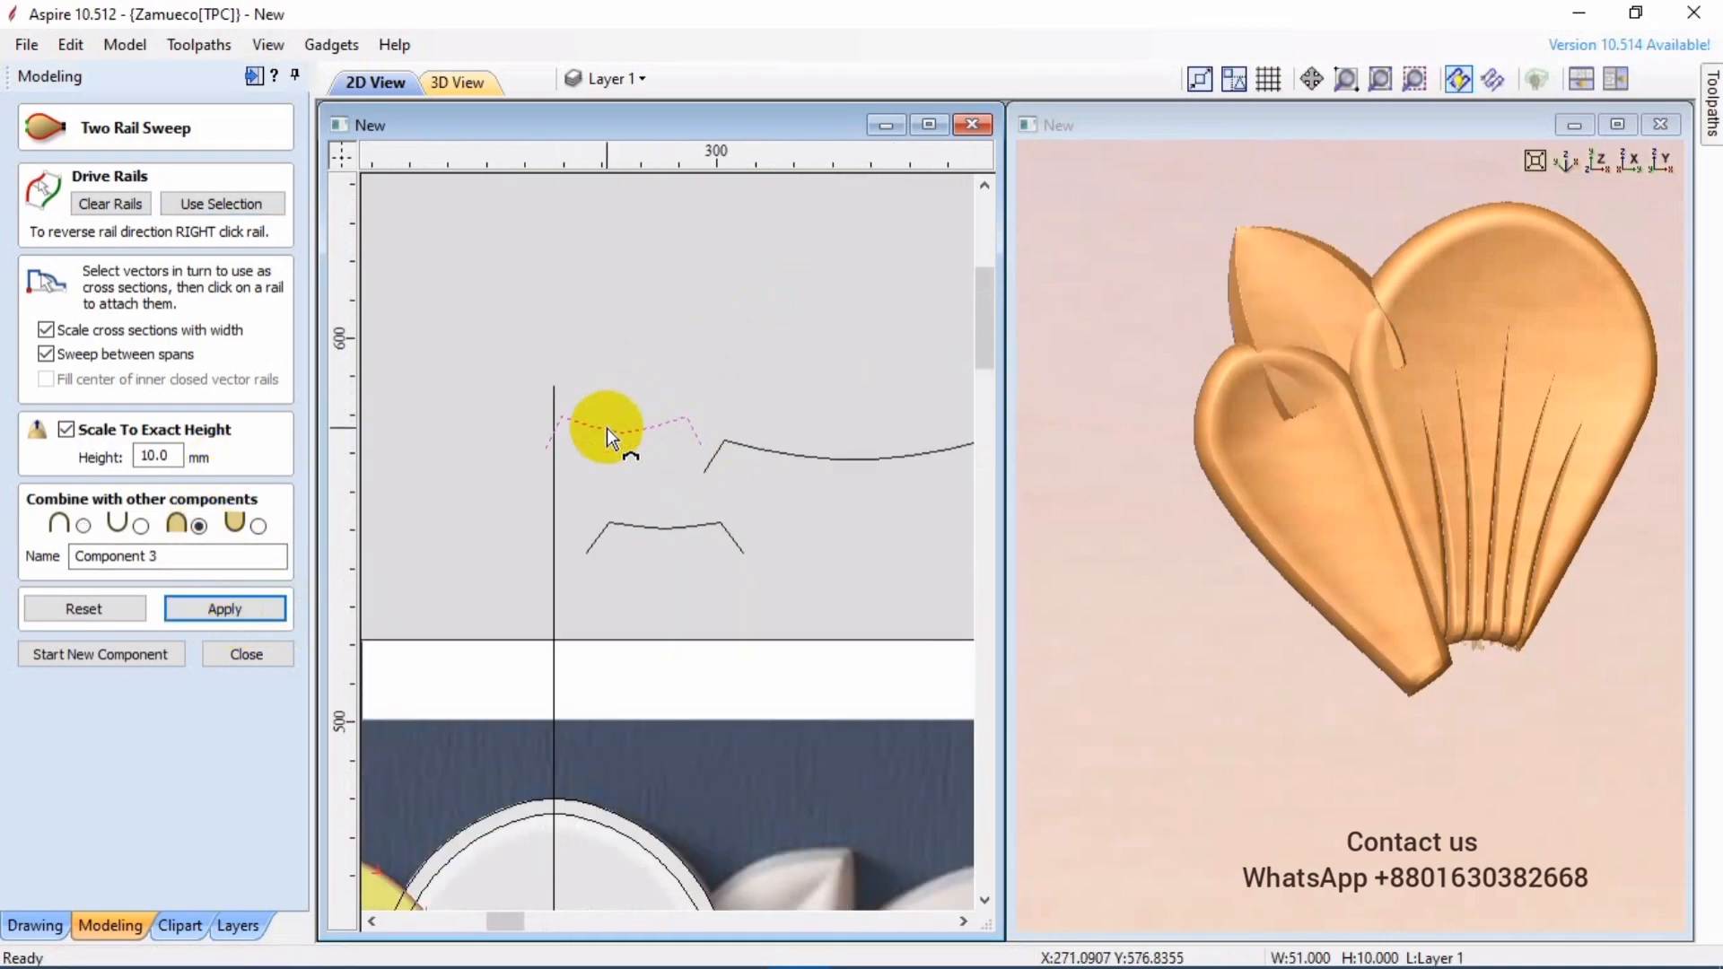
pyautogui.scroll(8, 602, 425)
pyautogui.press('n')
pyautogui.moveTo(583, 432); pyautogui.dragTo(585, 407)
pyautogui.scroll(-6, 585, 407)
pyautogui.scroll(5, 655, 402)
pyautogui.moveTo(823, 438); pyautogui.dragTo(823, 432)
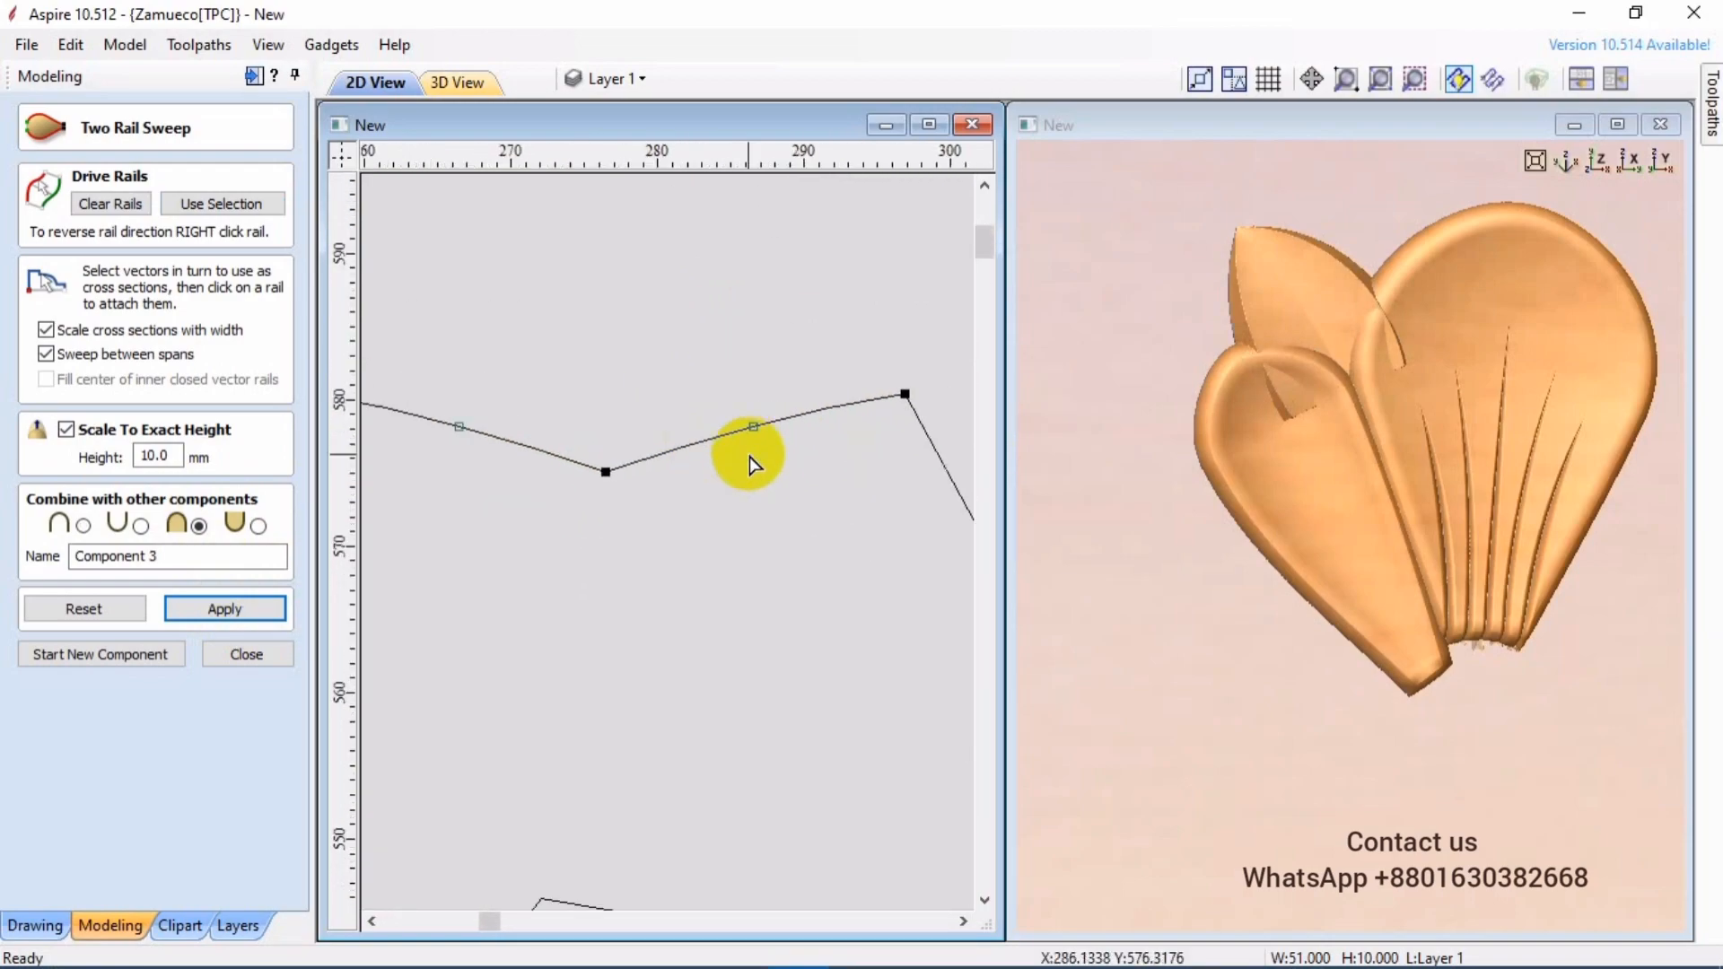
# - Rebuild the small leaf's sweep with the reshaped cross-section and finish the Two Rail Sweep
pyautogui.click(255, 610)
pyautogui.moveTo(1238, 516); pyautogui.dragTo(1382, 465)
pyautogui.click(110, 649)
pyautogui.scroll(-3, 551, 595)
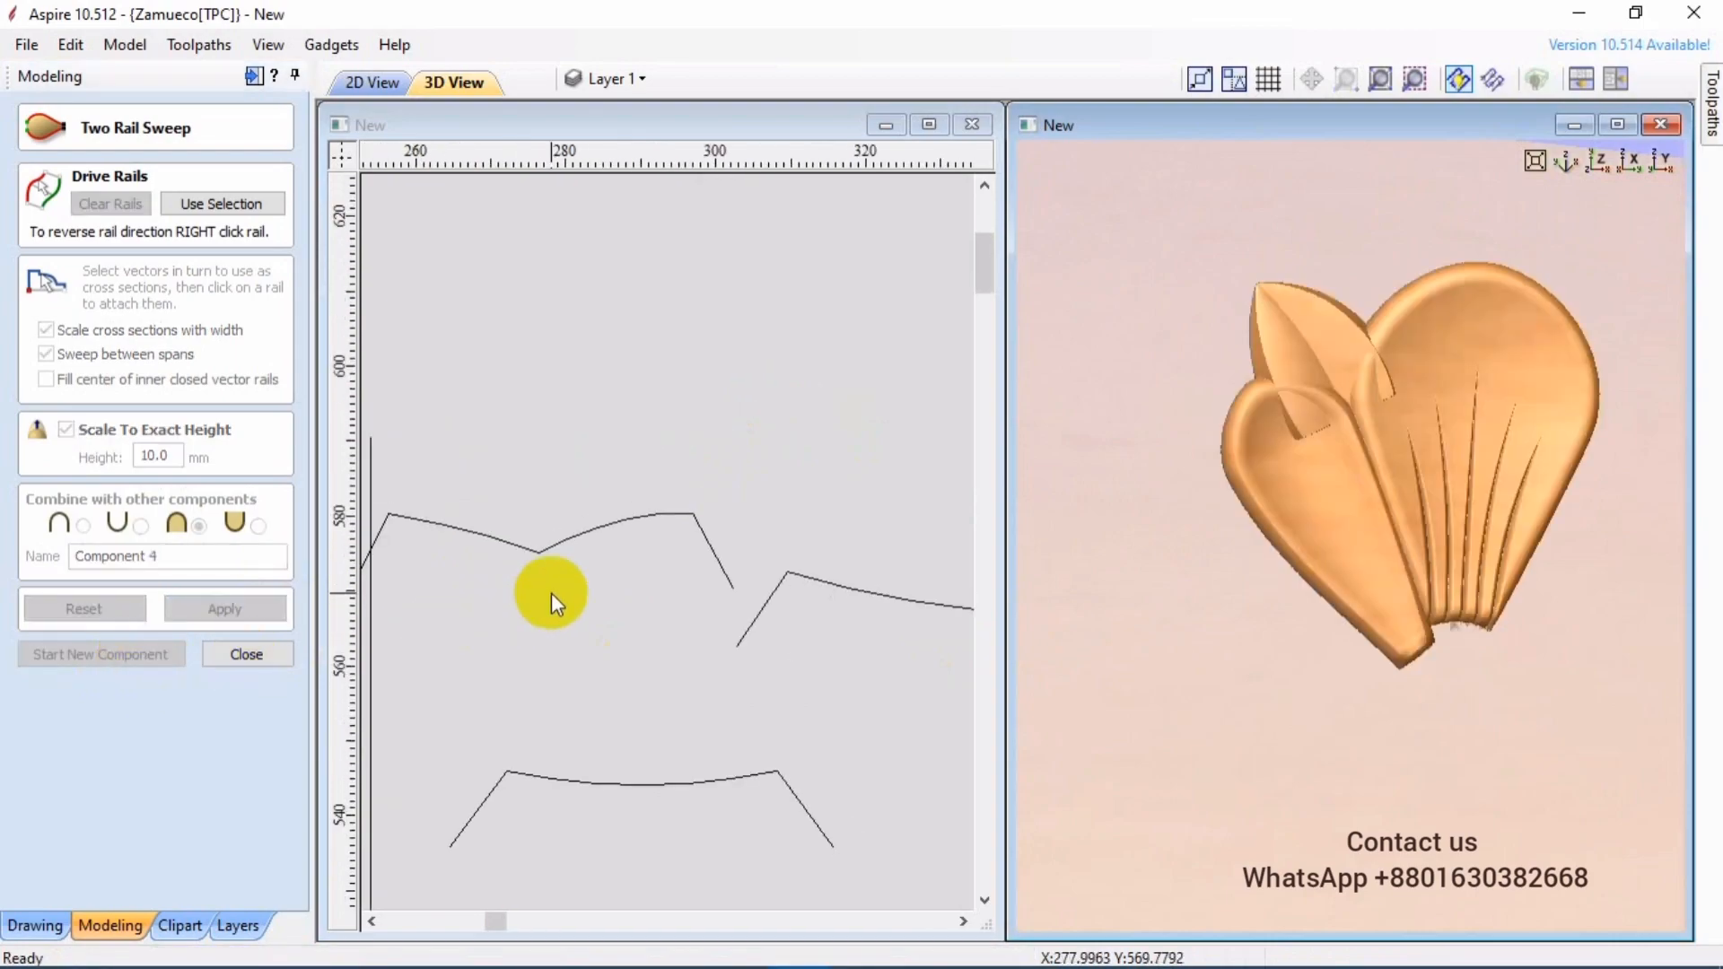
pyautogui.scroll(-4, 712, 445)
pyautogui.click(248, 655)
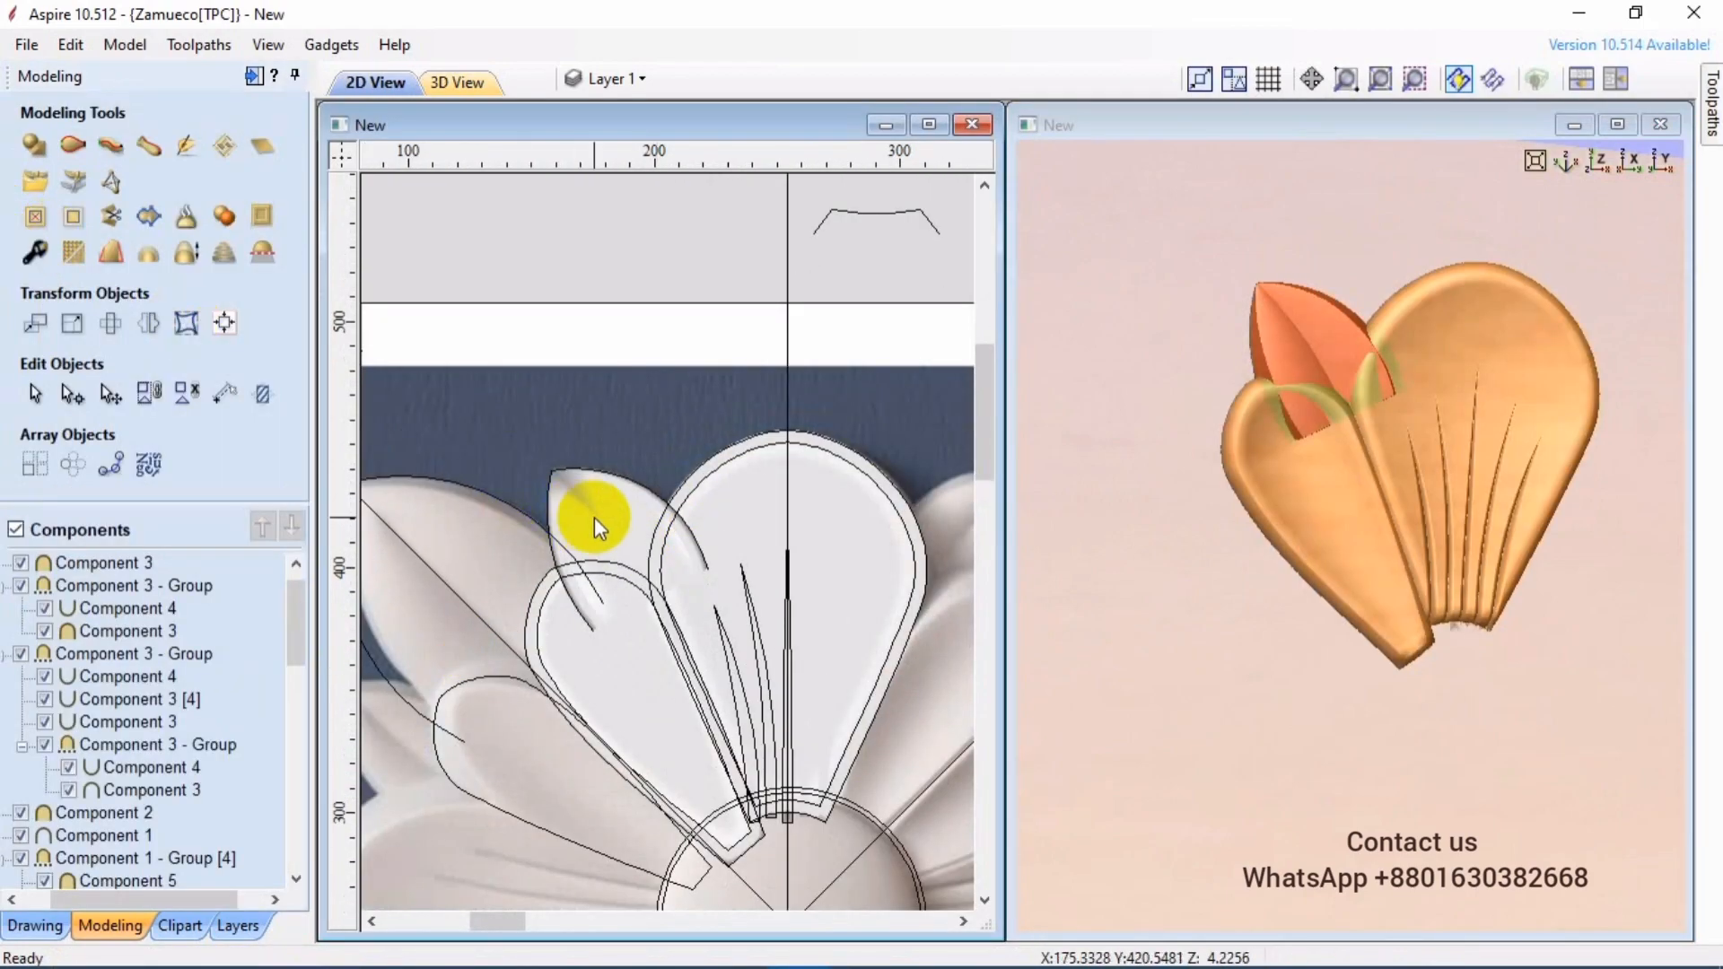
# - Fade the small leaf component from its tip towards its base and adjust the fade percentage
pyautogui.click(36, 259)
pyautogui.click(540, 524)
pyautogui.click(70, 476)
pyautogui.scroll(5, 691, 423)
pyautogui.scroll(2, 924, 672)
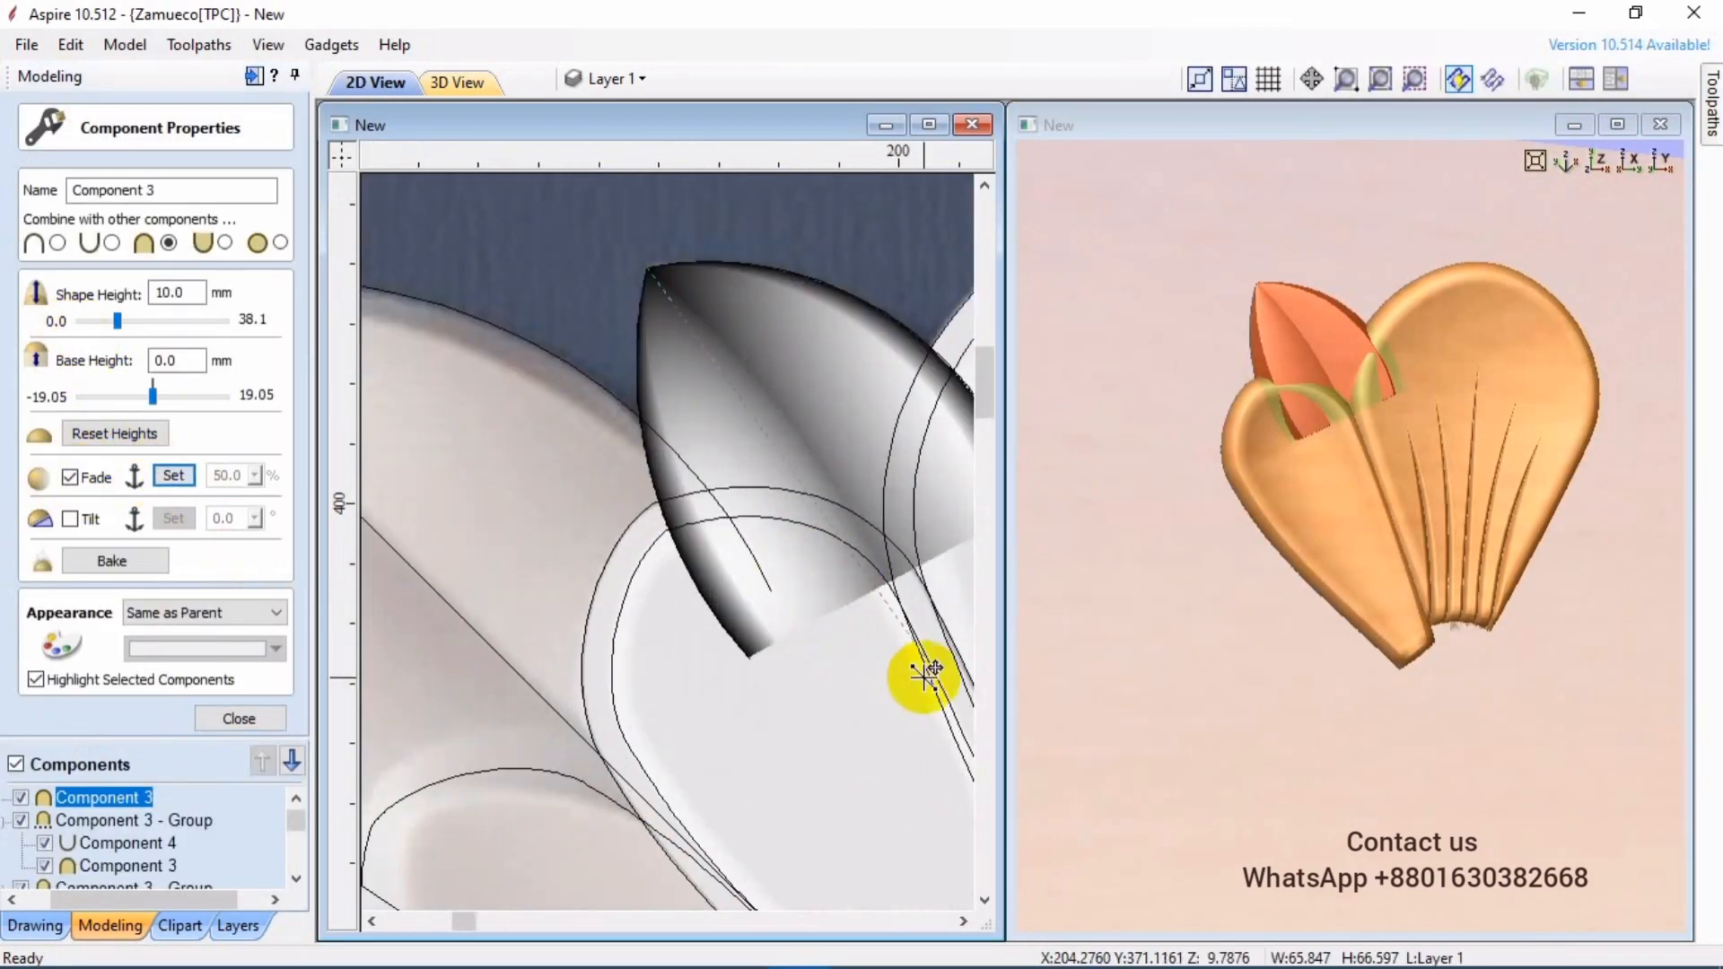
pyautogui.click(924, 673)
pyautogui.click(255, 476)
pyautogui.moveTo(274, 503); pyautogui.dragTo(282, 503)
pyautogui.click(238, 718)
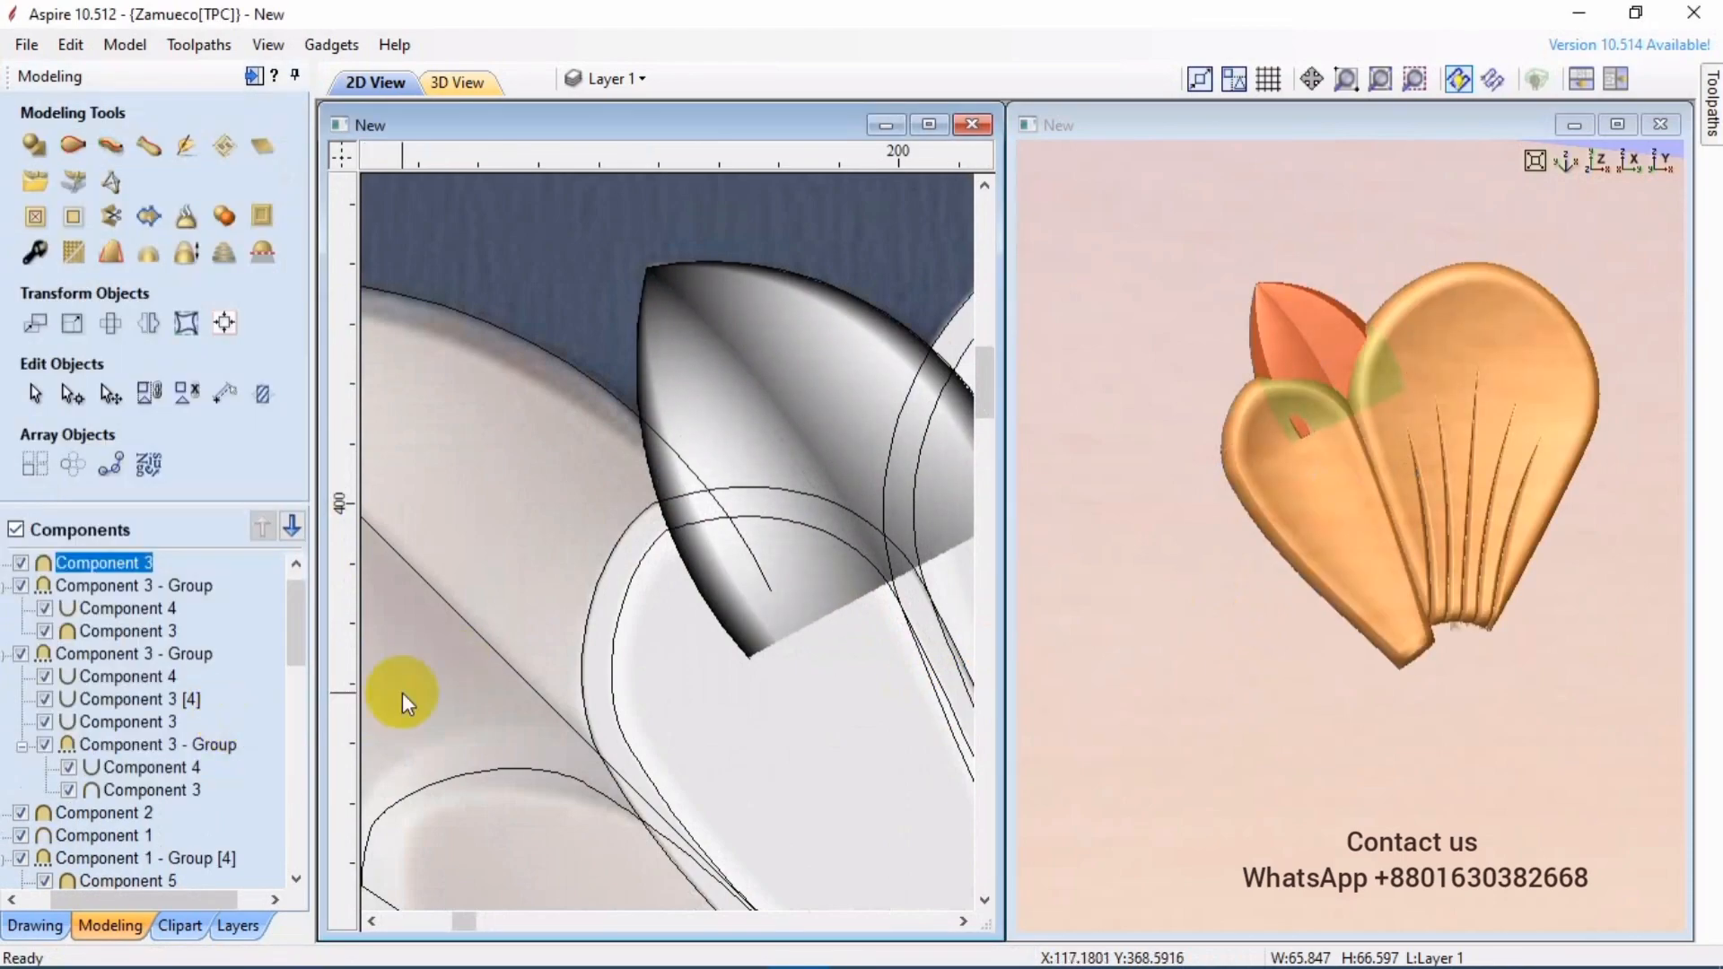
# - Trim the small leaf where it overlaps the two neighbouring petals by clearing it inside the petals' outlines
pyautogui.scroll(-2, 725, 487)
pyautogui.click(800, 524)
pyautogui.keyDown('shift'); pyautogui.click(799, 537); pyautogui.keyUp('shift')
pyautogui.click(35, 218)
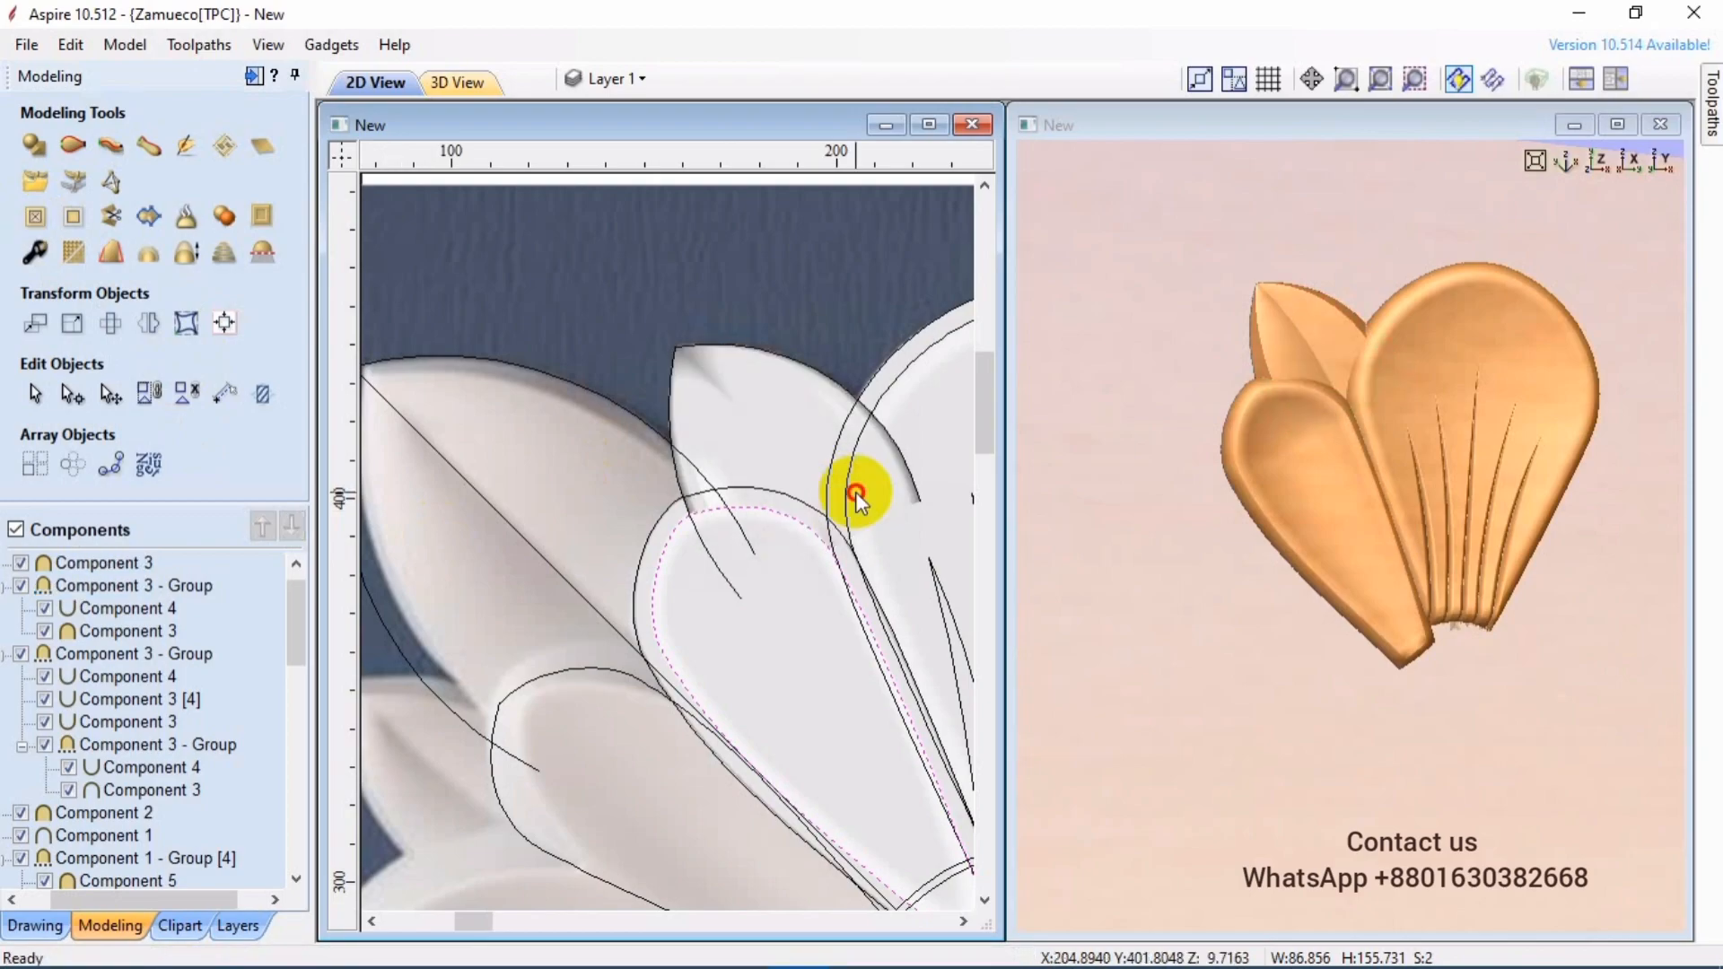
pyautogui.click(854, 492)
pyautogui.scroll(-5, 734, 406)
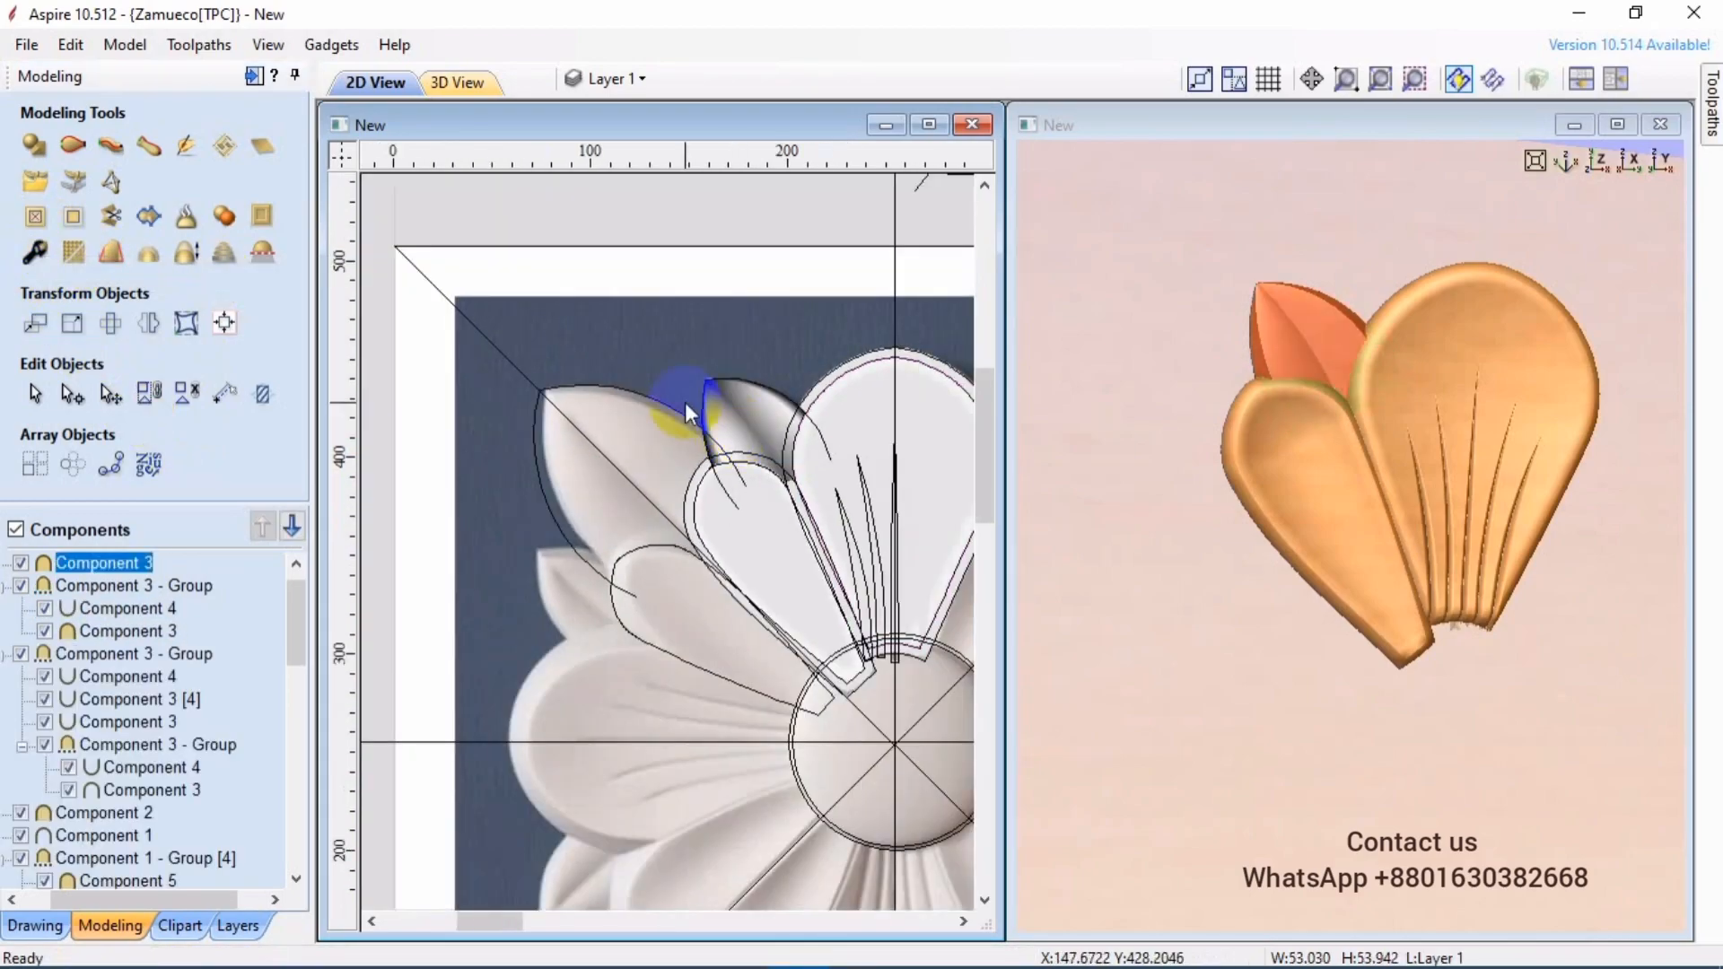
# - Assign the large corner leaf's two outline curves as drive rails for a Two Rail Sweep with 10 mm exact height
pyautogui.click(72, 146)
pyautogui.click(212, 203)
pyautogui.click(225, 609)
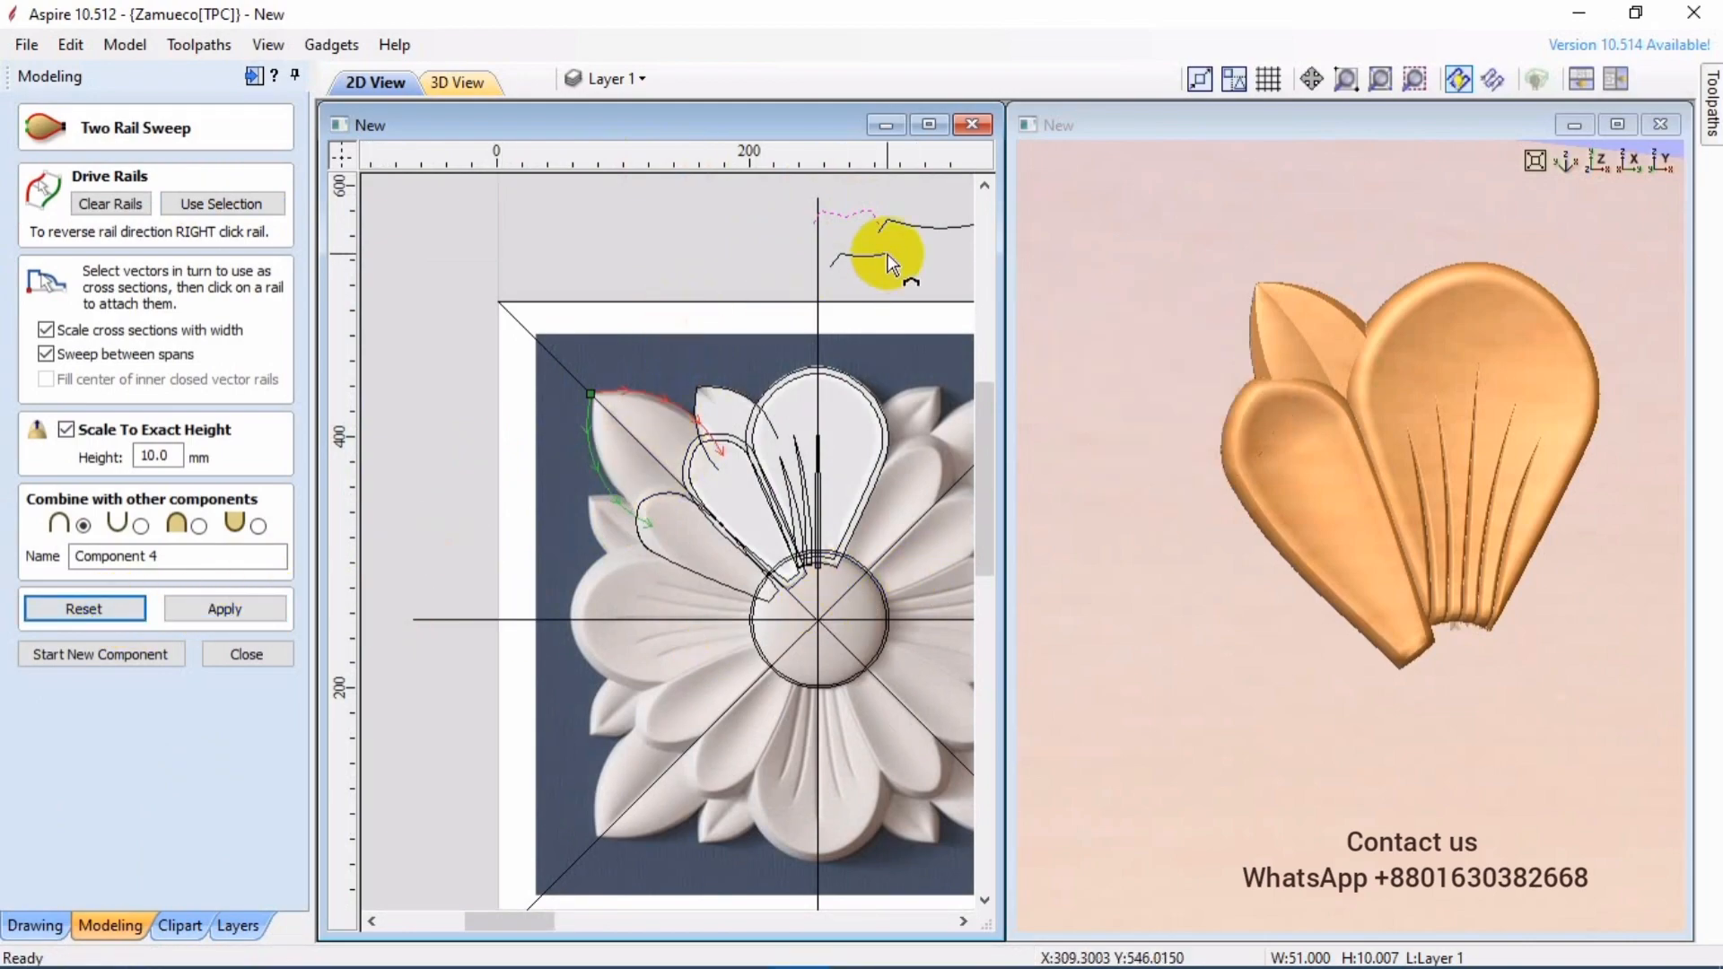
# - Try sweeping the large corner leaf with the short arched cross-section
pyautogui.click(265, 614)
pyautogui.scroll(-1, 1059, 504)
pyautogui.scroll(-1, 695, 421)
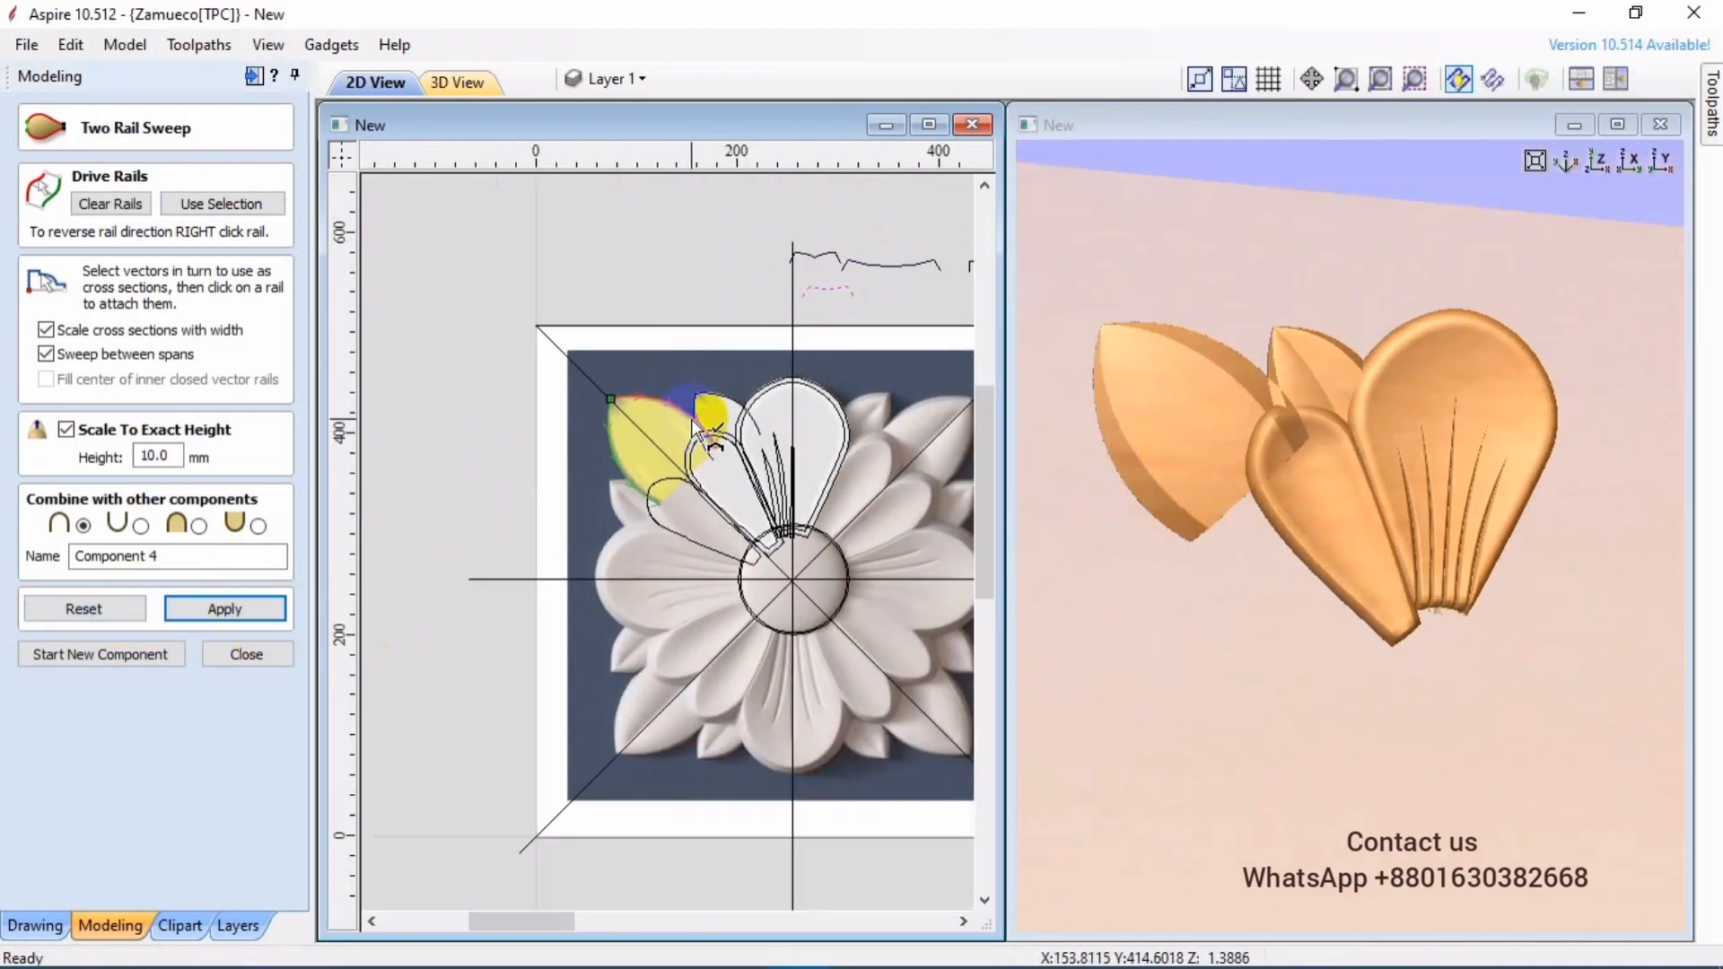
# - Sweep the large corner leaf with the wavy cross-section at 10 mm exact height, merged, and start a new component
pyautogui.scroll(2, 902, 278)
pyautogui.click(767, 241)
pyautogui.click(265, 609)
pyautogui.scroll(1, 1292, 595)
pyautogui.click(199, 526)
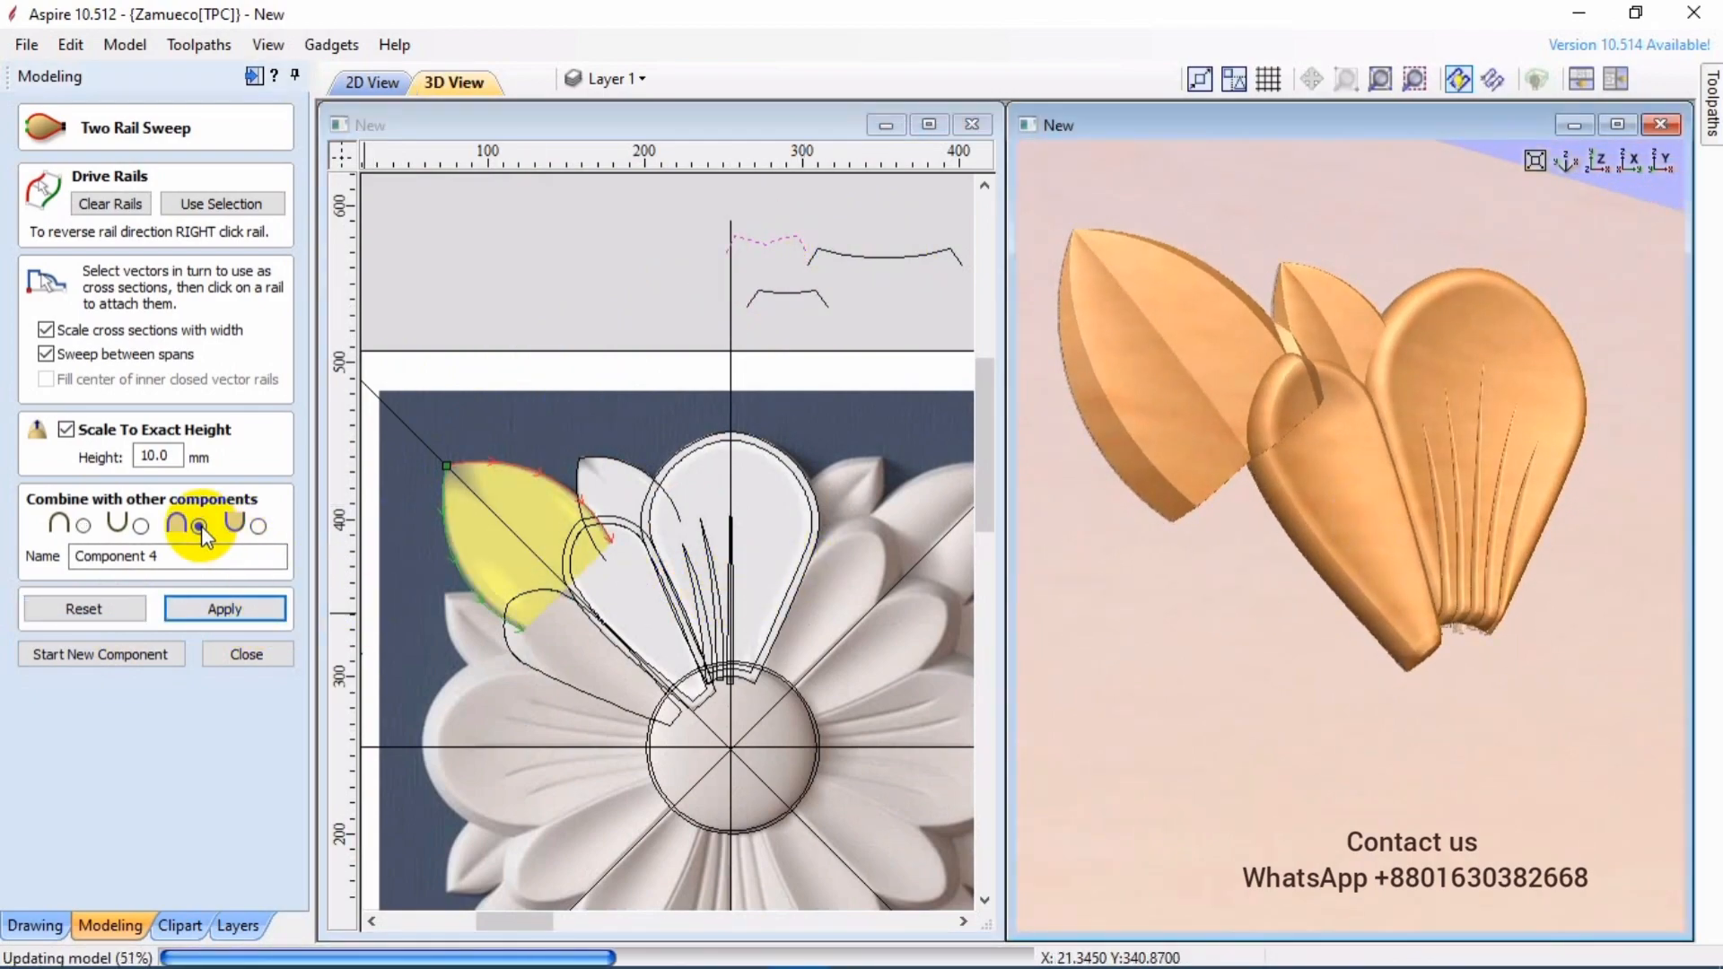
pyautogui.scroll(-1, 921, 422)
pyautogui.scroll(1, 886, 520)
pyautogui.click(145, 648)
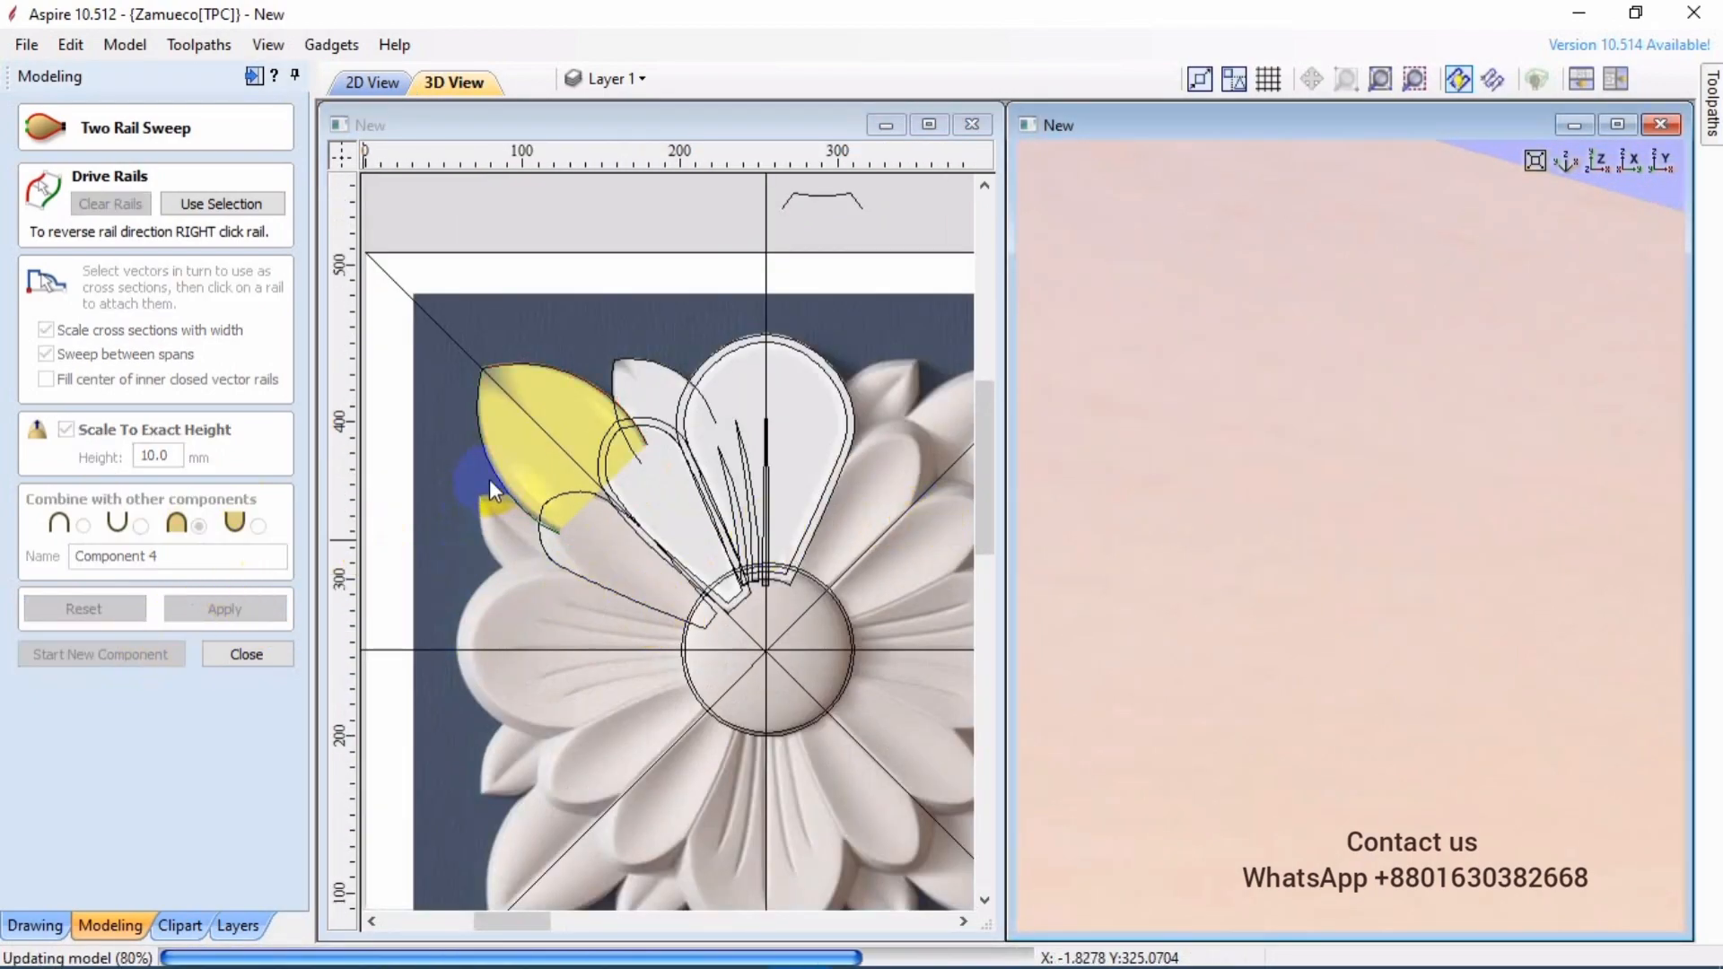
# - Close the sweep and apply a directional fade to the large corner leaf, running toward the flower's centre
pyautogui.click(489, 479)
pyautogui.click(235, 655)
pyautogui.click(31, 252)
pyautogui.click(525, 466)
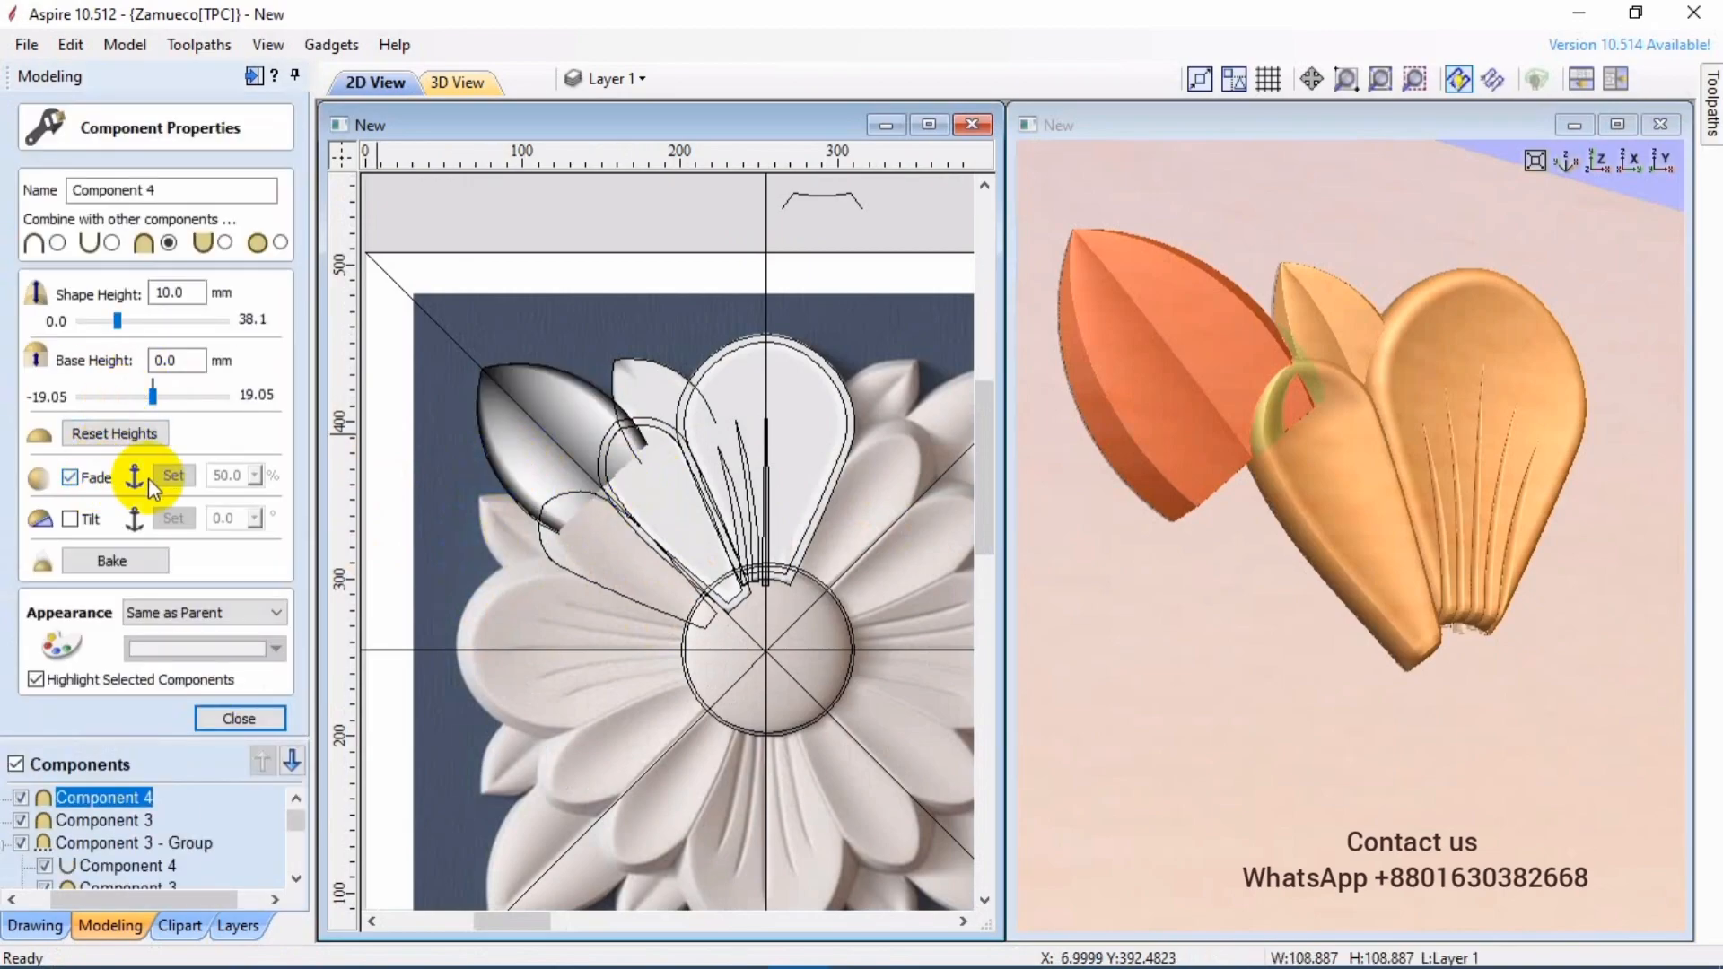
pyautogui.click(653, 540)
pyautogui.doubleClick(235, 475)
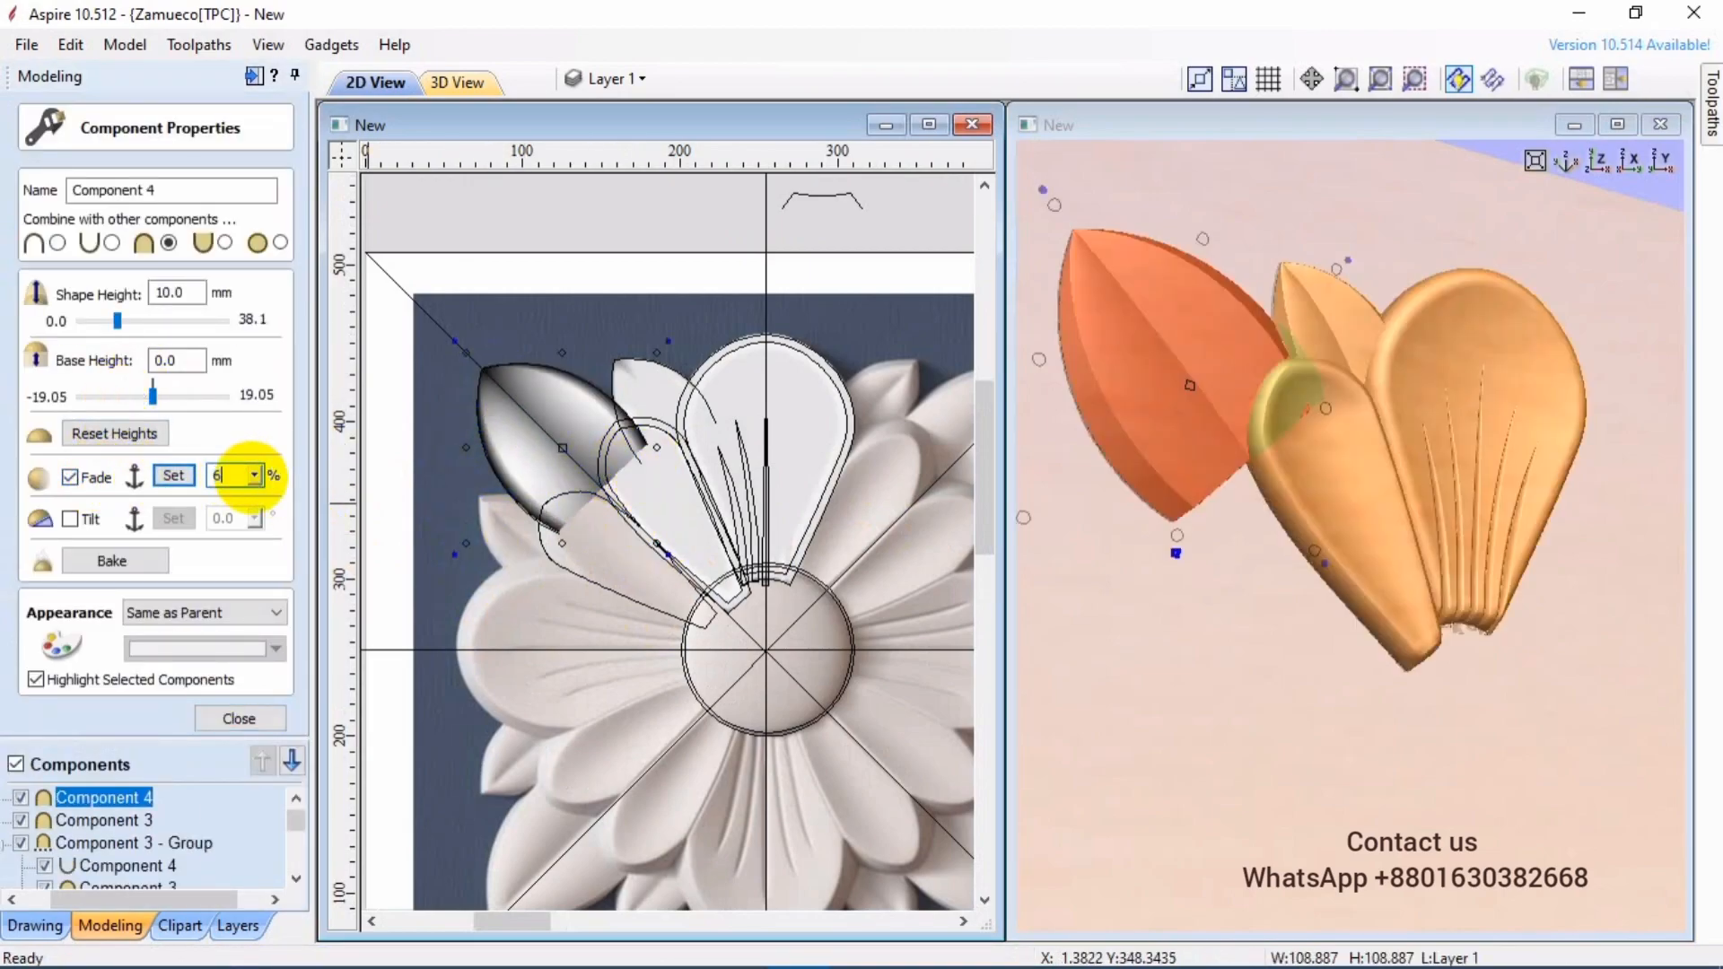
pyautogui.click(257, 717)
# - Check the shape heights of the large corner leaf and the small leaf in their component properties
pyautogui.scroll(-1, 682, 460)
pyautogui.click(639, 462)
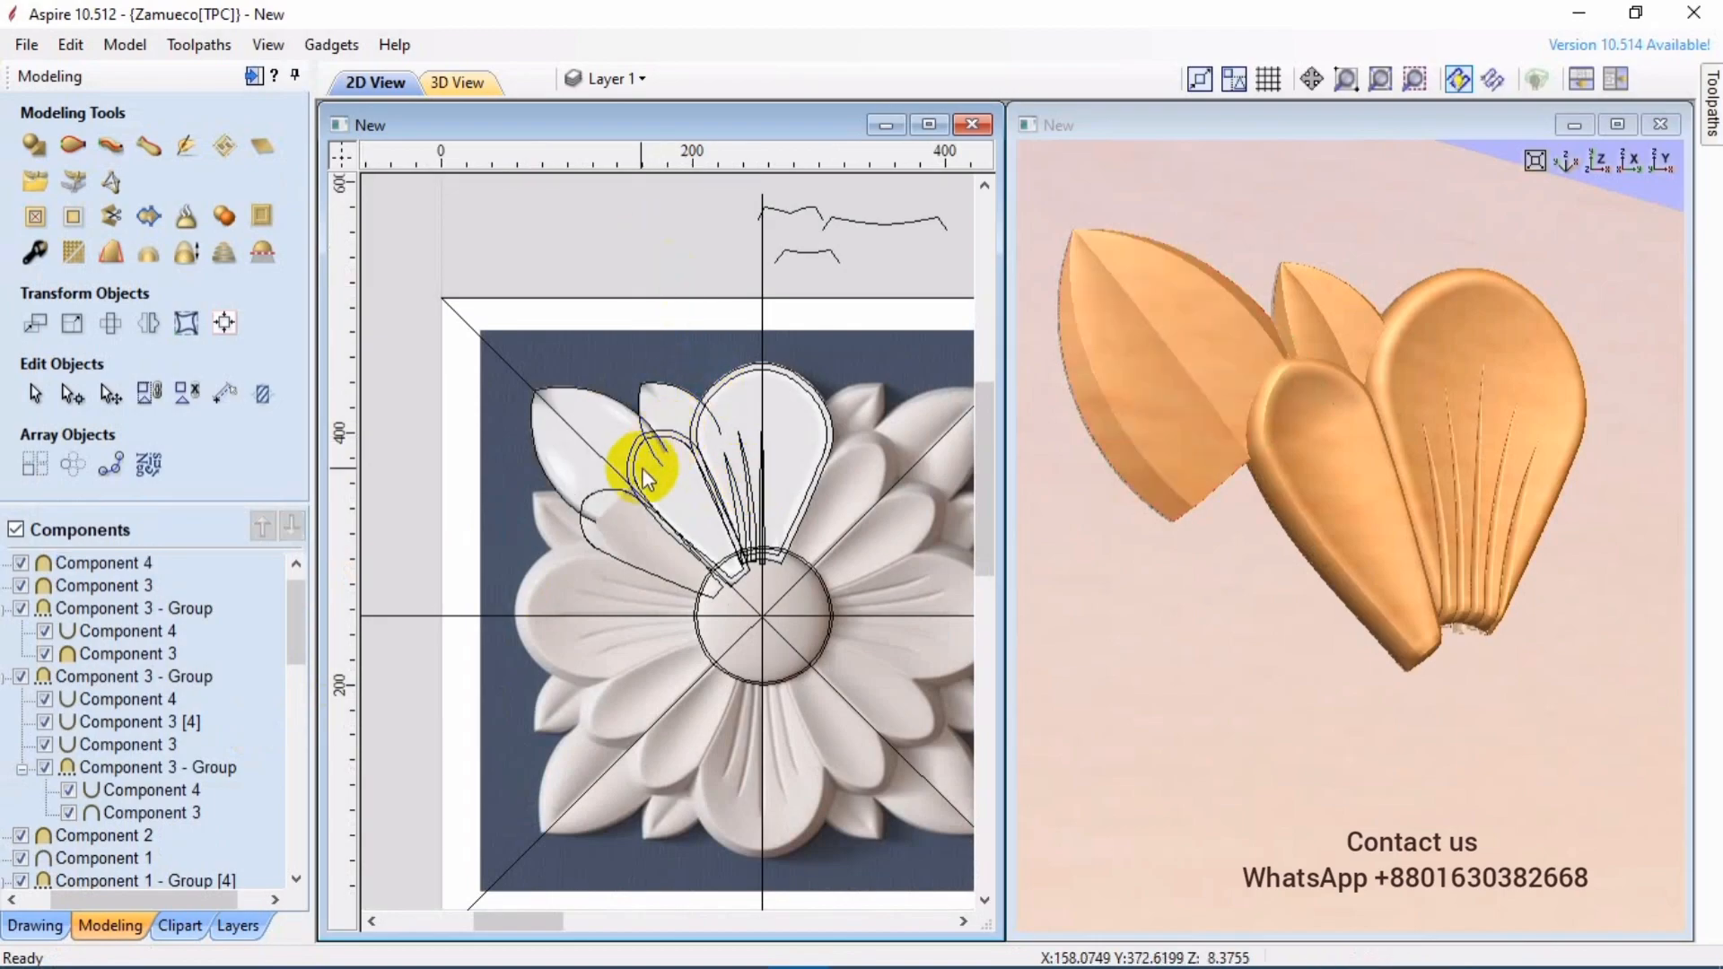
pyautogui.scroll(-1, 671, 357)
pyautogui.scroll(2, 700, 404)
pyautogui.click(523, 377)
pyautogui.click(36, 255)
pyautogui.click(601, 363)
pyautogui.doubleClick(175, 294)
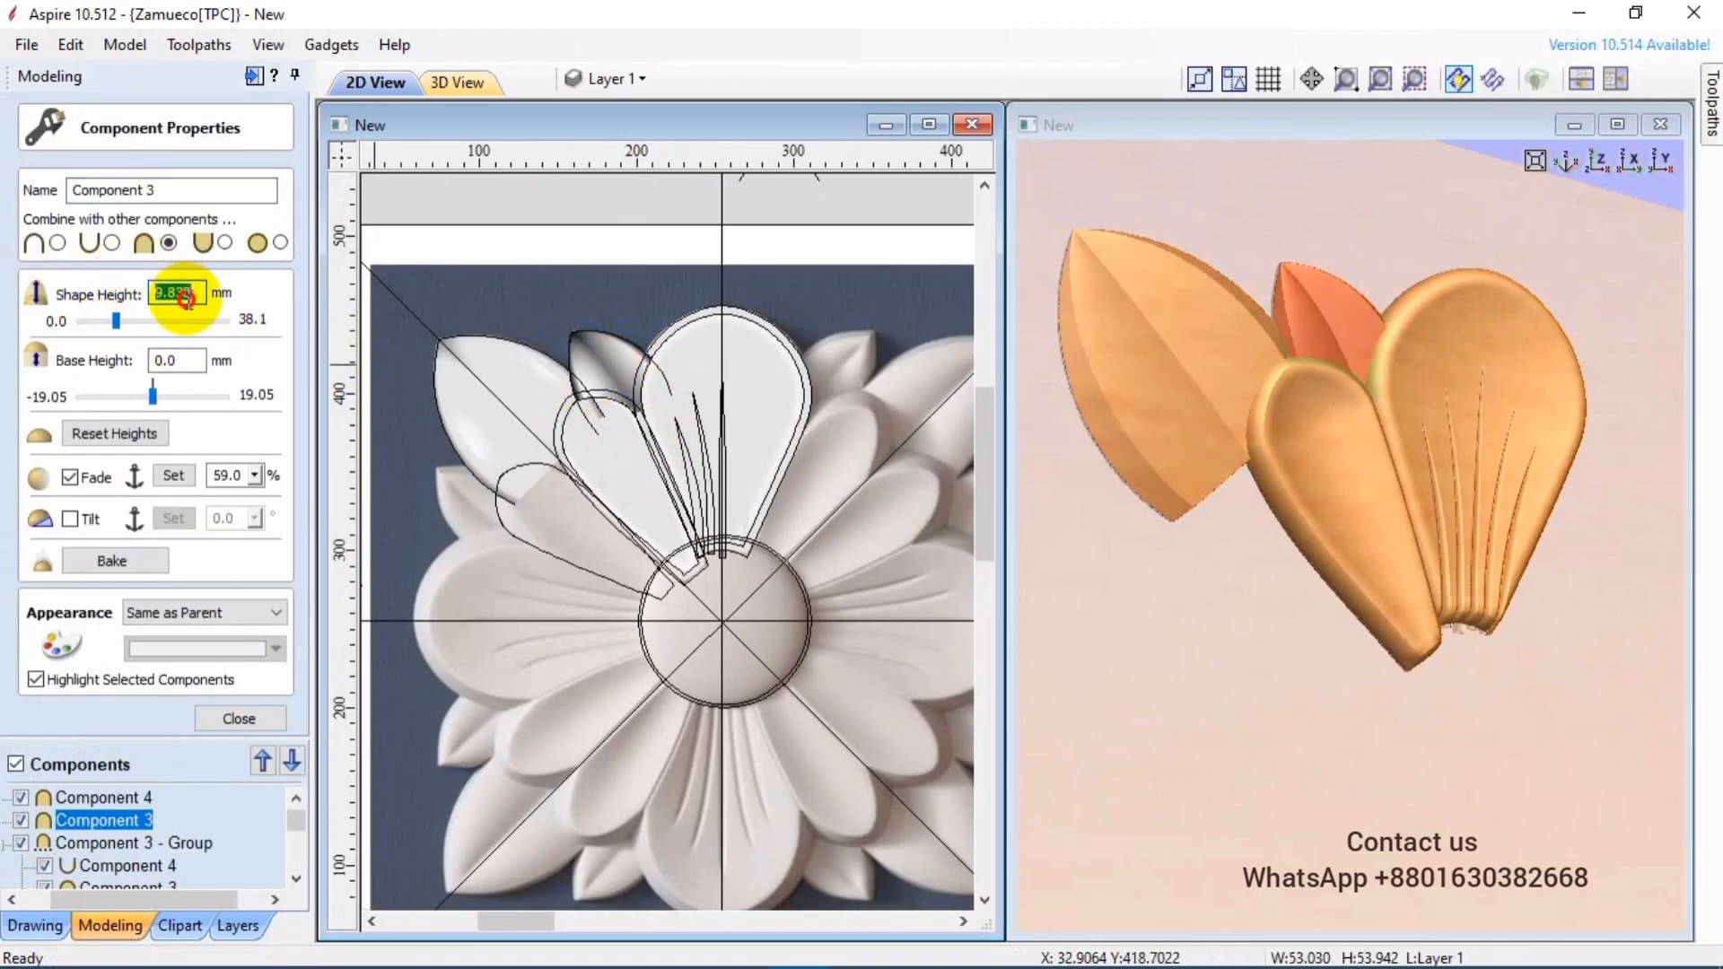
pyautogui.click(615, 471)
pyautogui.click(492, 230)
# - Mirror a copy of the narrow petal about the diagonal guide line
pyautogui.click(507, 394)
pyautogui.click(622, 465)
pyautogui.click(245, 716)
pyautogui.click(150, 323)
pyautogui.click(184, 522)
# - Mirror copies of the small leaf and the large veined petal about the diagonal guide line
pyautogui.scroll(-2, 619, 250)
pyautogui.click(650, 372)
pyautogui.scroll(1, 648, 369)
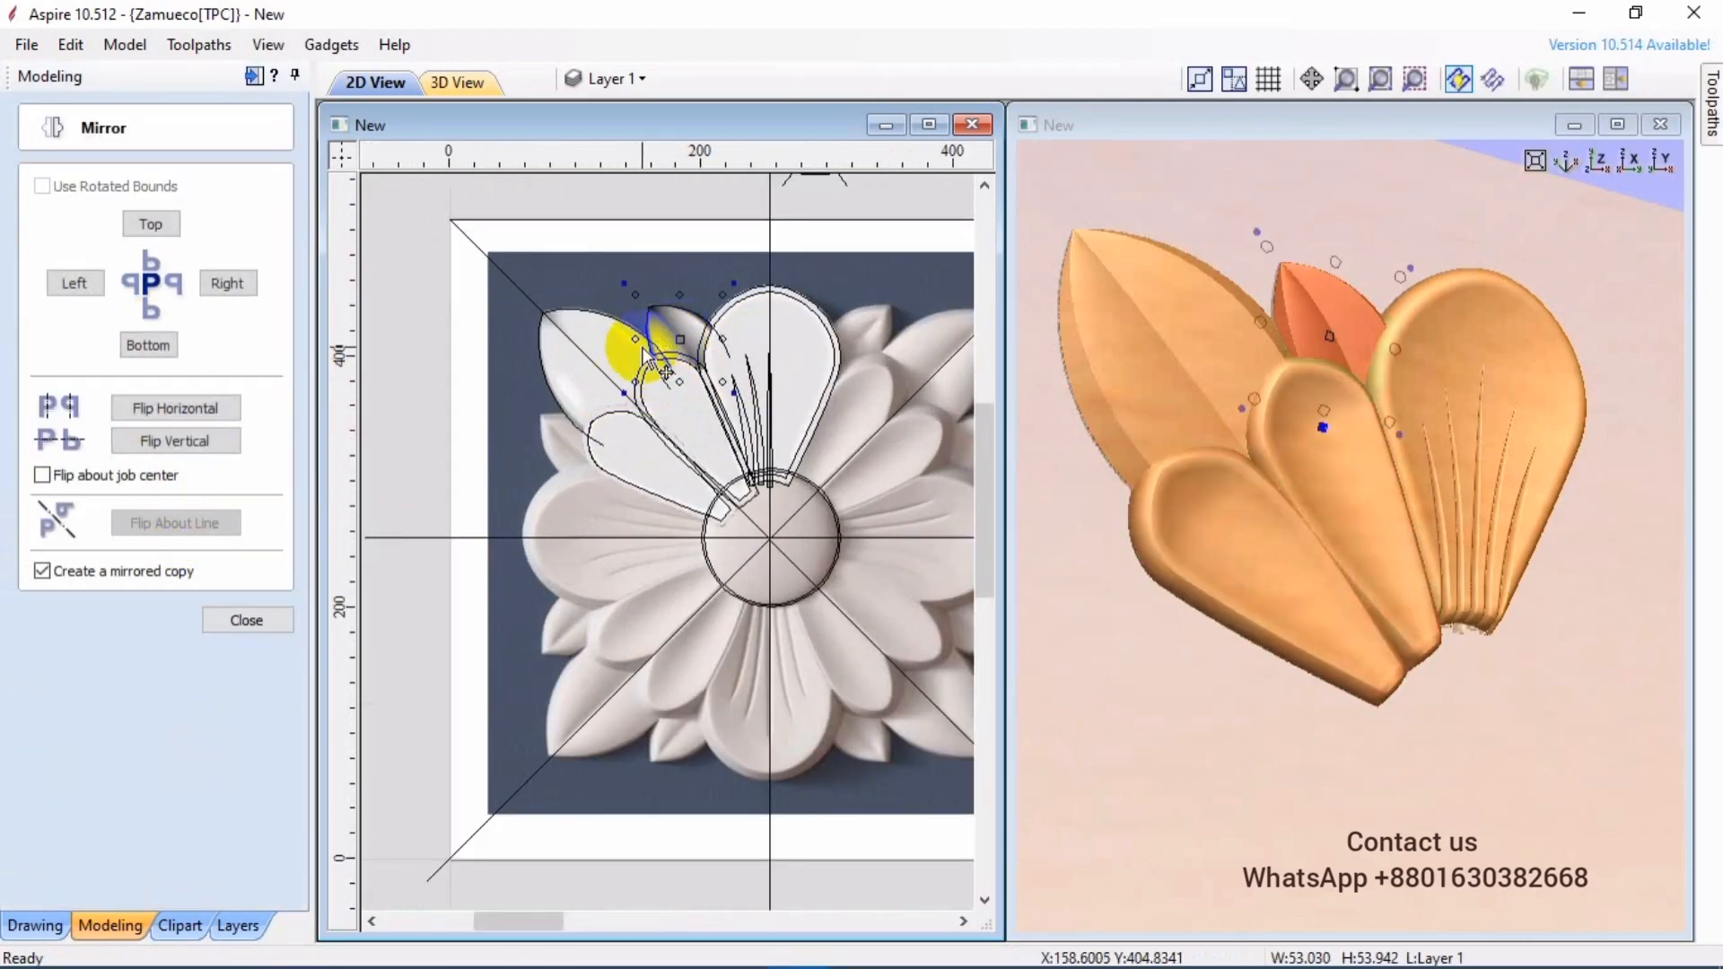
pyautogui.click(684, 337)
pyautogui.click(209, 529)
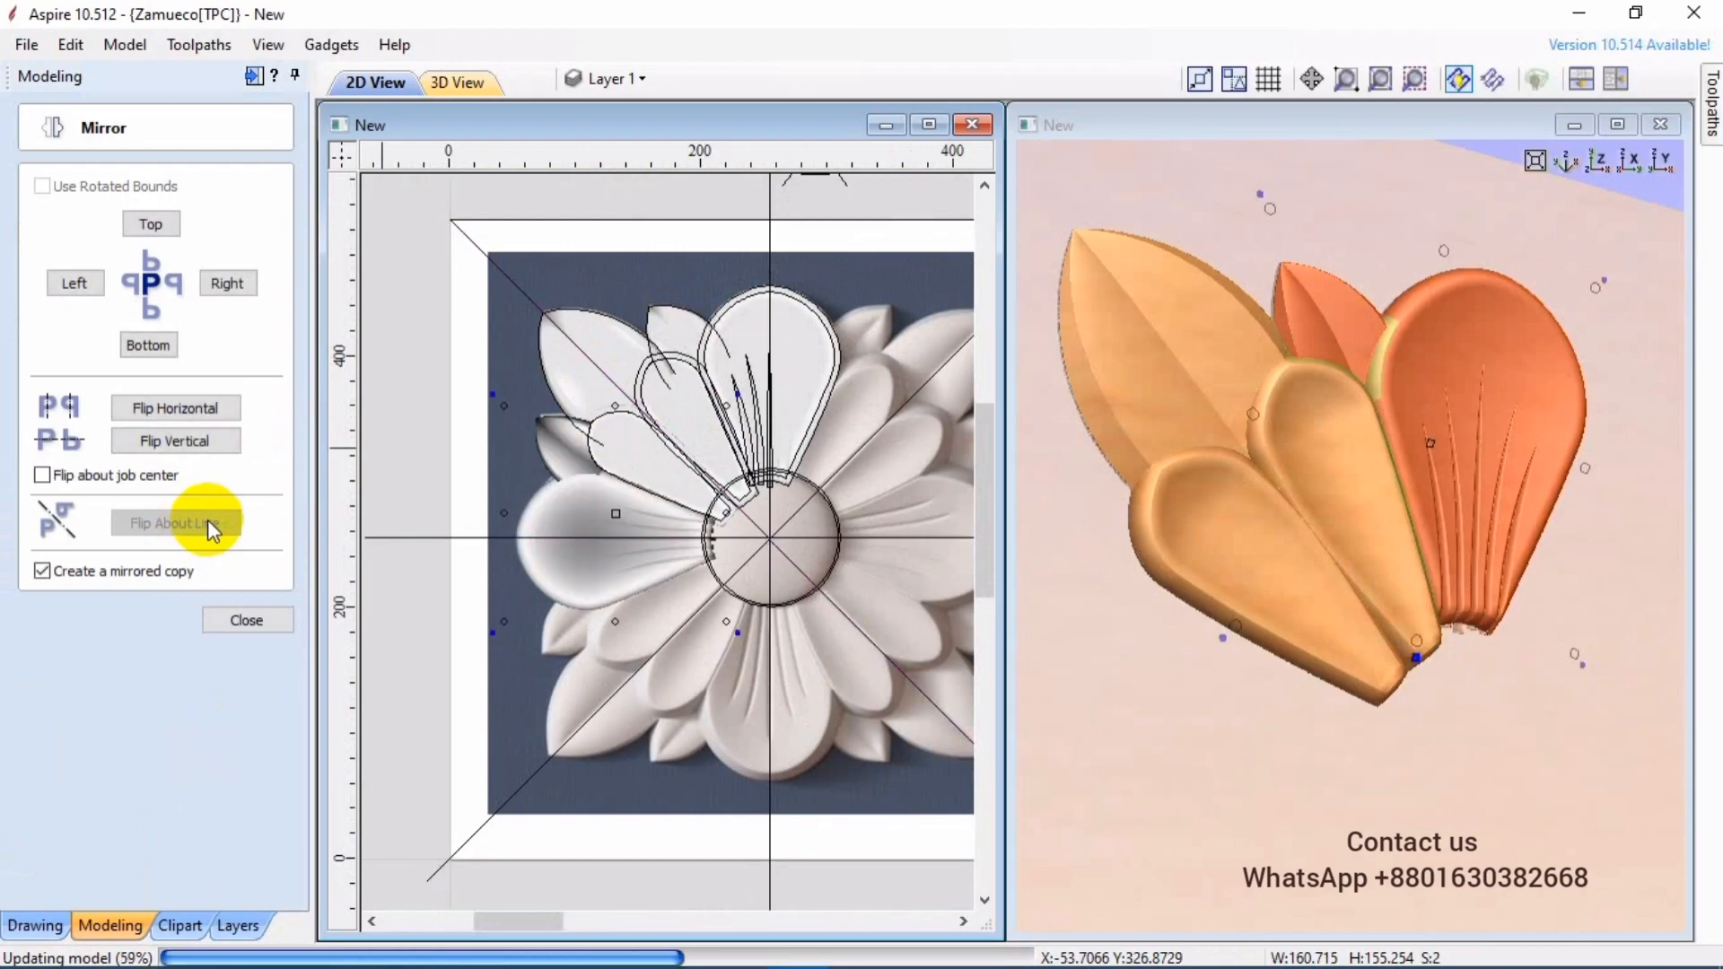
# - Group the large corner leaf, both small leaves and both narrow petals into one corner component
pyautogui.click(246, 620)
pyautogui.scroll(1, 574, 454)
pyautogui.keyDown('shift'); pyautogui.click(574, 454); pyautogui.keyUp('shift')
pyautogui.keyDown('shift'); pyautogui.click(639, 454); pyautogui.keyUp('shift')
pyautogui.keyDown('shift'); pyautogui.click(616, 335); pyautogui.keyUp('shift')
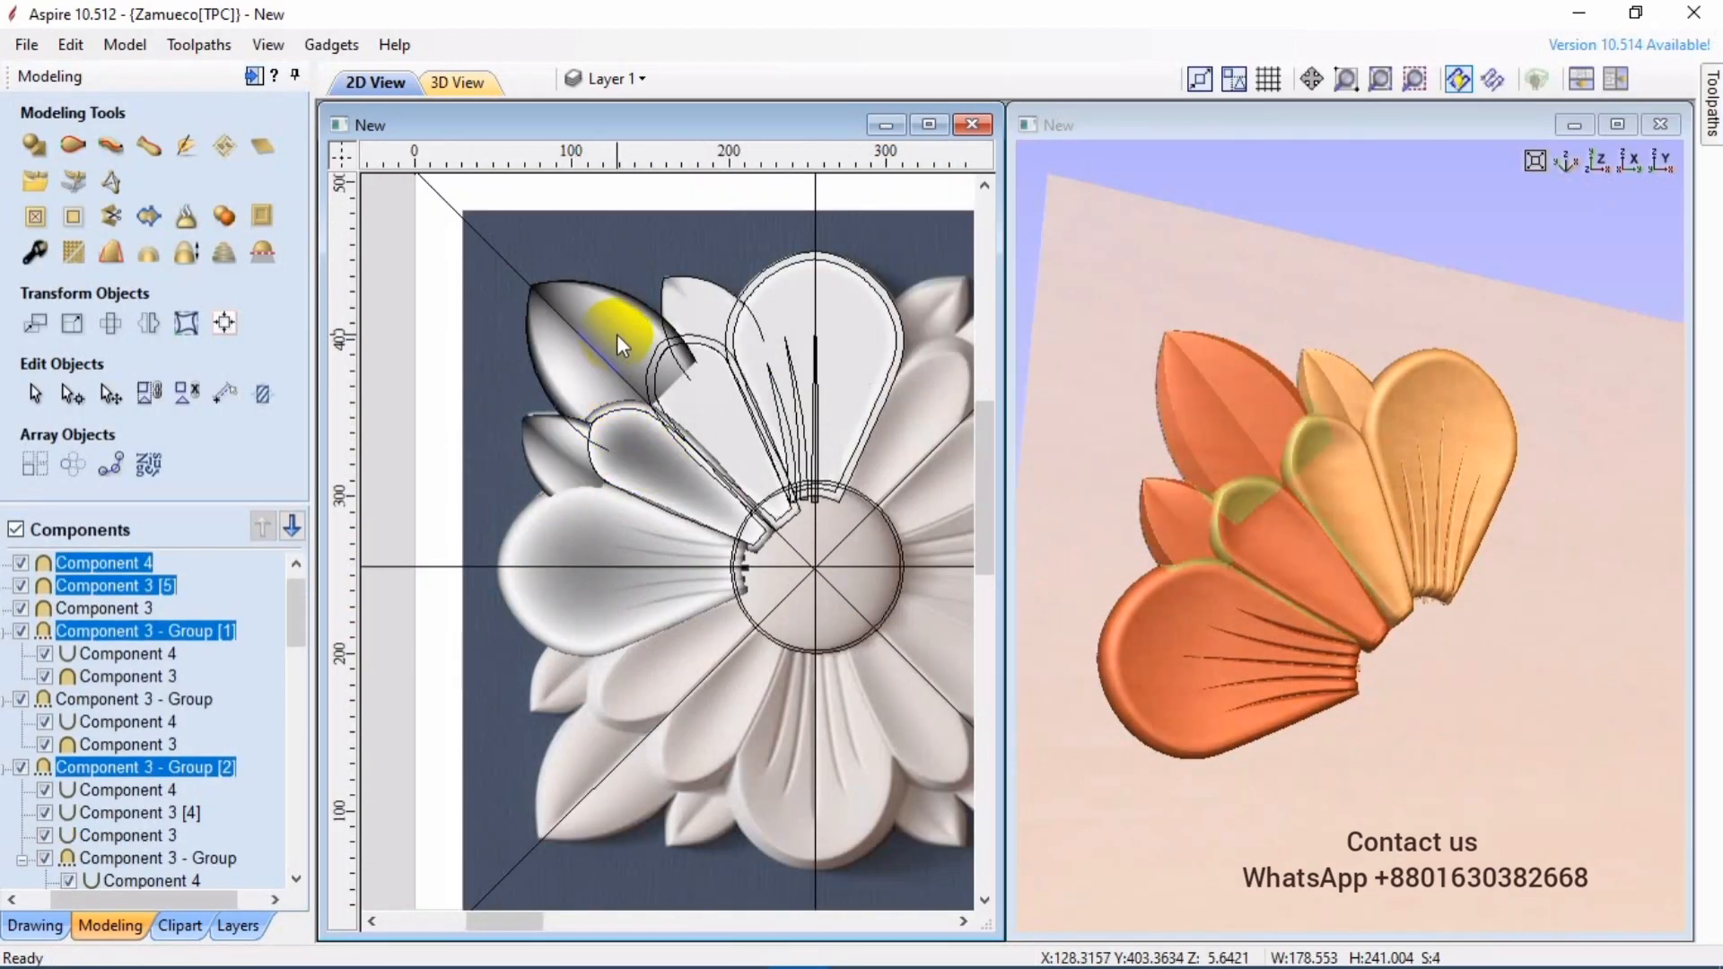
pyautogui.keyDown('shift'); pyautogui.click(684, 384); pyautogui.keyUp('shift')
pyautogui.keyDown('shift'); pyautogui.click(702, 333); pyautogui.keyUp('shift')
pyautogui.scroll(-2, 678, 378)
pyautogui.keyDown('shift'); pyautogui.click(646, 471); pyautogui.keyUp('shift')
pyautogui.press('g')
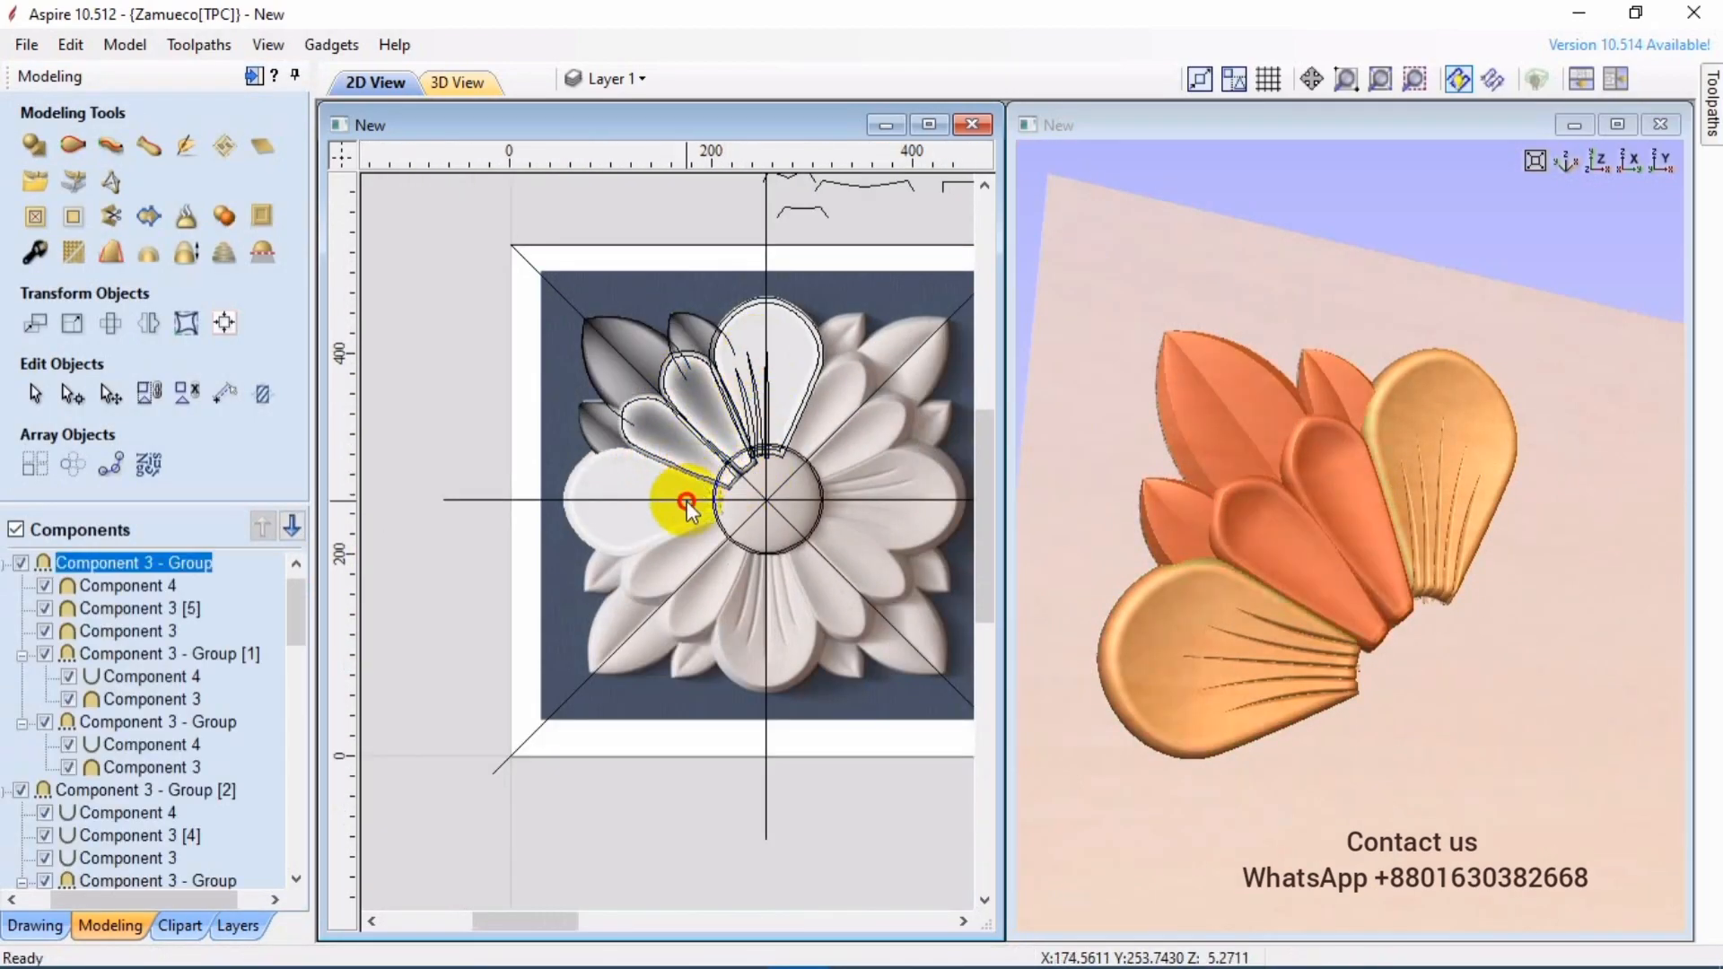
# - Mirror copies of the corner group about the horizontal and vertical centre lines to fill the other three corners
pyautogui.click(148, 323)
pyautogui.click(176, 523)
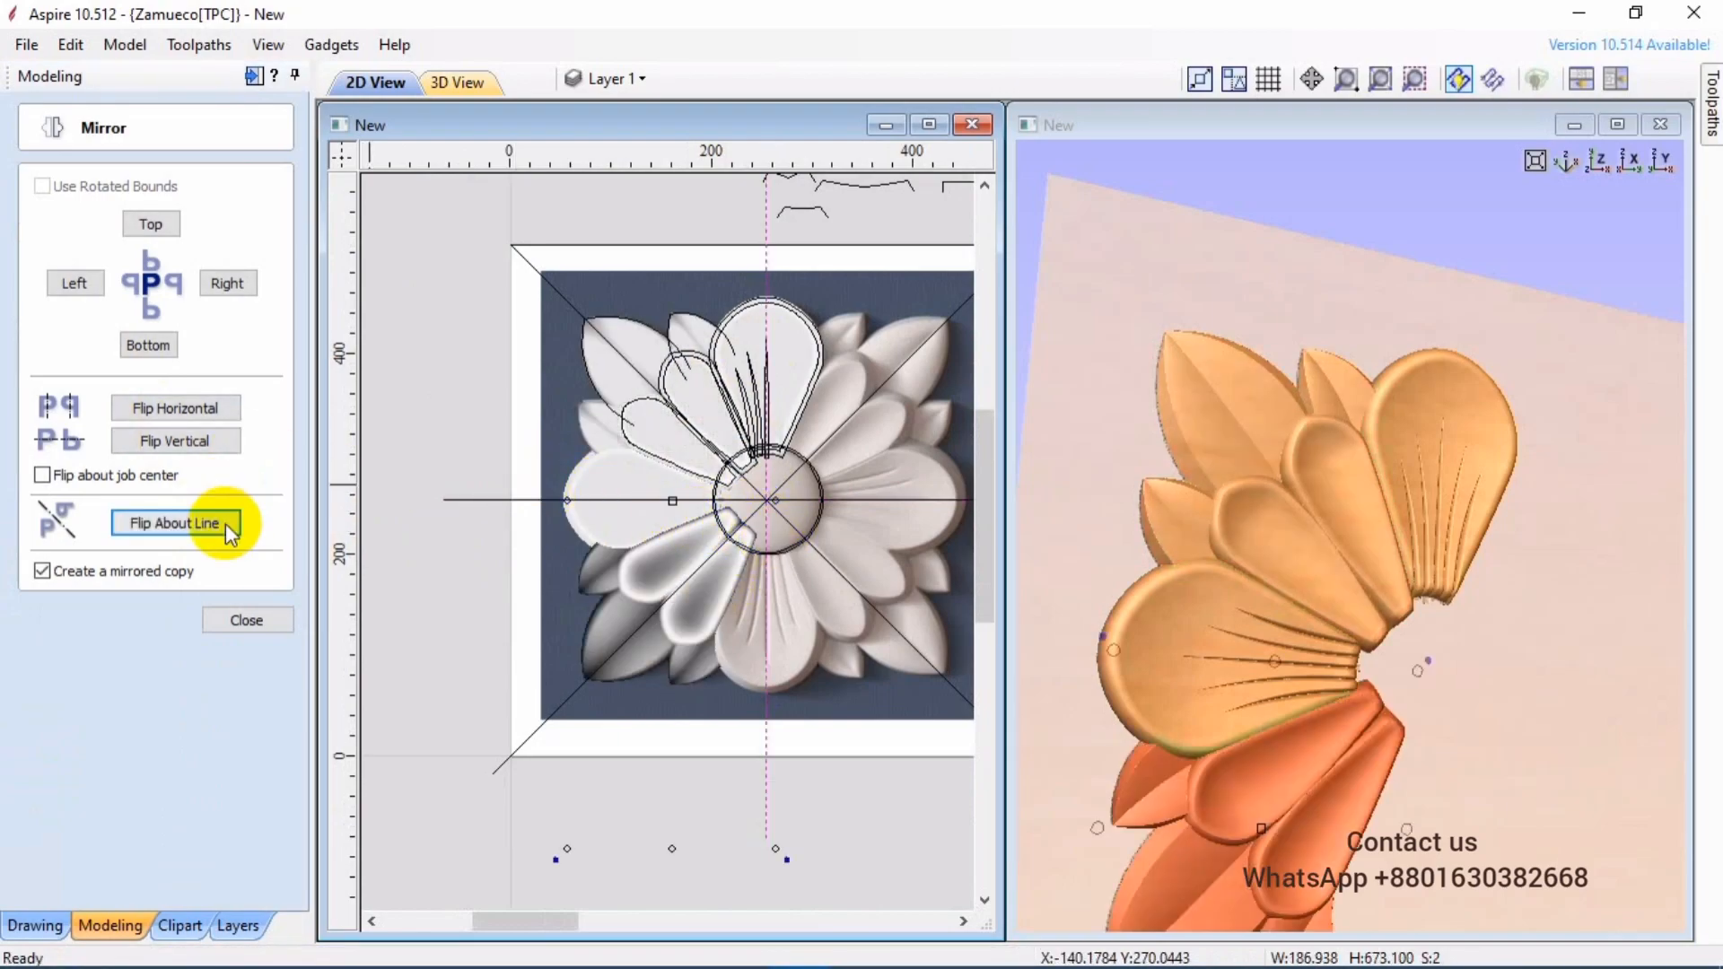
pyautogui.click(230, 529)
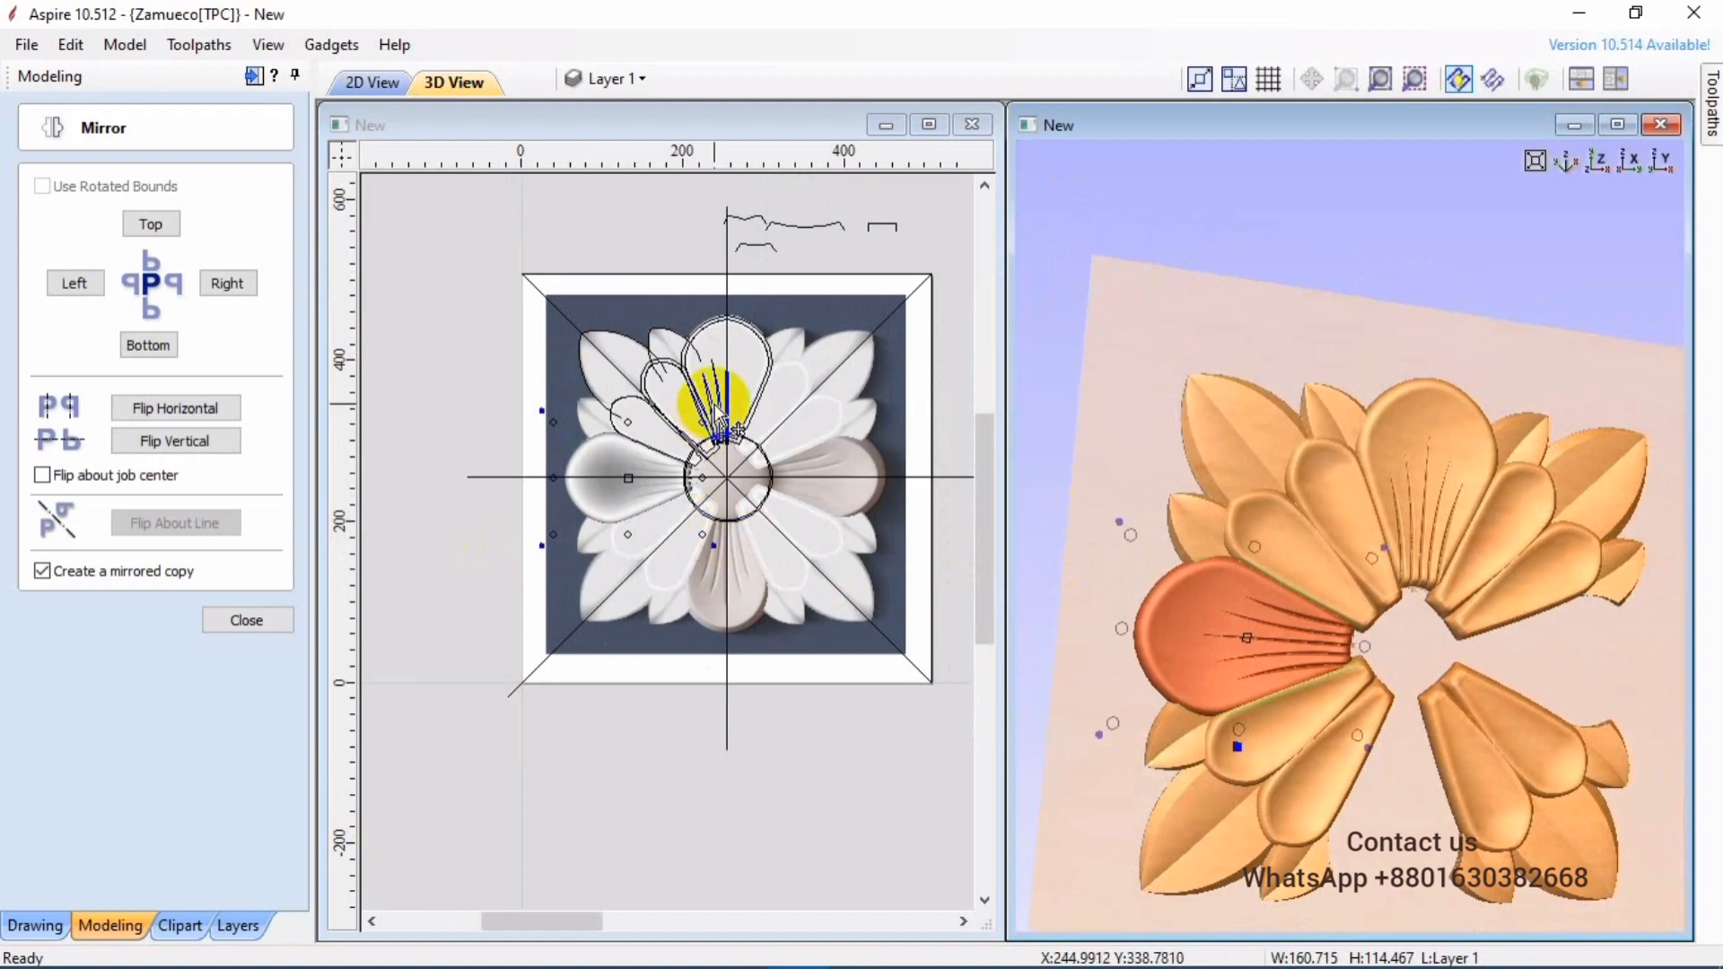
# - Mirror the upper veined petal about the horizontal centre line and the side veined petal about the vertical one, keeping the originals
pyautogui.click(714, 404)
pyautogui.keyDown('shift'); pyautogui.click(715, 477); pyautogui.keyUp('shift')
pyautogui.click(182, 523)
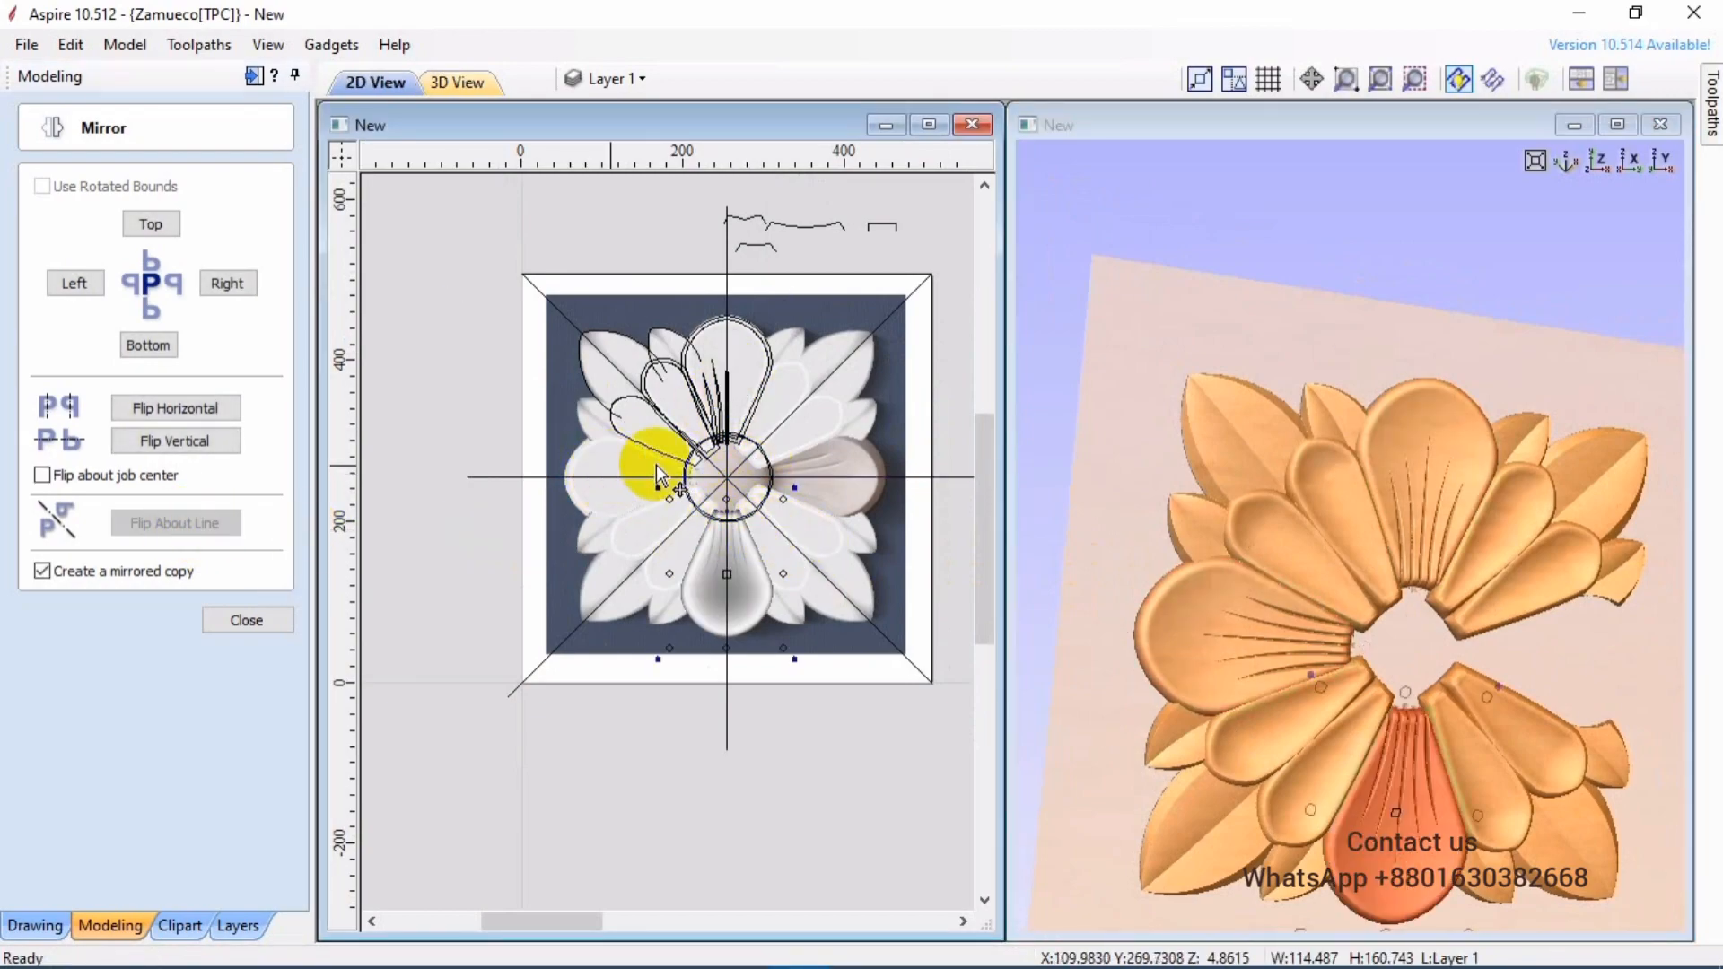
pyautogui.click(656, 466)
pyautogui.keyDown('shift'); pyautogui.click(726, 529); pyautogui.keyUp('shift')
pyautogui.click(235, 527)
# - Select all four corner groups and all four veined petals for grouping into a single flower component
pyautogui.click(1136, 317)
pyautogui.scroll(-3, 1229, 439)
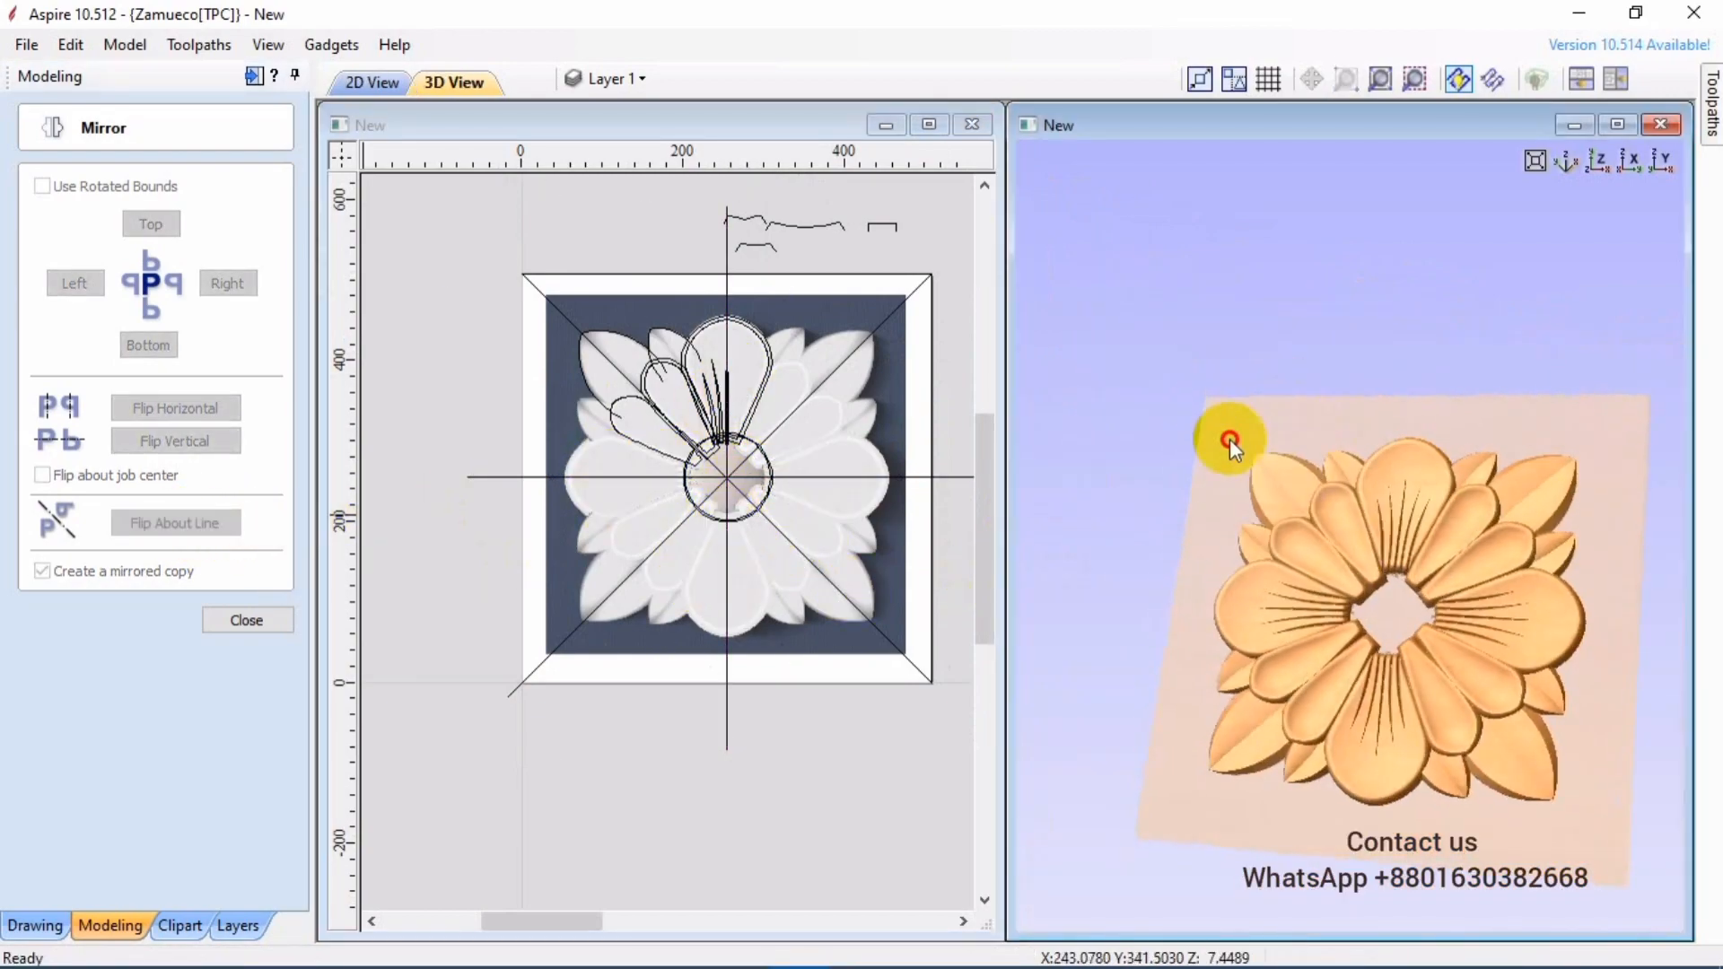
pyautogui.scroll(5, 1430, 623)
pyautogui.moveTo(1430, 623); pyautogui.dragTo(1404, 542)
pyautogui.scroll(-3, 1507, 590)
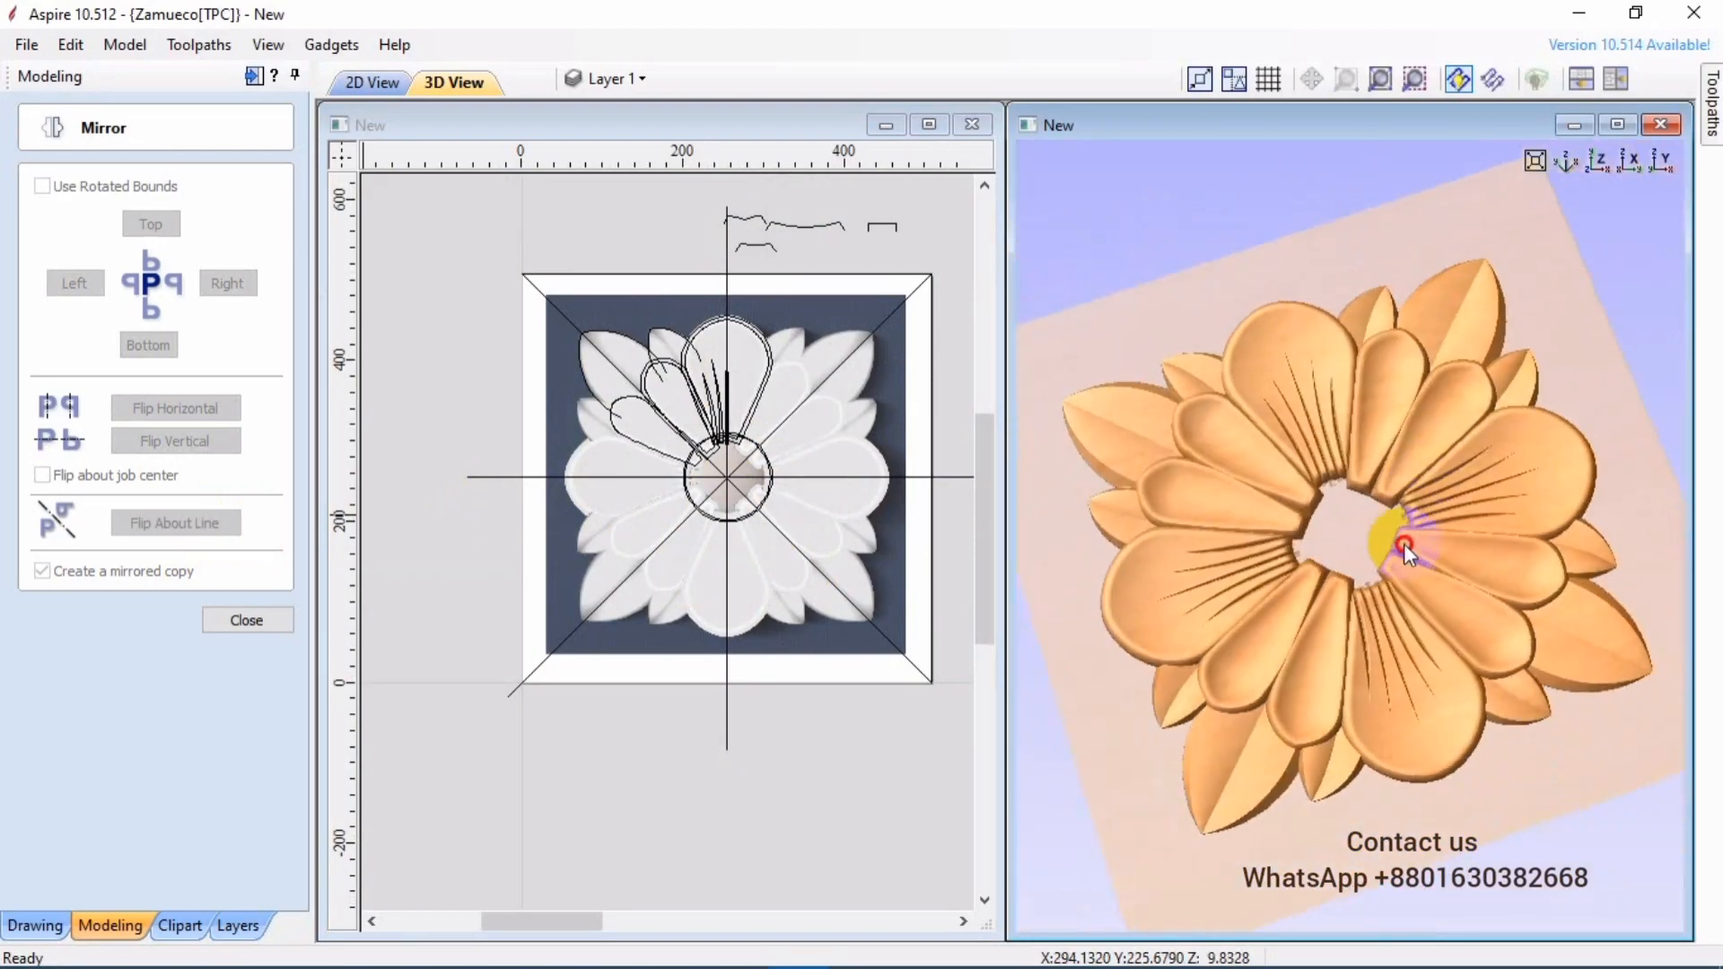
pyautogui.scroll(6, 750, 455)
pyautogui.click(750, 381)
pyautogui.scroll(-6, 752, 462)
pyautogui.scroll(1, 565, 350)
pyautogui.click(555, 341)
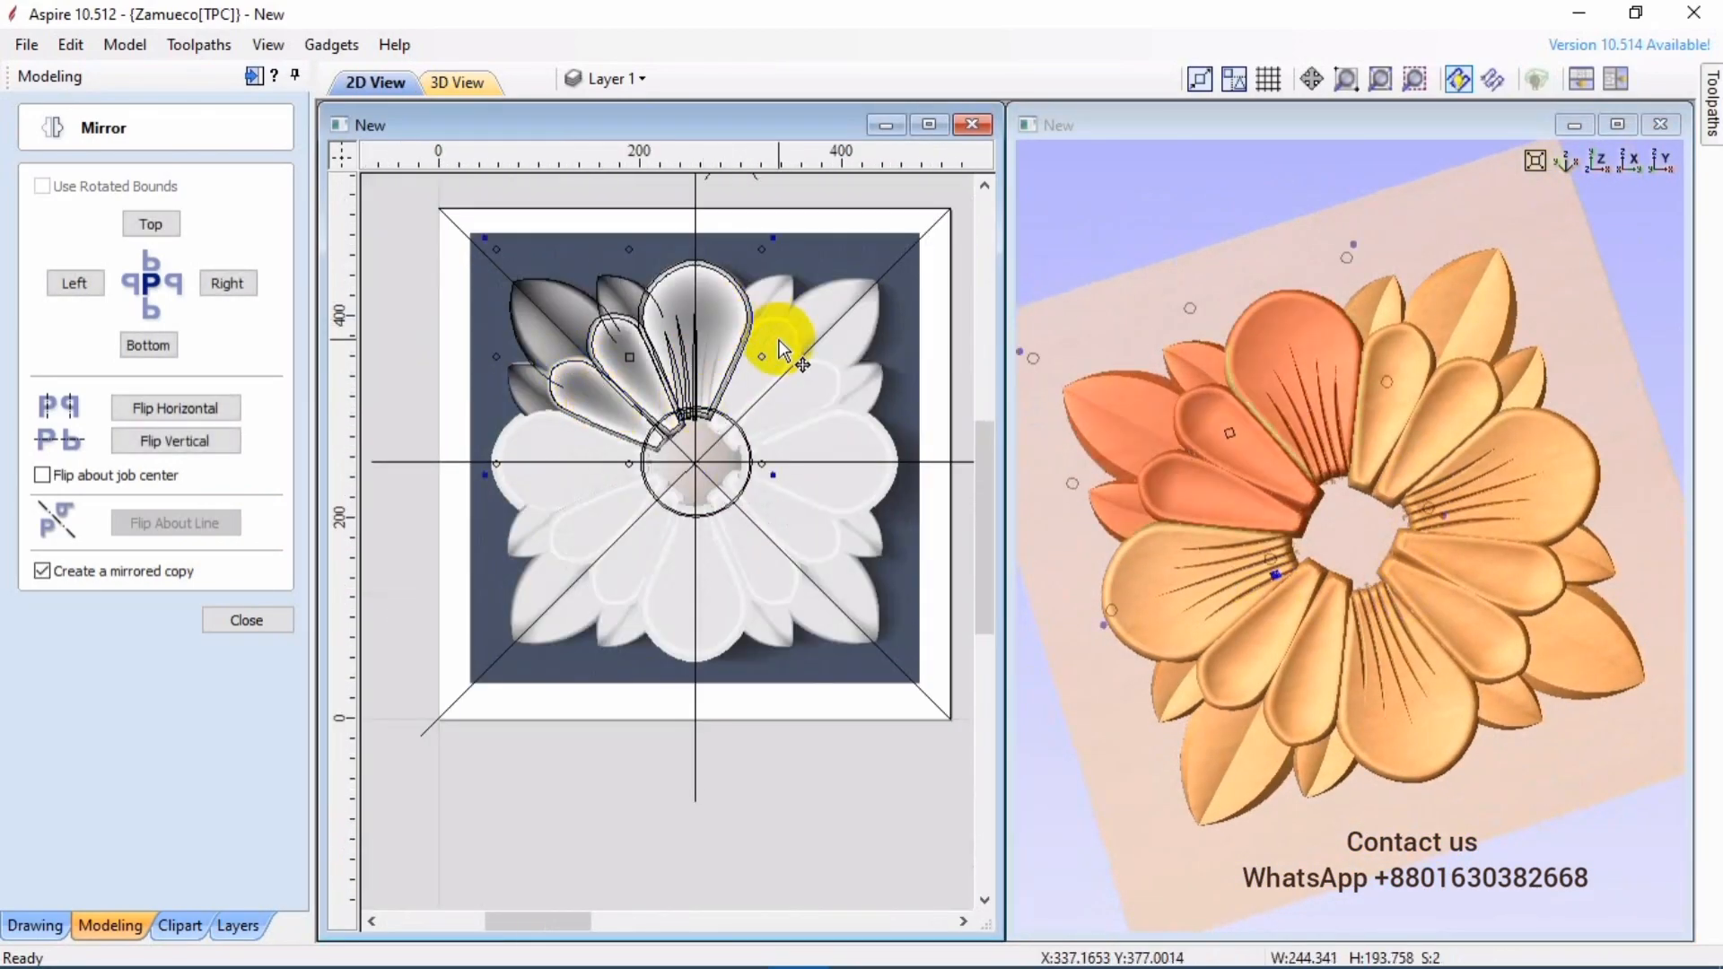
pyautogui.click(246, 619)
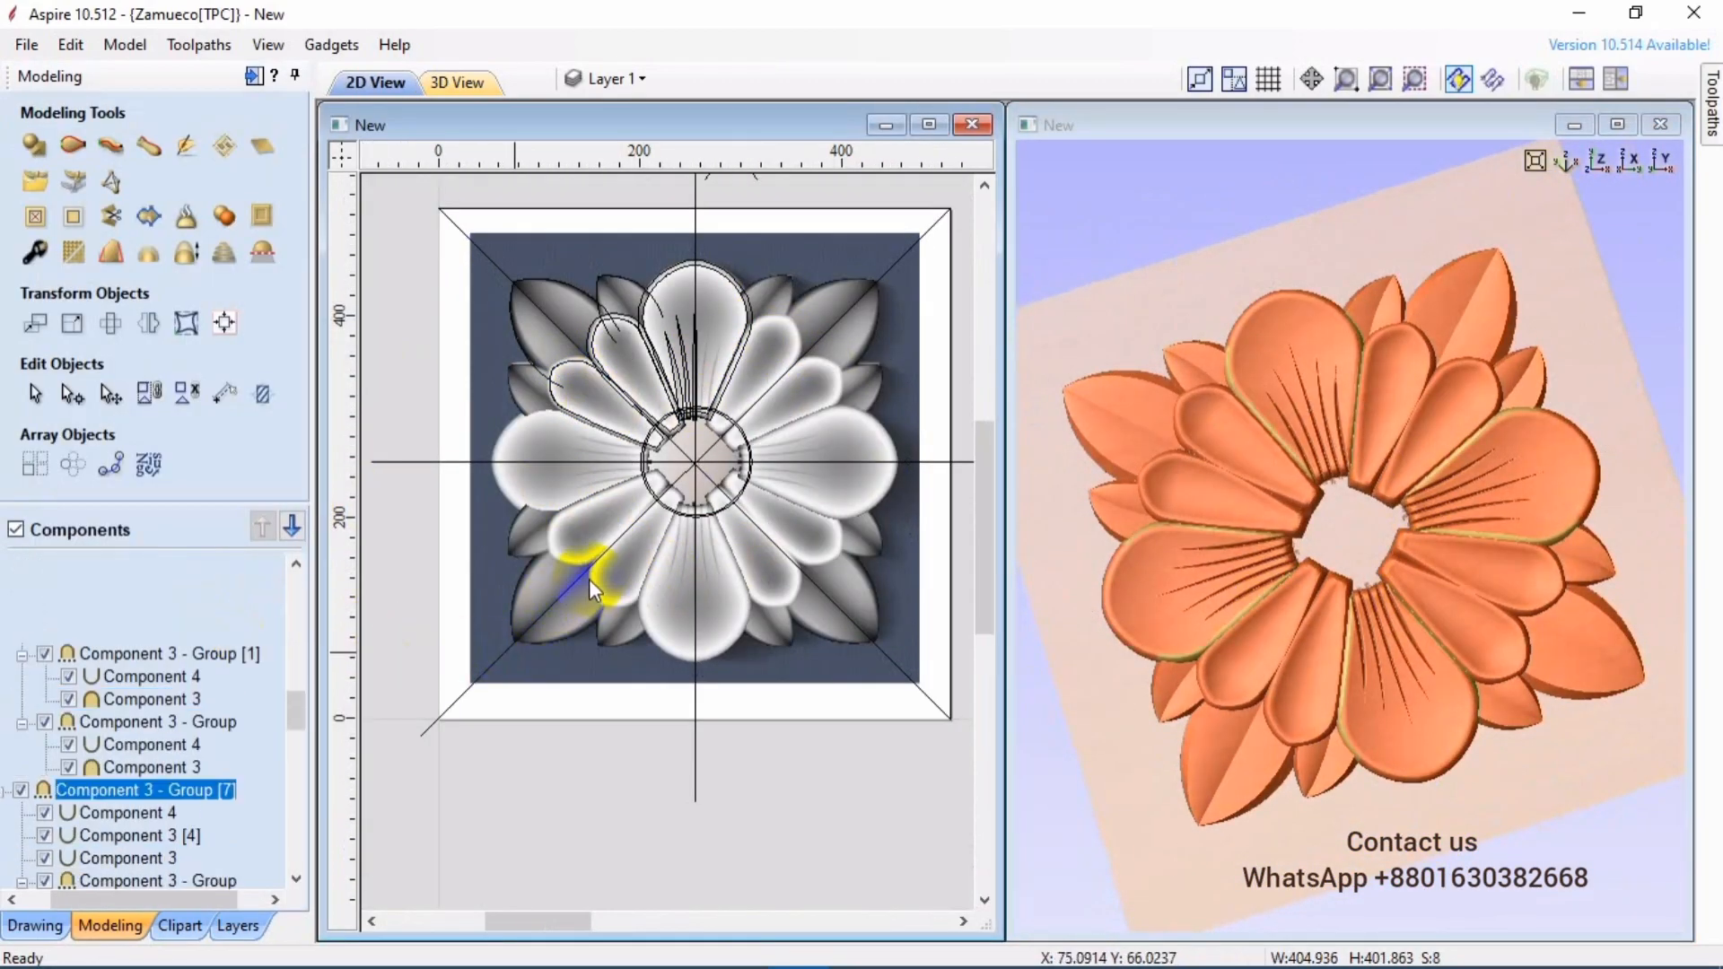
pyautogui.click(589, 579)
# - Set the whole flower group's shape height to 10 mm
pyautogui.click(34, 255)
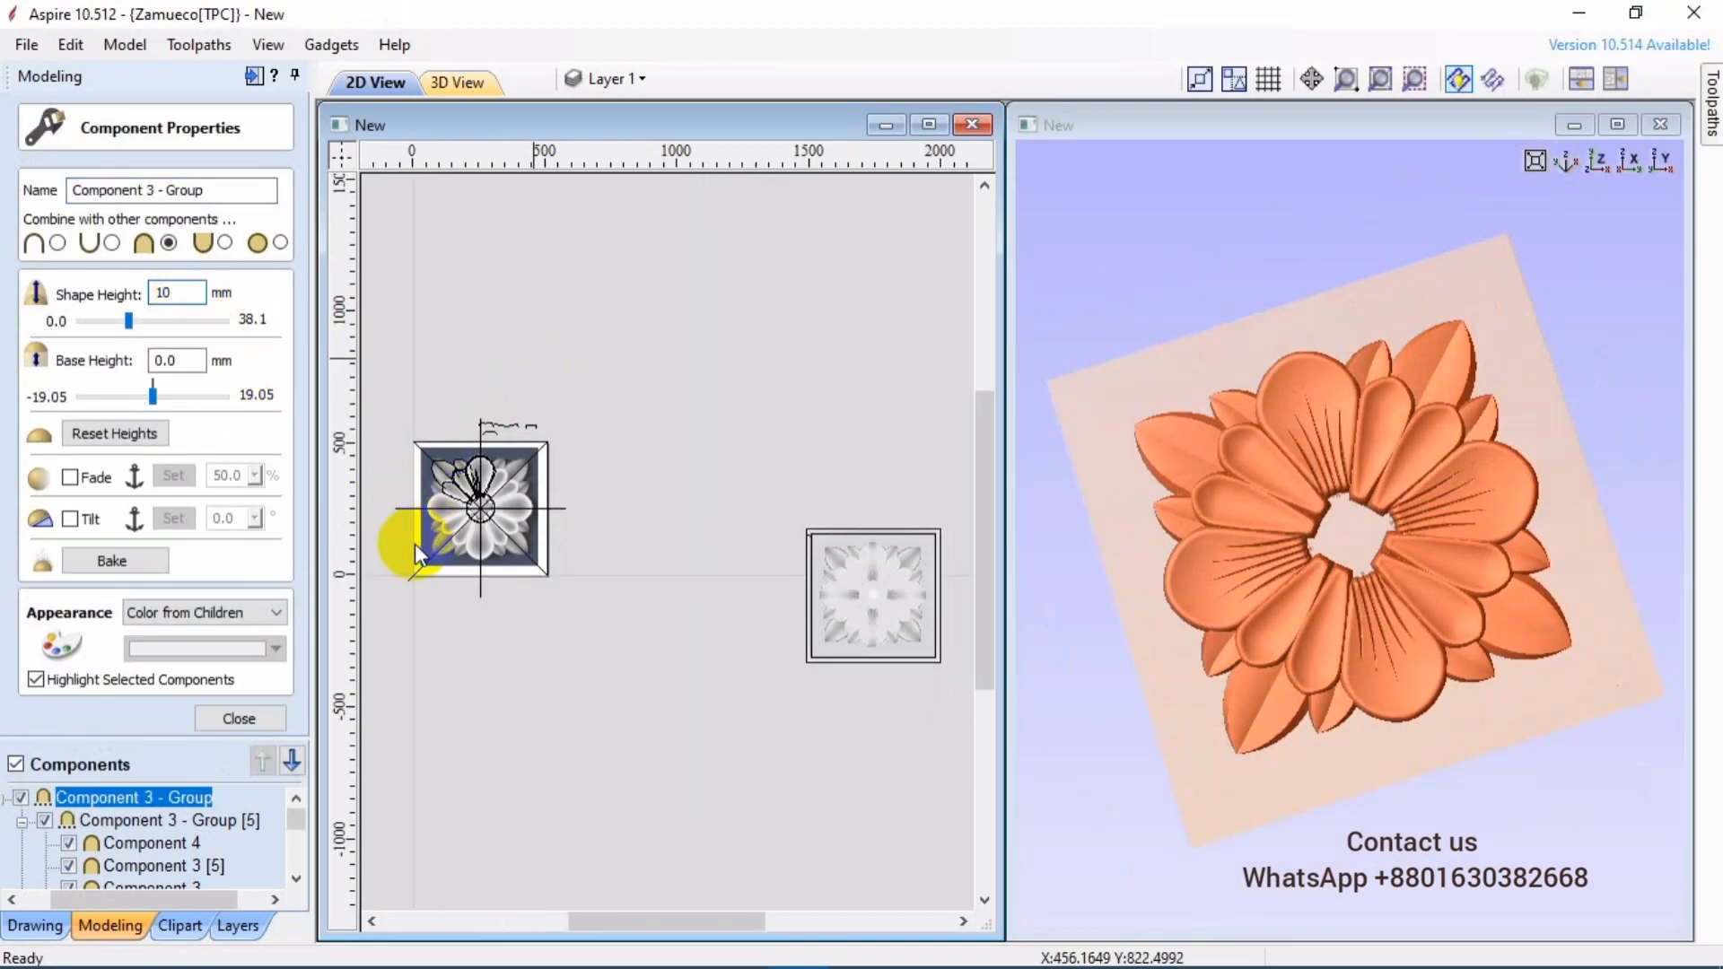
pyautogui.scroll(2, 375, 537)
pyautogui.click(1215, 646)
pyautogui.scroll(2, 1350, 537)
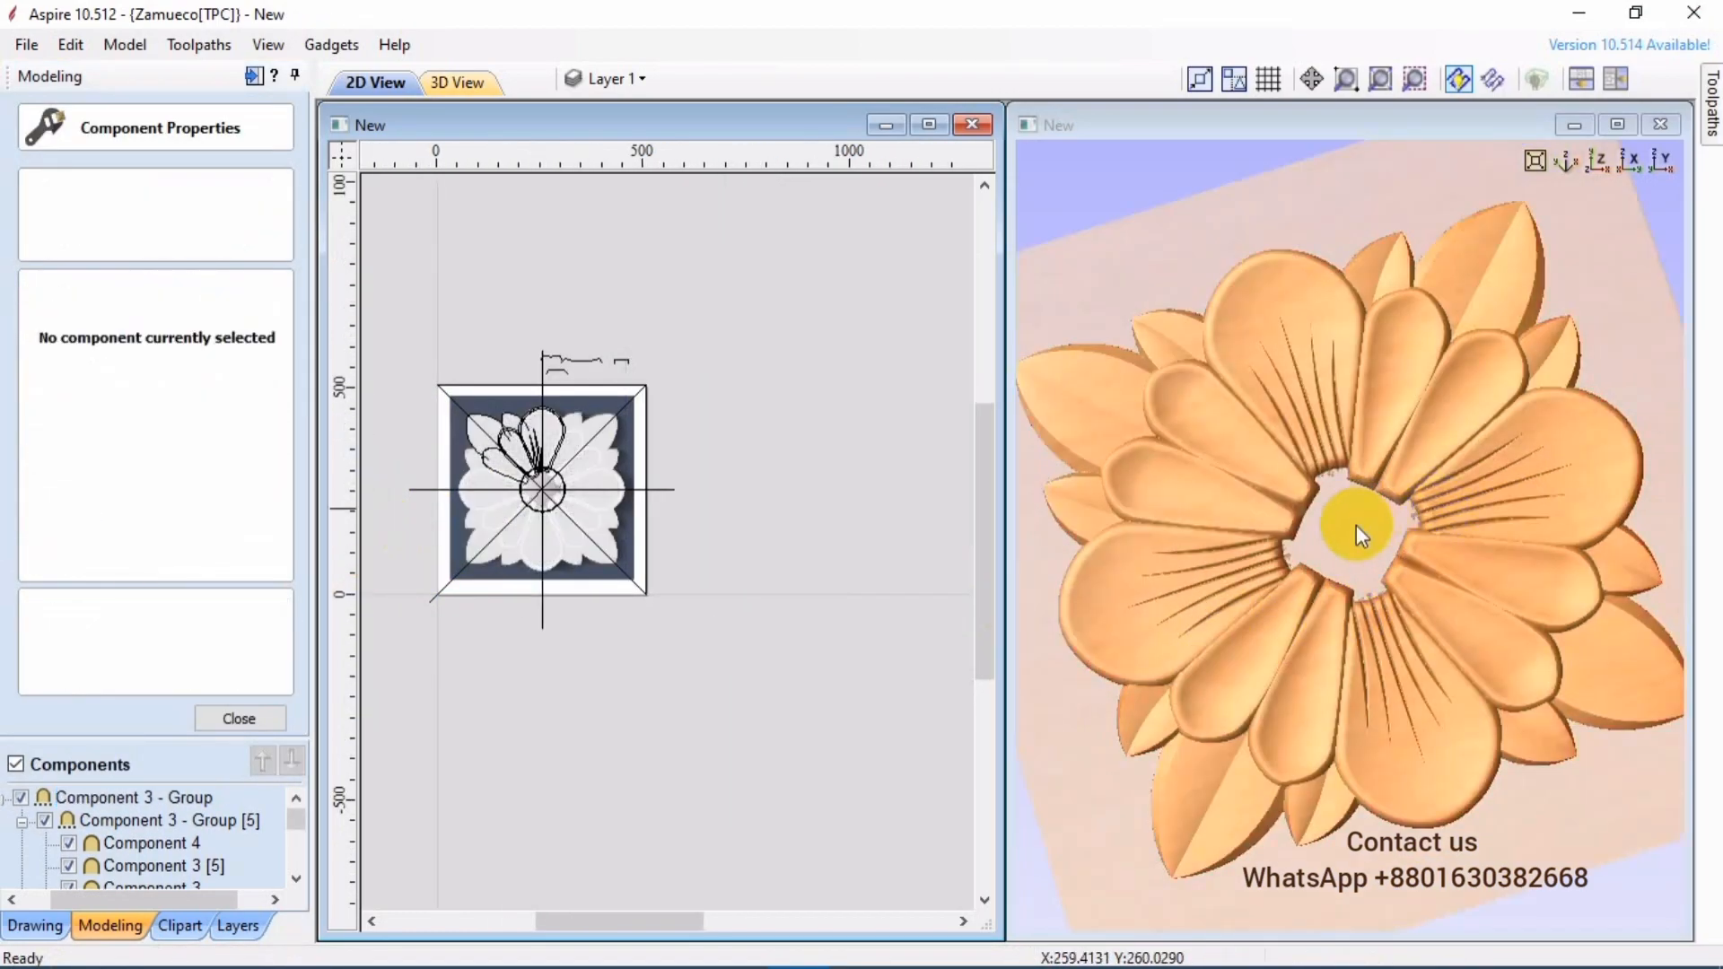
pyautogui.scroll(-3, 1354, 534)
pyautogui.moveTo(1354, 535); pyautogui.dragTo(1258, 571)
pyautogui.click(239, 719)
# - Create a merged round dome from the centre circle with a 2 mm base height, limited to 8 mm
pyautogui.scroll(5, 569, 464)
pyautogui.click(45, 151)
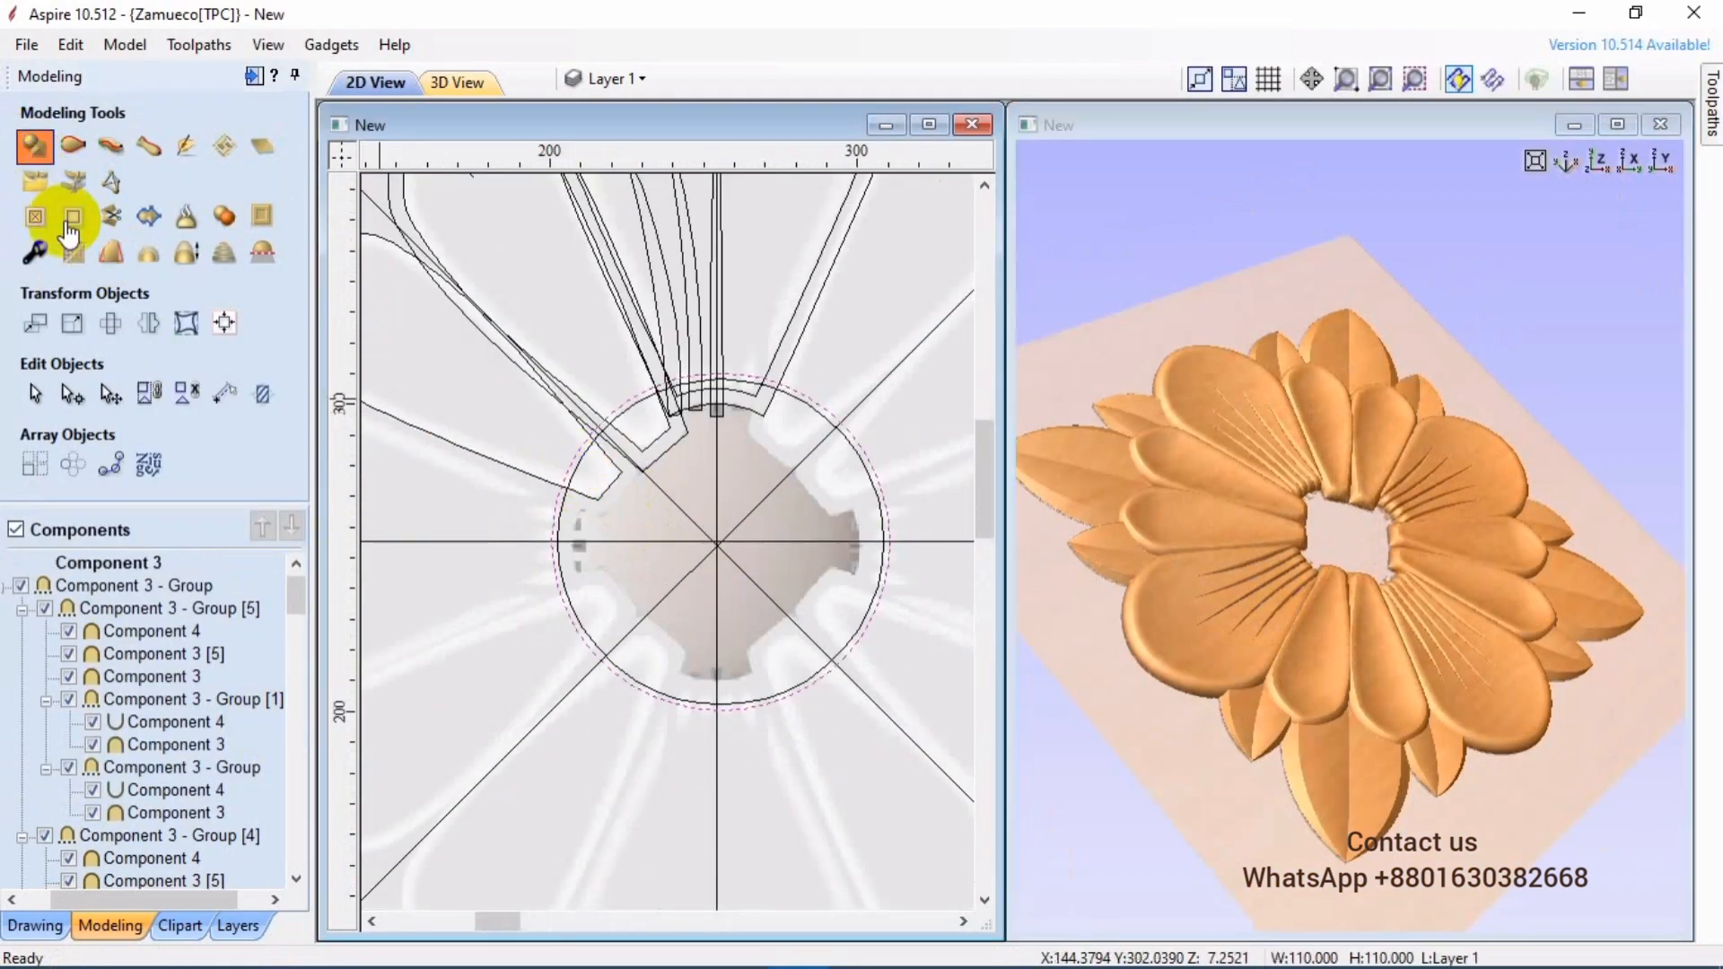
pyautogui.click(199, 728)
pyautogui.click(223, 810)
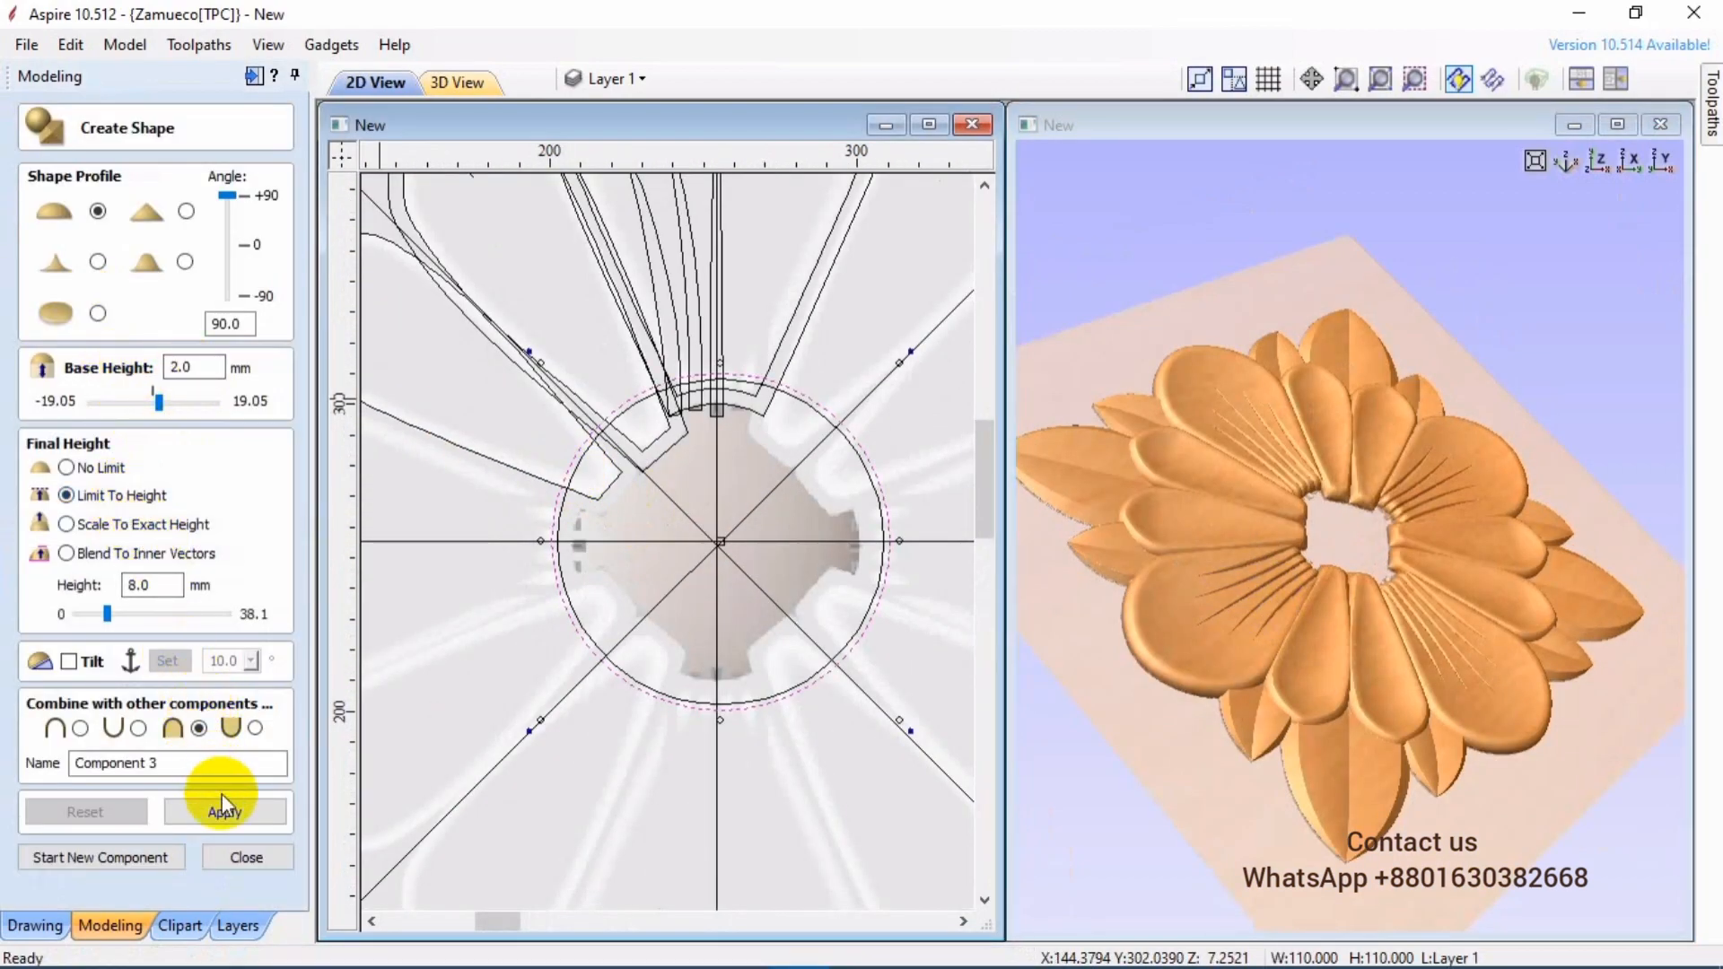
pyautogui.click(218, 817)
# - Apply exact-height scaling of 8 mm to the centre dome above its 2 mm base
pyautogui.moveTo(1115, 504); pyautogui.dragTo(1350, 613)
pyautogui.click(144, 530)
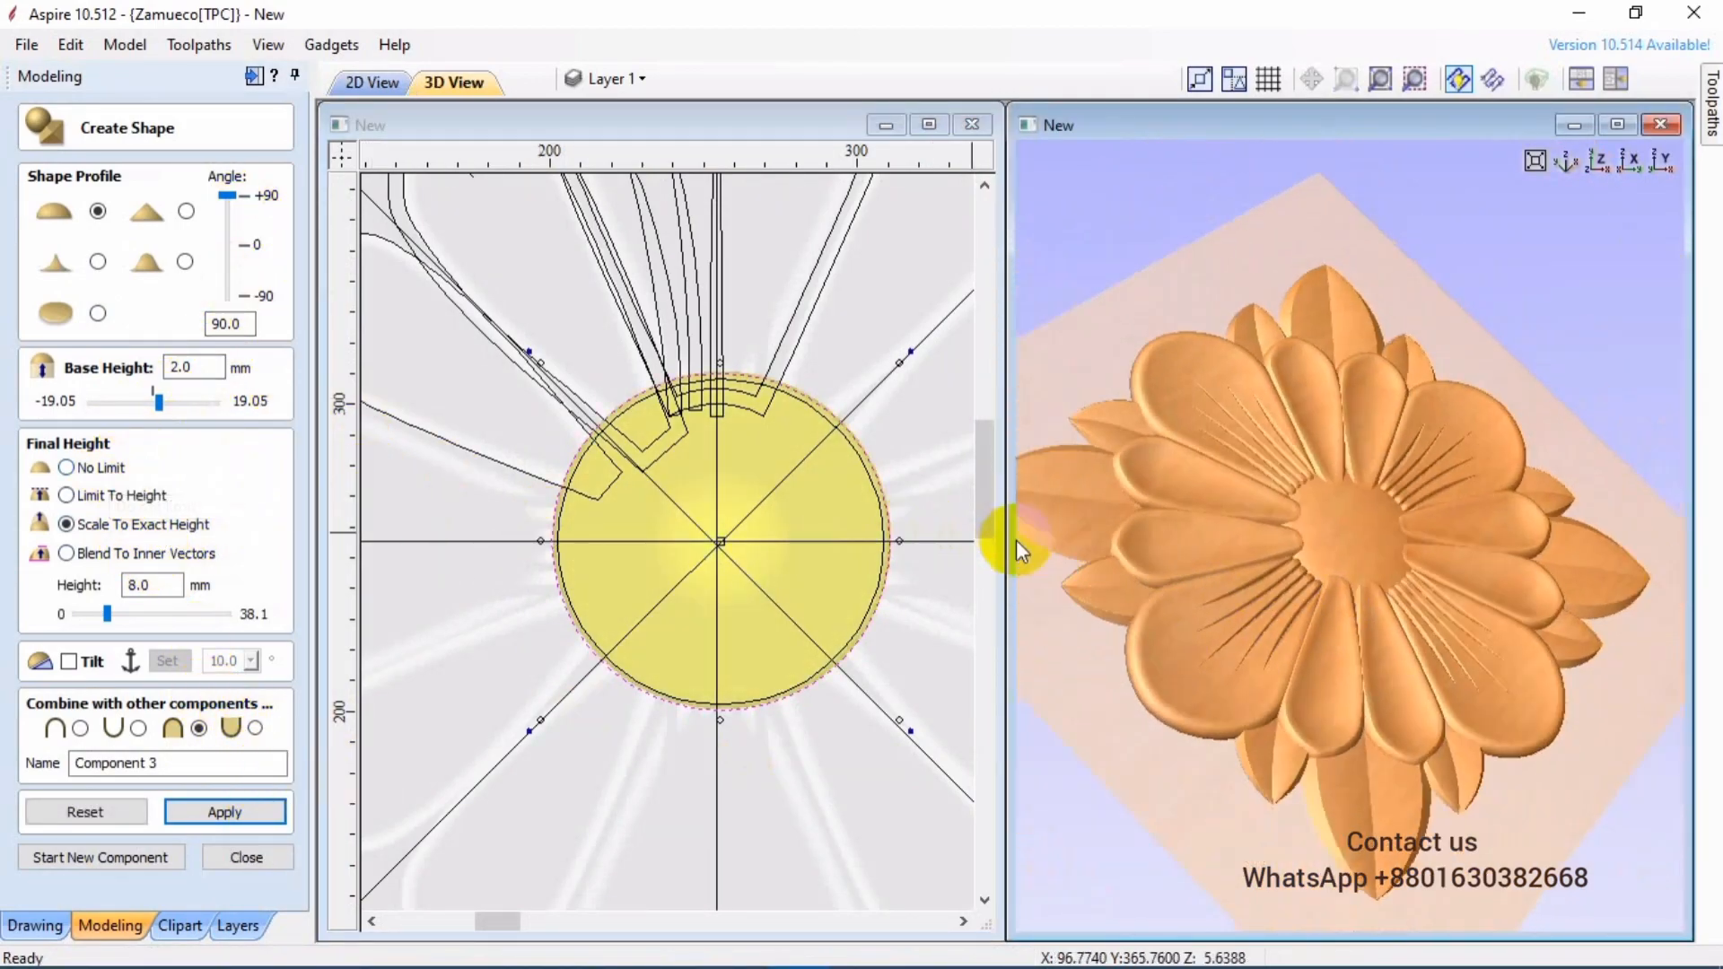
pyautogui.moveTo(1019, 542); pyautogui.dragTo(1250, 595)
pyautogui.write('0')
pyautogui.click(224, 810)
# - Reapply the centre dome with a 4 mm base height and 6 mm exact height
pyautogui.scroll(3, 1354, 550)
pyautogui.moveTo(1354, 550); pyautogui.dragTo(1200, 503)
pyautogui.moveTo(188, 367); pyautogui.dragTo(131, 373)
pyautogui.write('6')
pyautogui.click(234, 812)
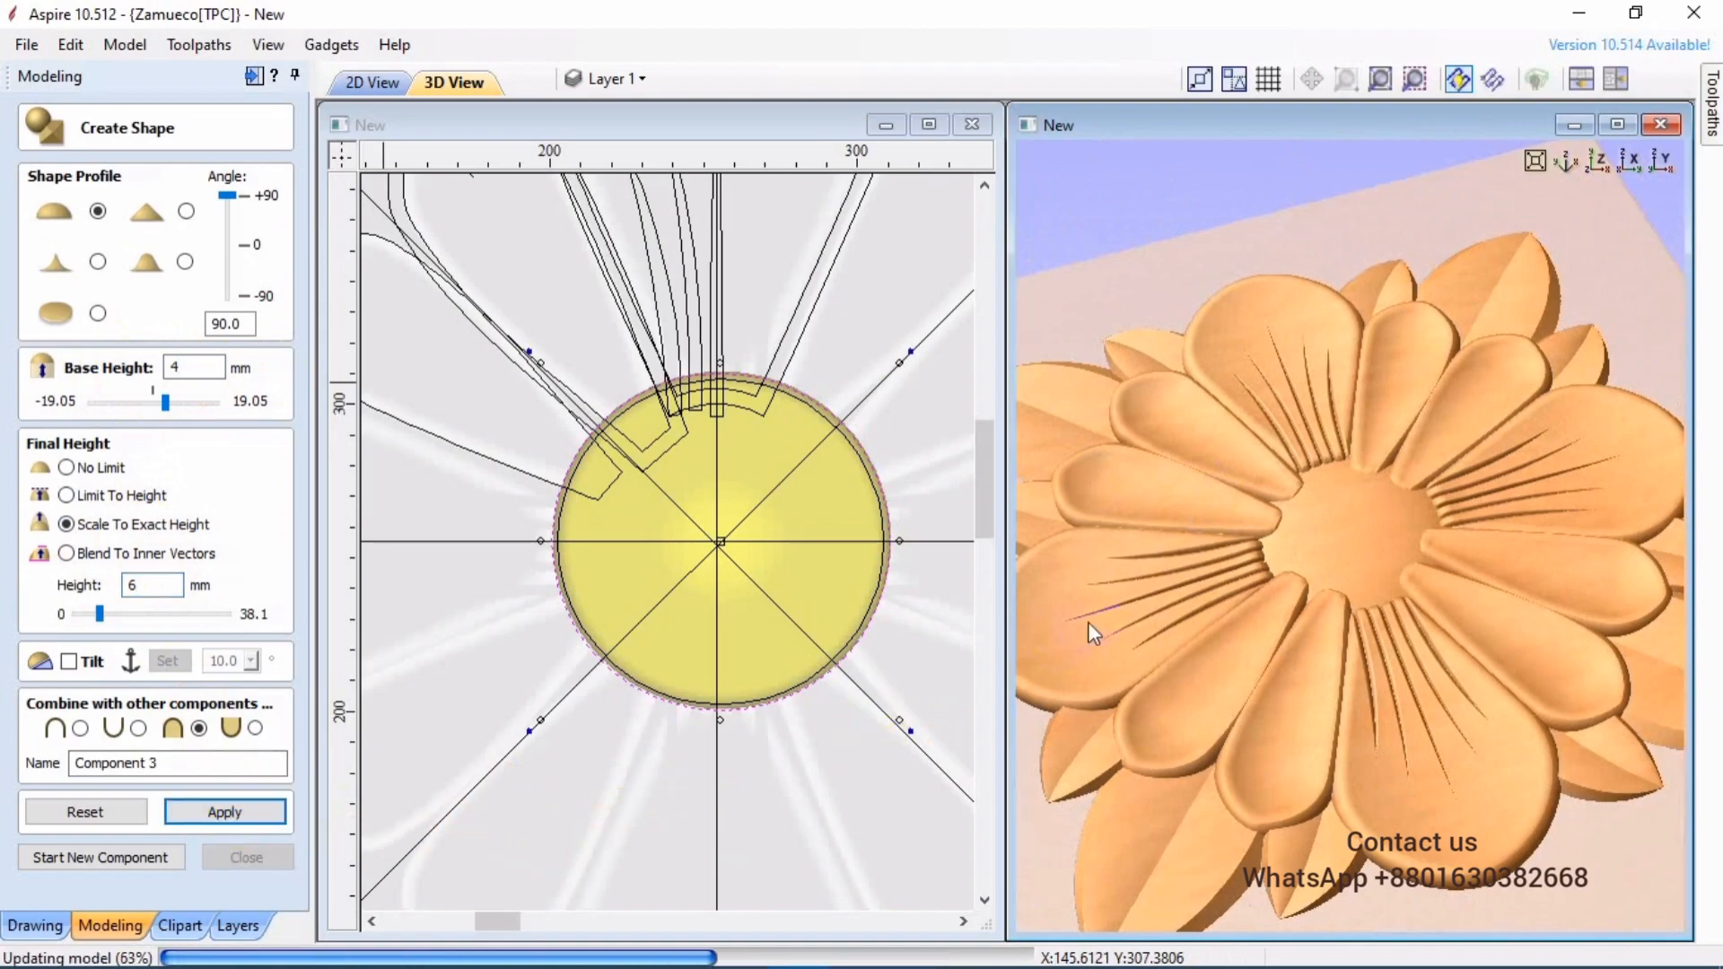
pyautogui.scroll(1, 1338, 576)
pyautogui.moveTo(1337, 575); pyautogui.dragTo(1440, 639)
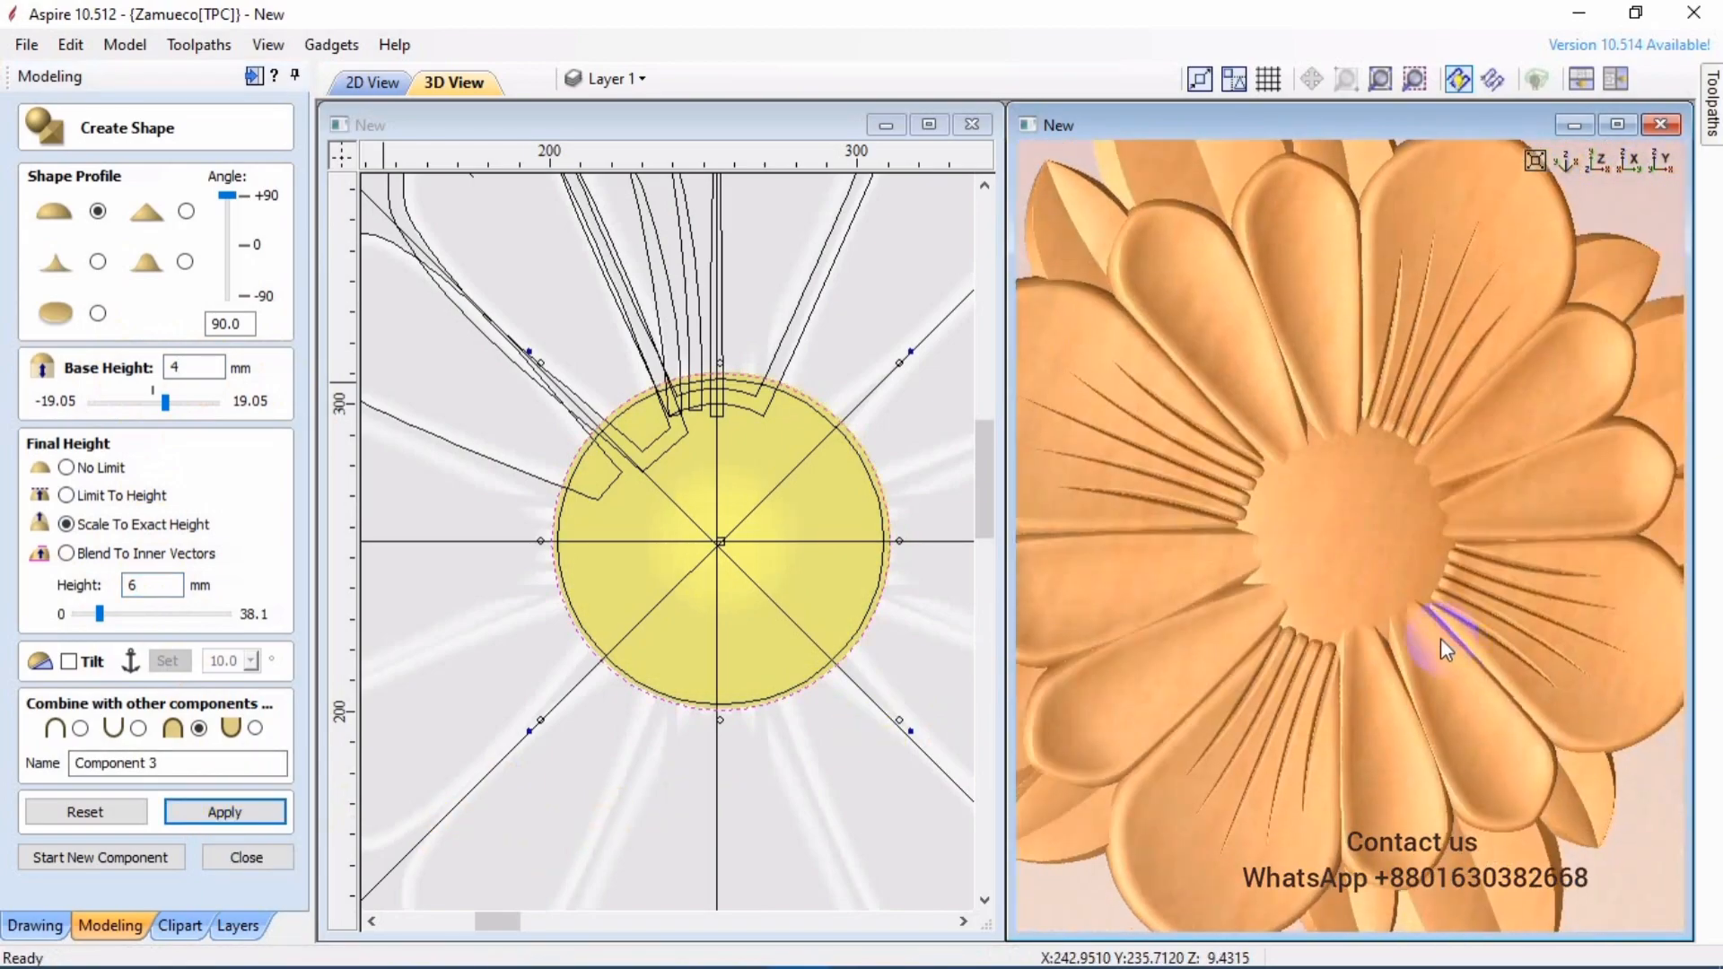
# - Try the centre dome with a 6 mm base and 4 mm height, and with an 8 mm base and 2 mm height
pyautogui.click(171, 718)
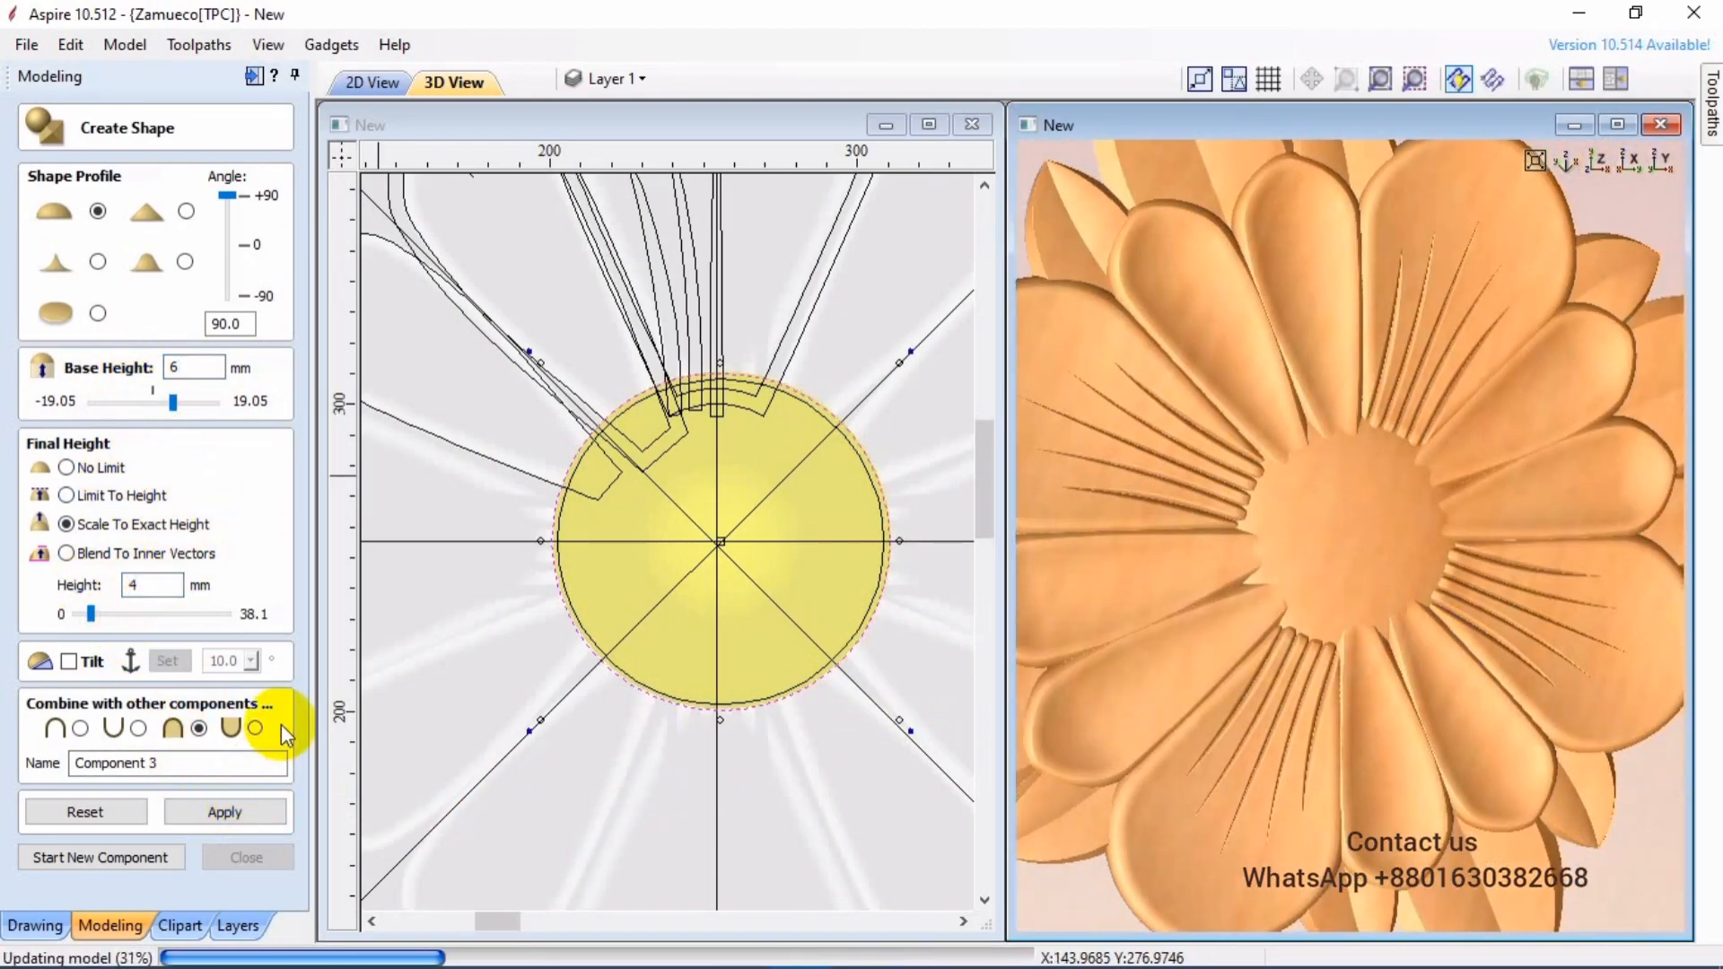
pyautogui.moveTo(1340, 504); pyautogui.dragTo(1373, 527)
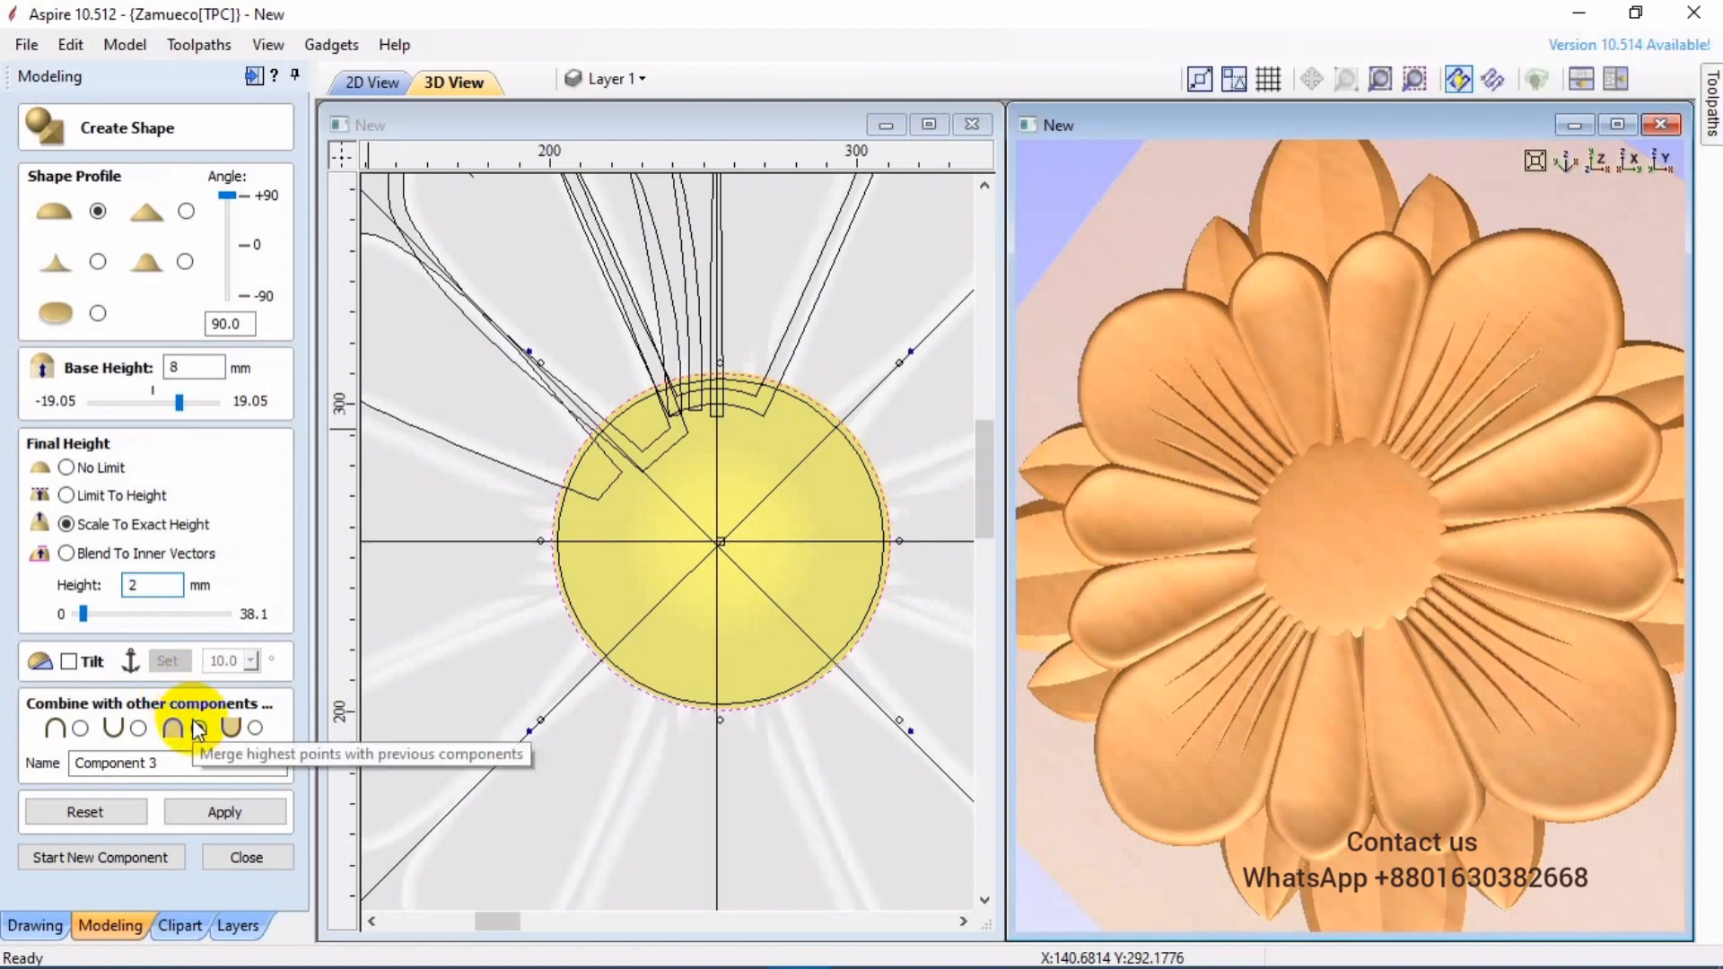
pyautogui.moveTo(1183, 529); pyautogui.dragTo(1399, 297)
# - Set the centre dome to a 7 mm base height and 3 mm exact height, and start a new component
pyautogui.click(115, 613)
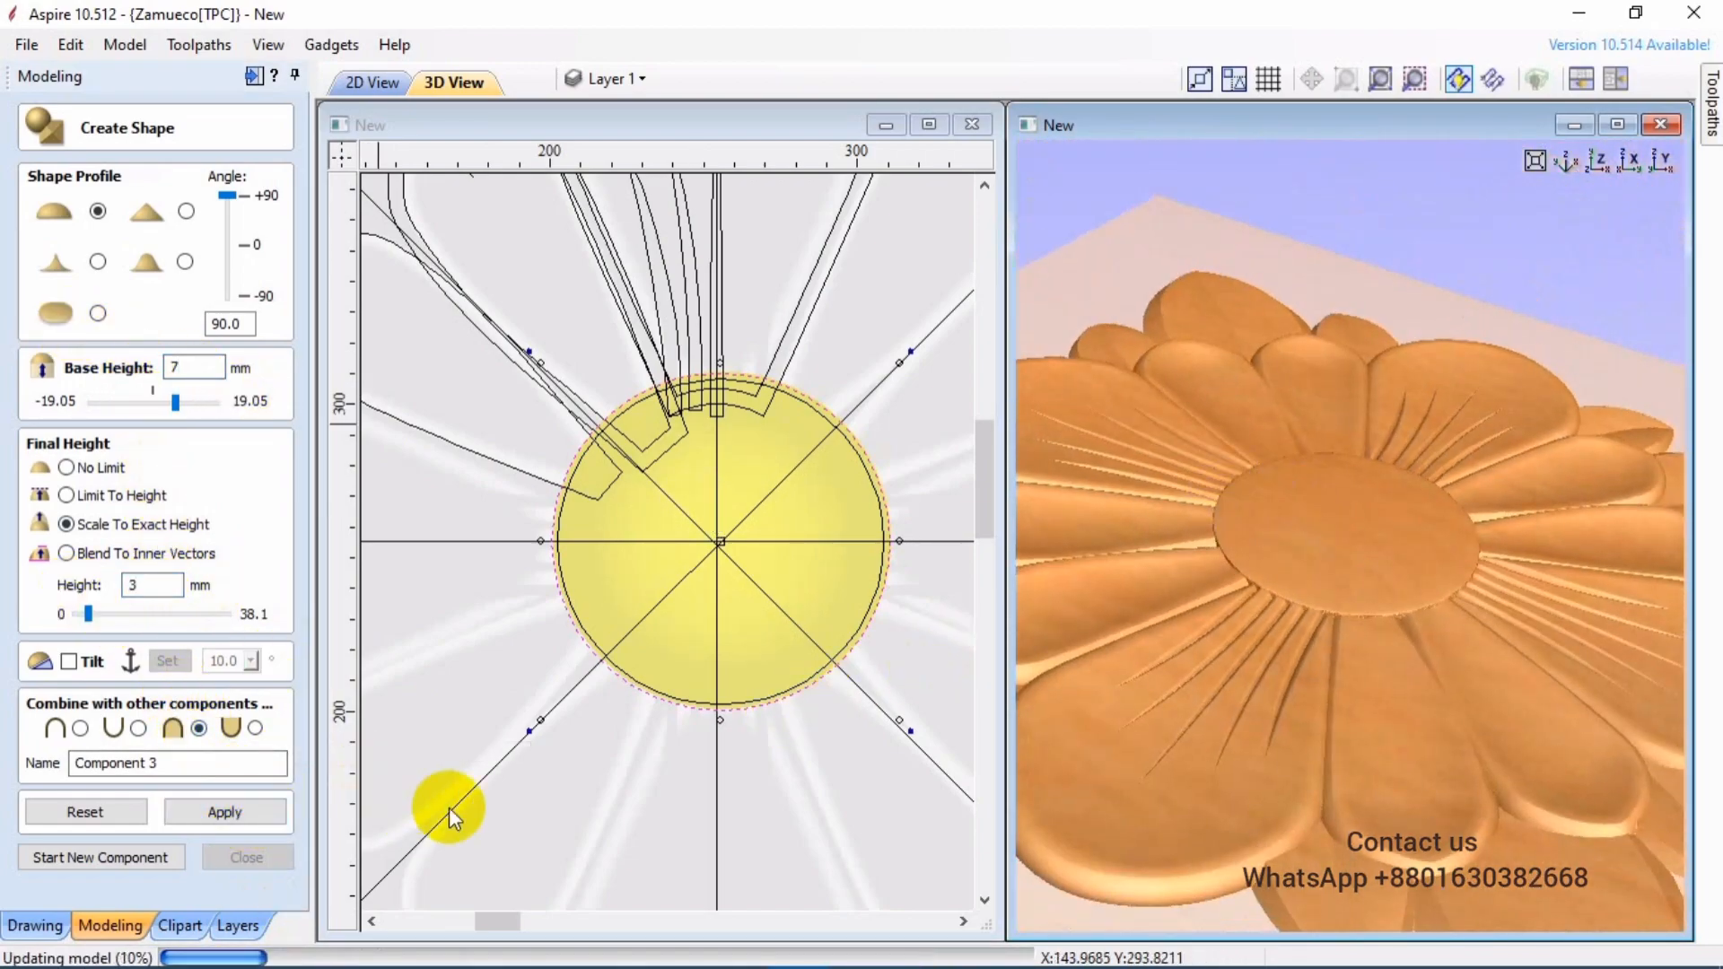
pyautogui.moveTo(1319, 659); pyautogui.dragTo(1274, 529)
pyautogui.click(1615, 125)
pyautogui.moveTo(933, 502); pyautogui.dragTo(864, 716)
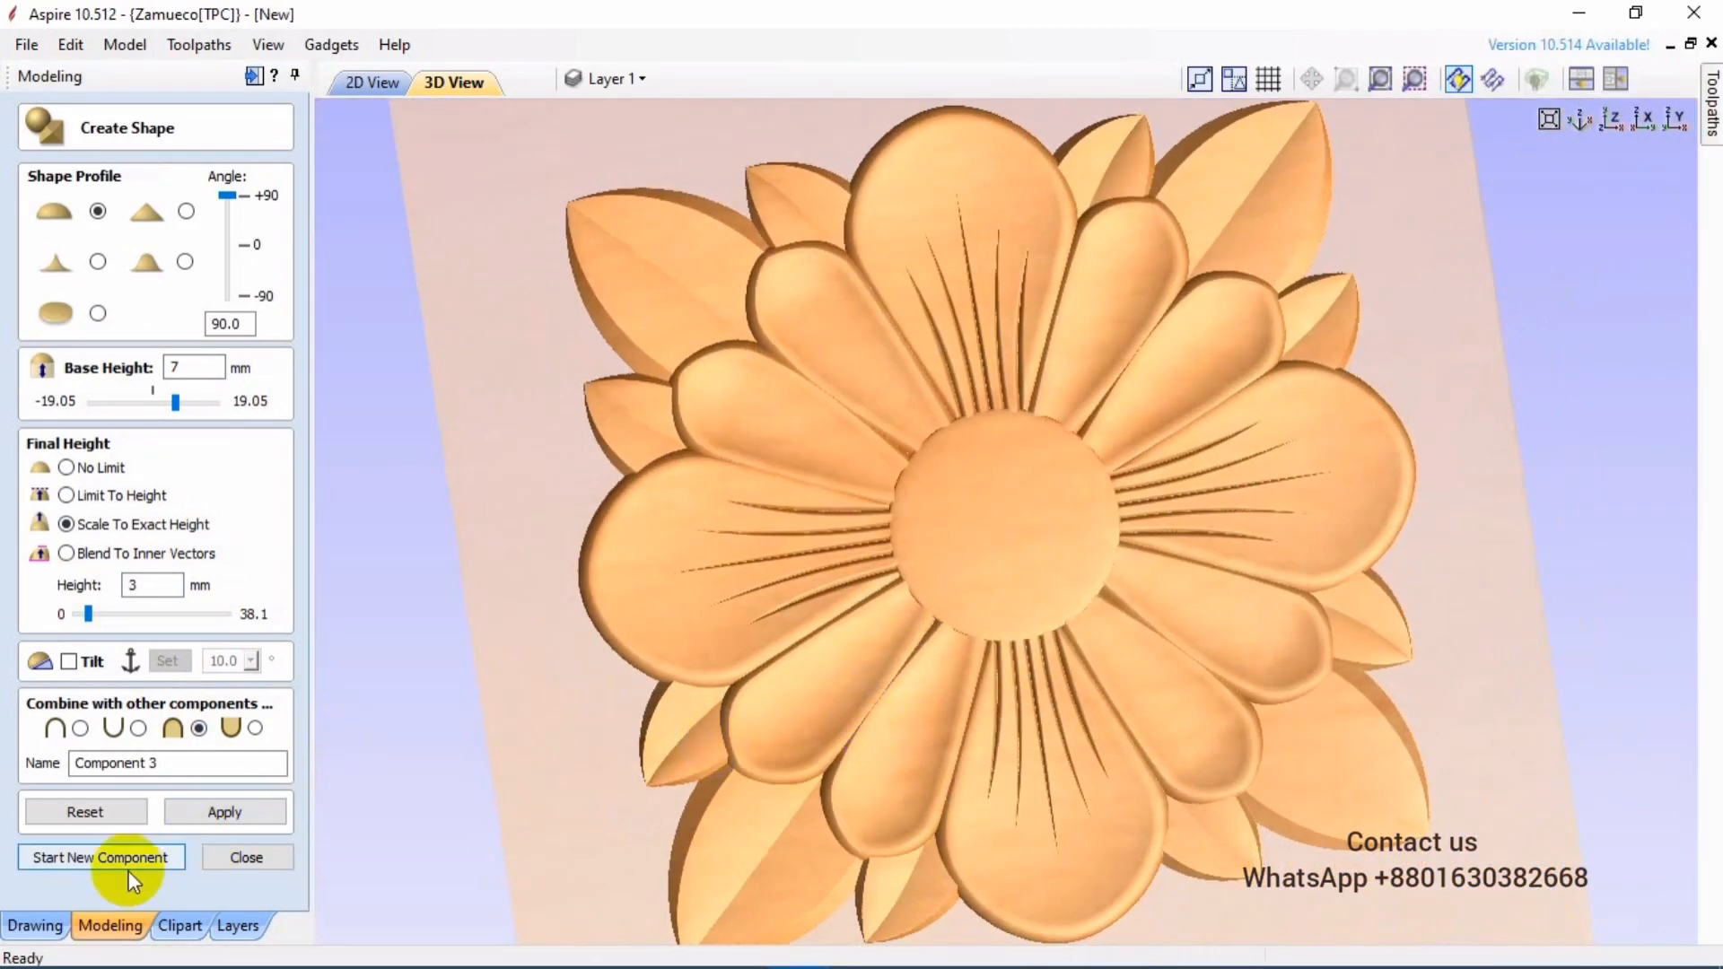
pyautogui.click(126, 858)
# - Examine the complete flower relief in the enlarged 3D view from several angles and distances
pyautogui.moveTo(754, 695); pyautogui.dragTo(1188, 828)
pyautogui.scroll(5, 1031, 561)
pyautogui.moveTo(714, 562); pyautogui.dragTo(691, 350)
pyautogui.scroll(-5, 1167, 589)
pyautogui.scroll(5, 1166, 588)
pyautogui.scroll(-5, 1238, 641)
pyautogui.scroll(3, 1488, 538)
pyautogui.scroll(-2, 924, 718)
pyautogui.scroll(3, 1062, 597)
pyautogui.click(241, 865)
pyautogui.click(267, 47)
pyautogui.click(357, 384)
pyautogui.scroll(-3, 861, 539)
pyautogui.moveTo(861, 538); pyautogui.dragTo(917, 816)
pyautogui.scroll(-3, 983, 519)
pyautogui.moveTo(982, 519); pyautogui.dragTo(1119, 557)
pyautogui.scroll(4, 1388, 353)
pyautogui.scroll(-1, 934, 658)
pyautogui.scroll(4, 934, 658)
# - Move the reference bitmap out beside the modelled flower and show the 2D and 3D views side by side
pyautogui.click(372, 82)
pyautogui.scroll(-5, 951, 497)
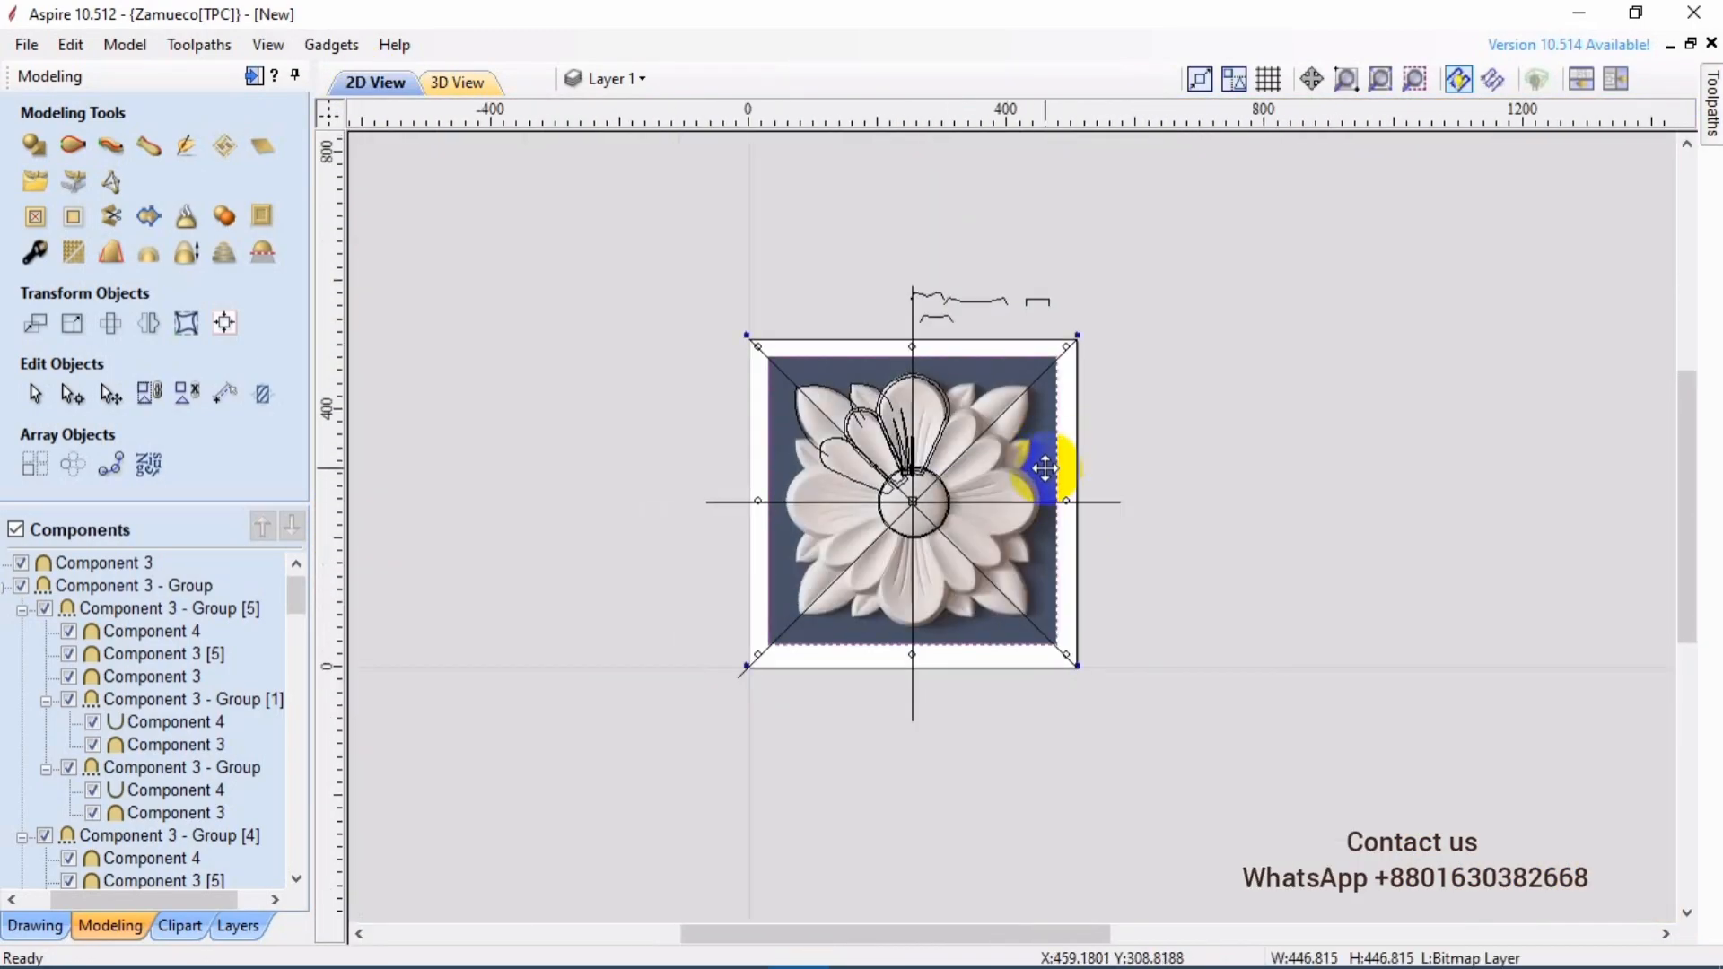
pyautogui.moveTo(1041, 466); pyautogui.dragTo(742, 461)
pyautogui.press('F4')
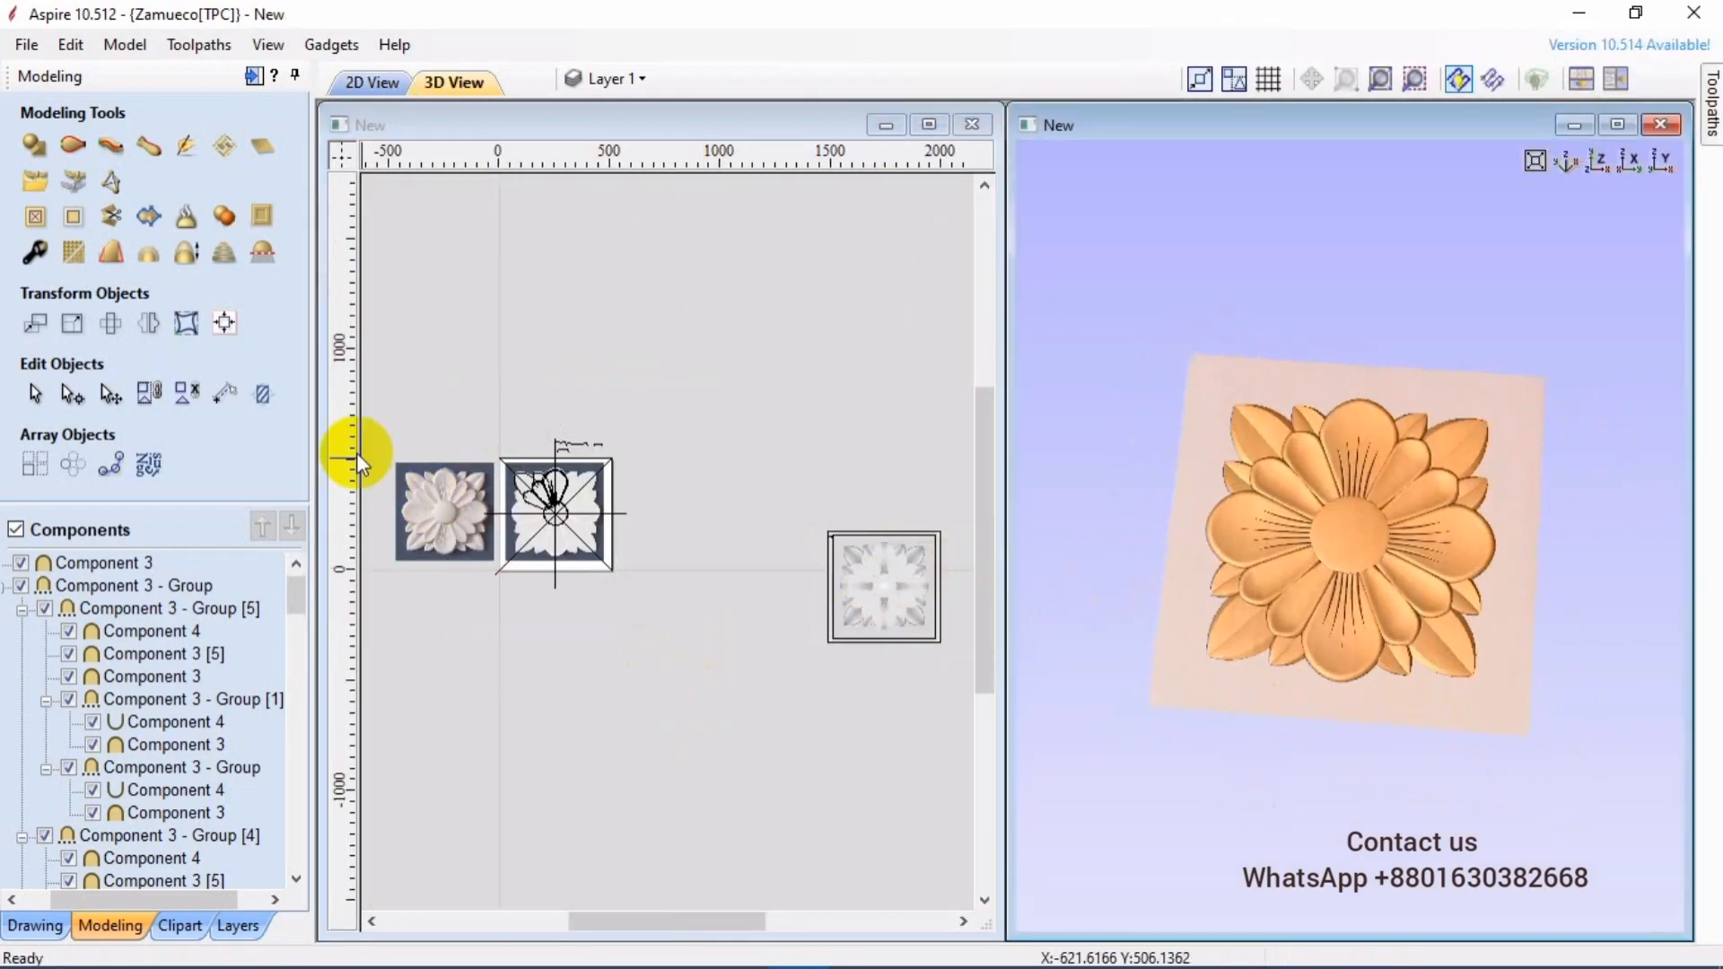
# - Compare the model with the reference photo and set the centre dome's shape height to 15 mm
pyautogui.scroll(3, 541, 573)
pyautogui.scroll(3, 1115, 584)
pyautogui.scroll(3, 472, 471)
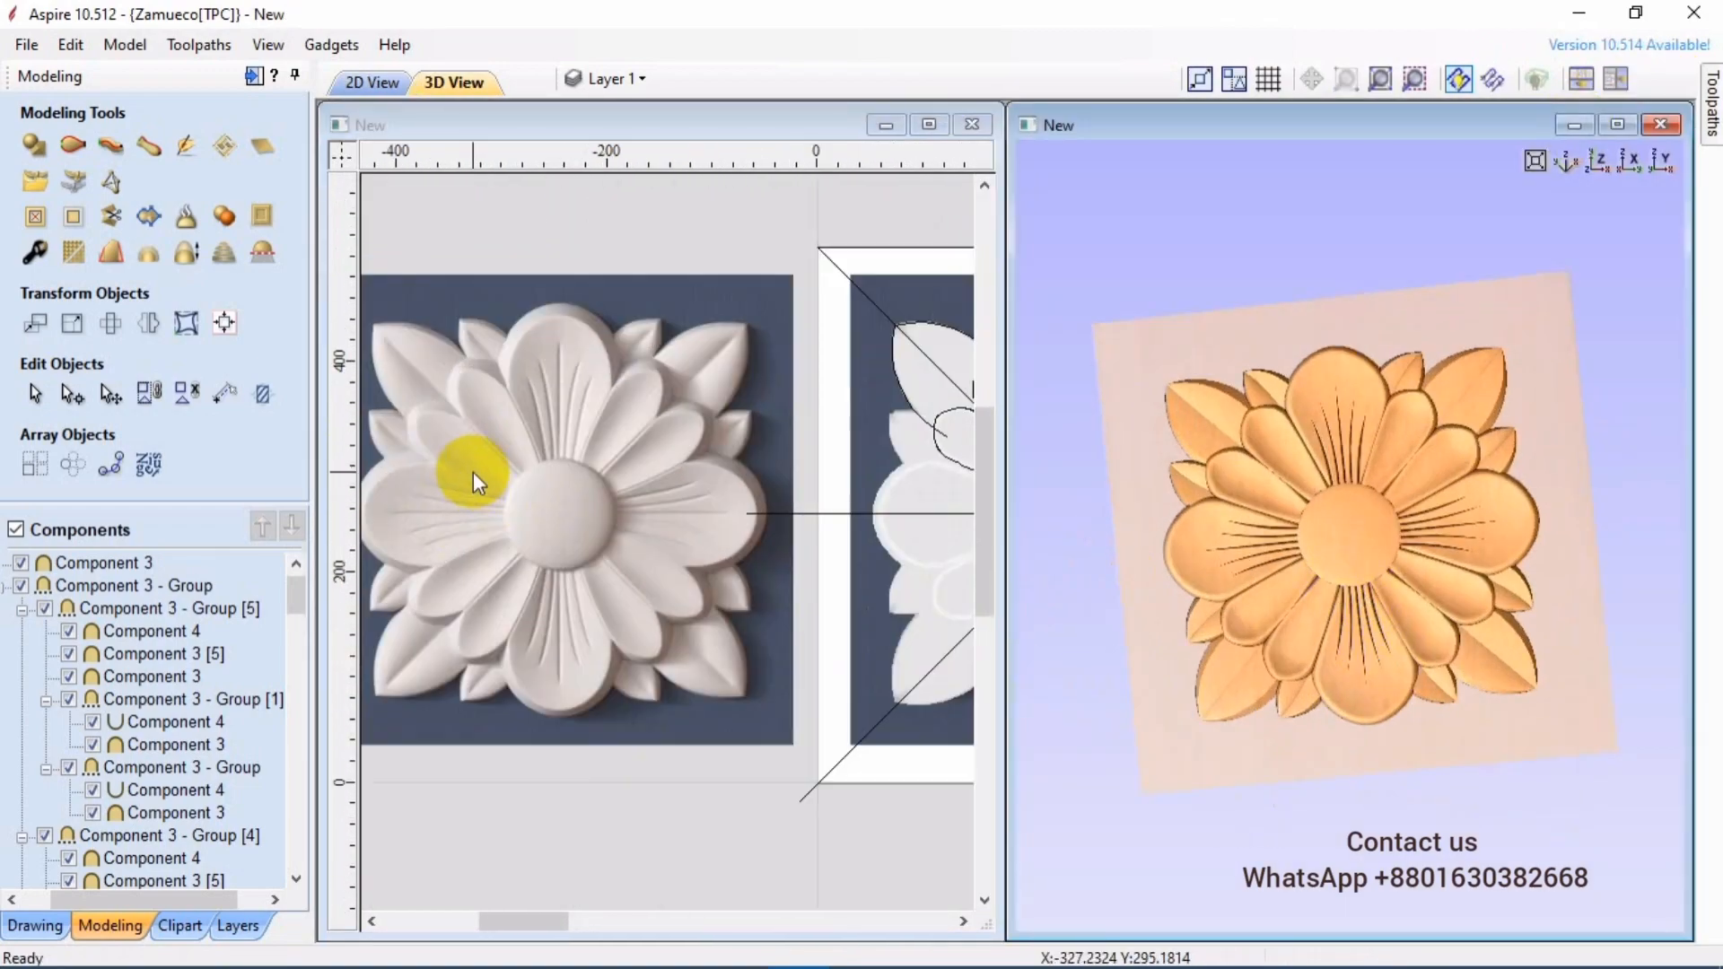
pyautogui.scroll(-1, 654, 469)
pyautogui.scroll(-3, 1208, 548)
pyautogui.scroll(2, 877, 557)
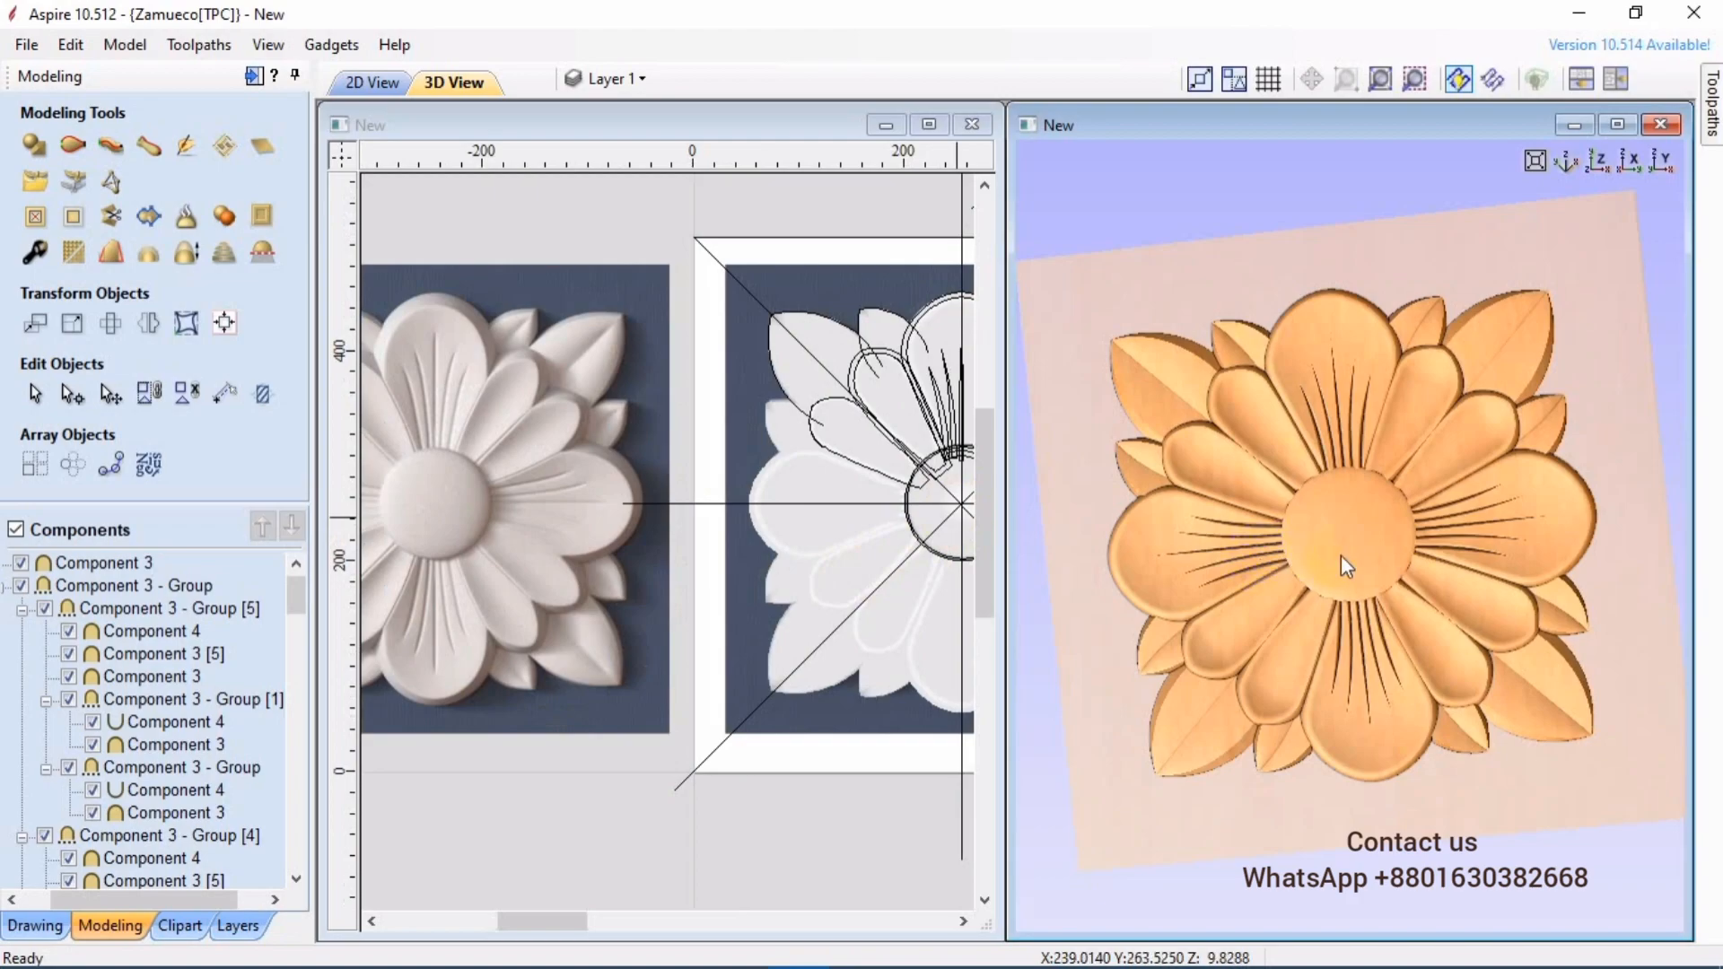
pyautogui.click(1338, 565)
pyautogui.click(34, 251)
pyautogui.click(190, 296)
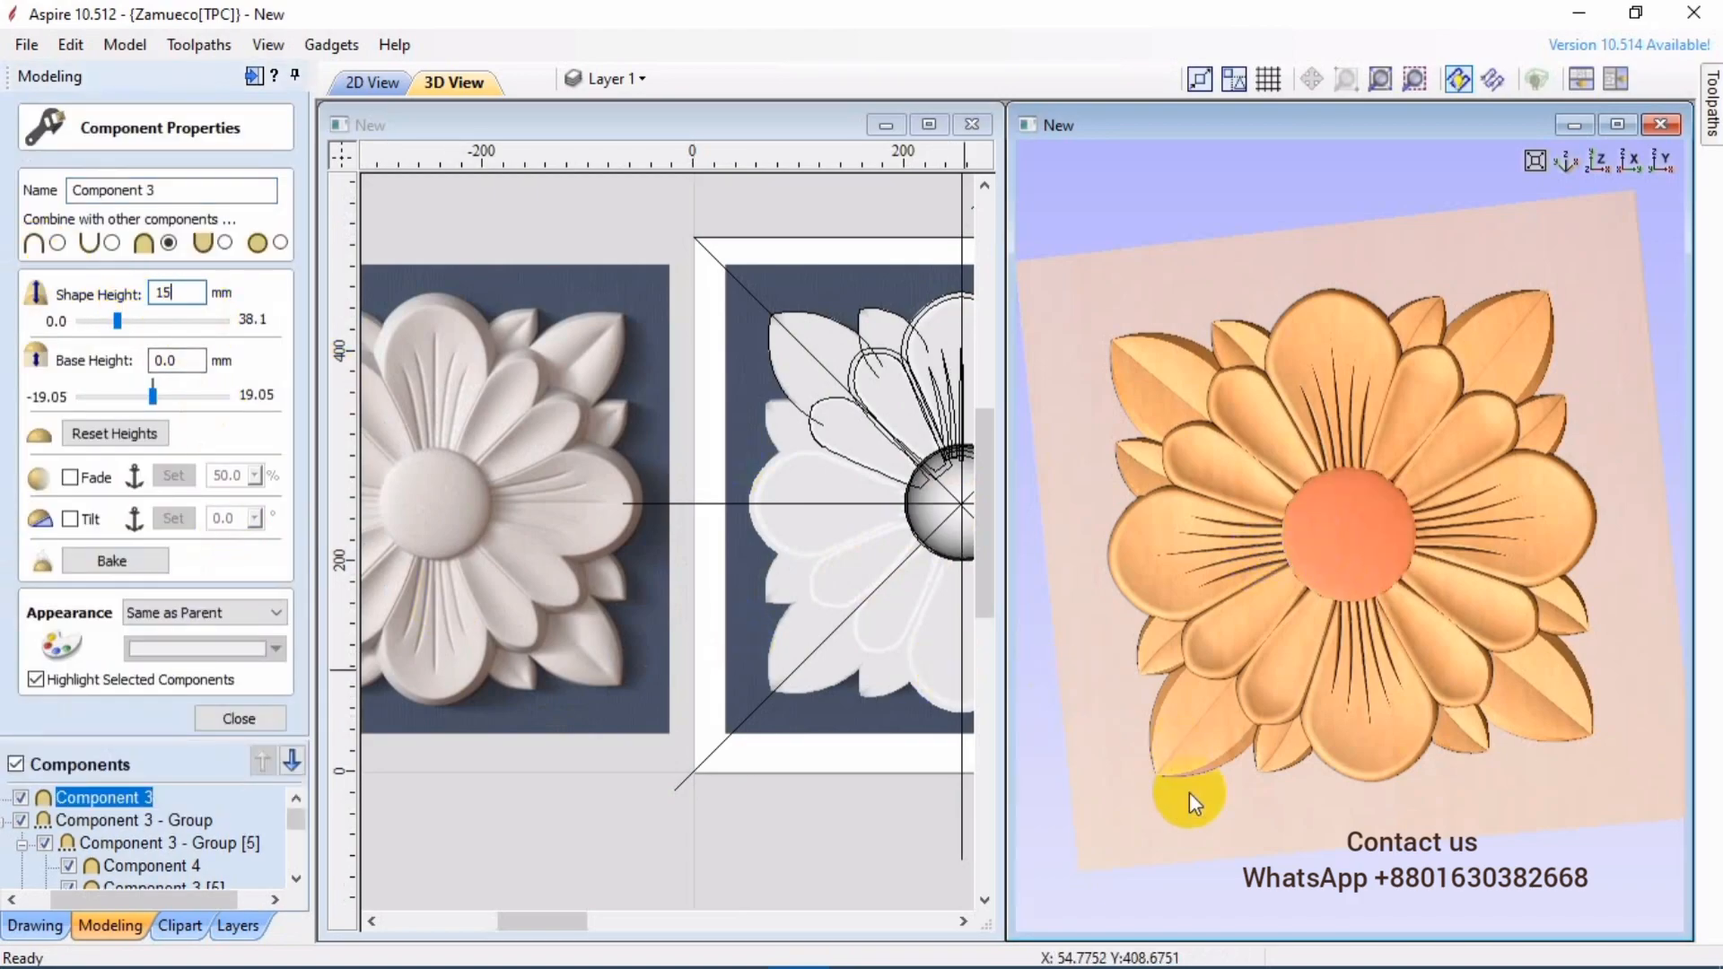
pyautogui.scroll(3, 1335, 599)
pyautogui.click(180, 291)
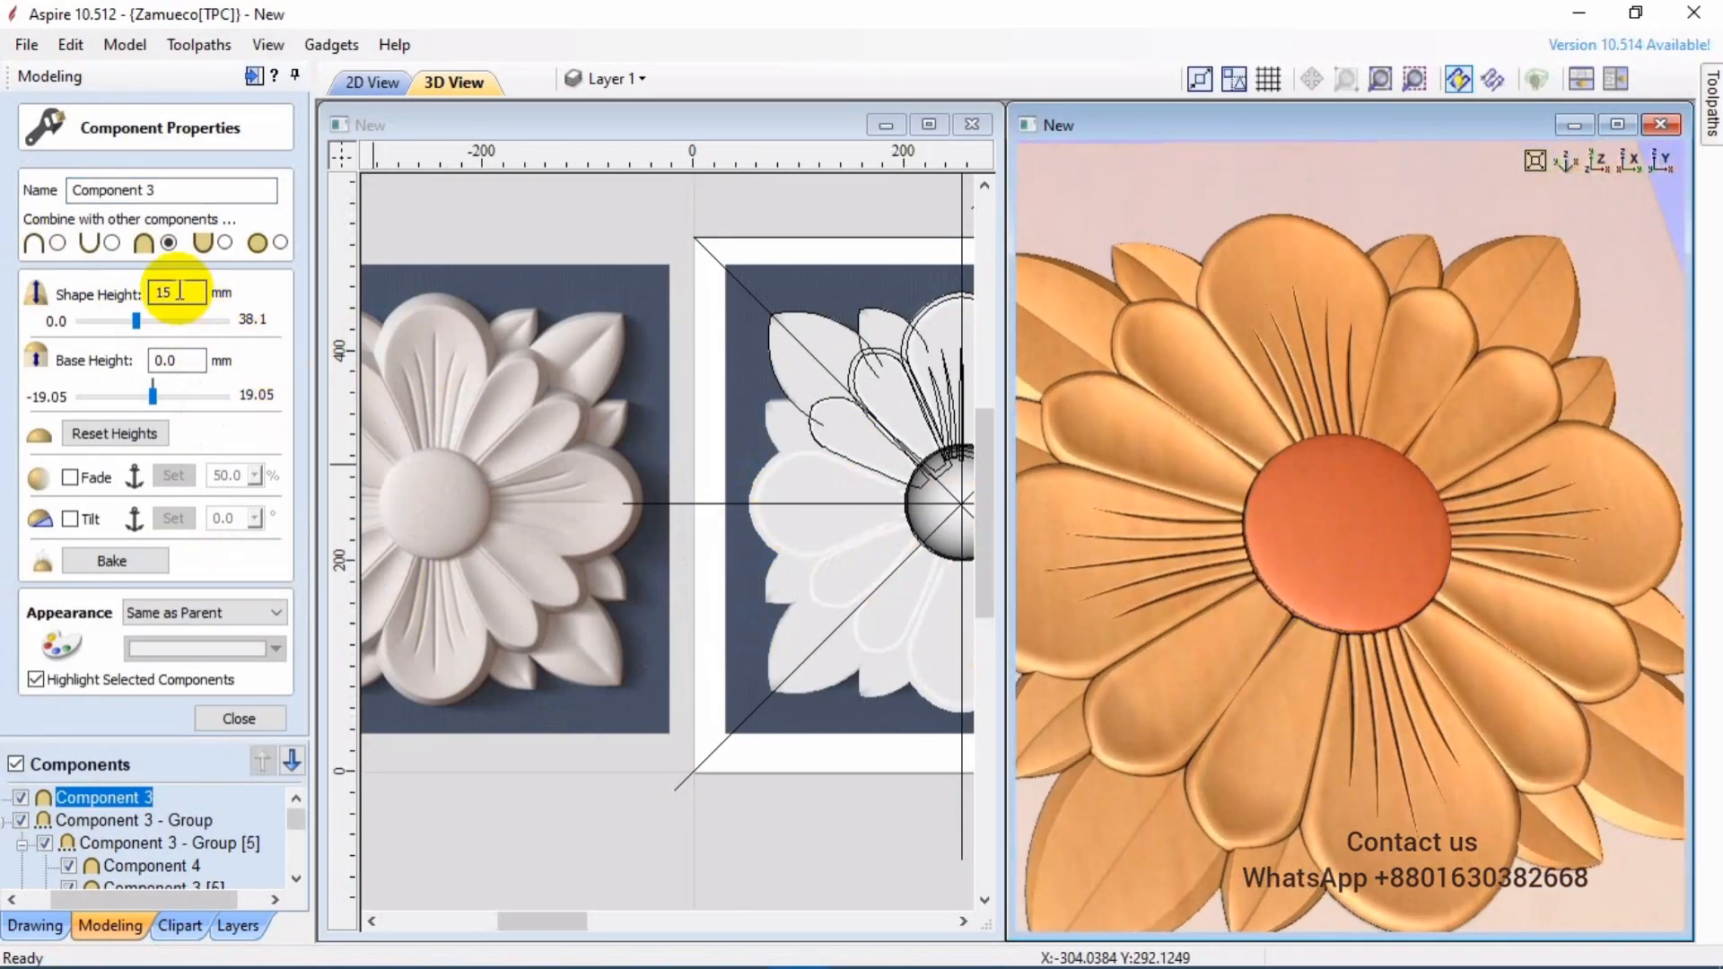
pyautogui.click(252, 717)
# - Delete the centre dome and rebuild it from the centre circle with a 4 mm base height and 10 mm exact height
pyautogui.click(919, 494)
pyautogui.press('Delete')
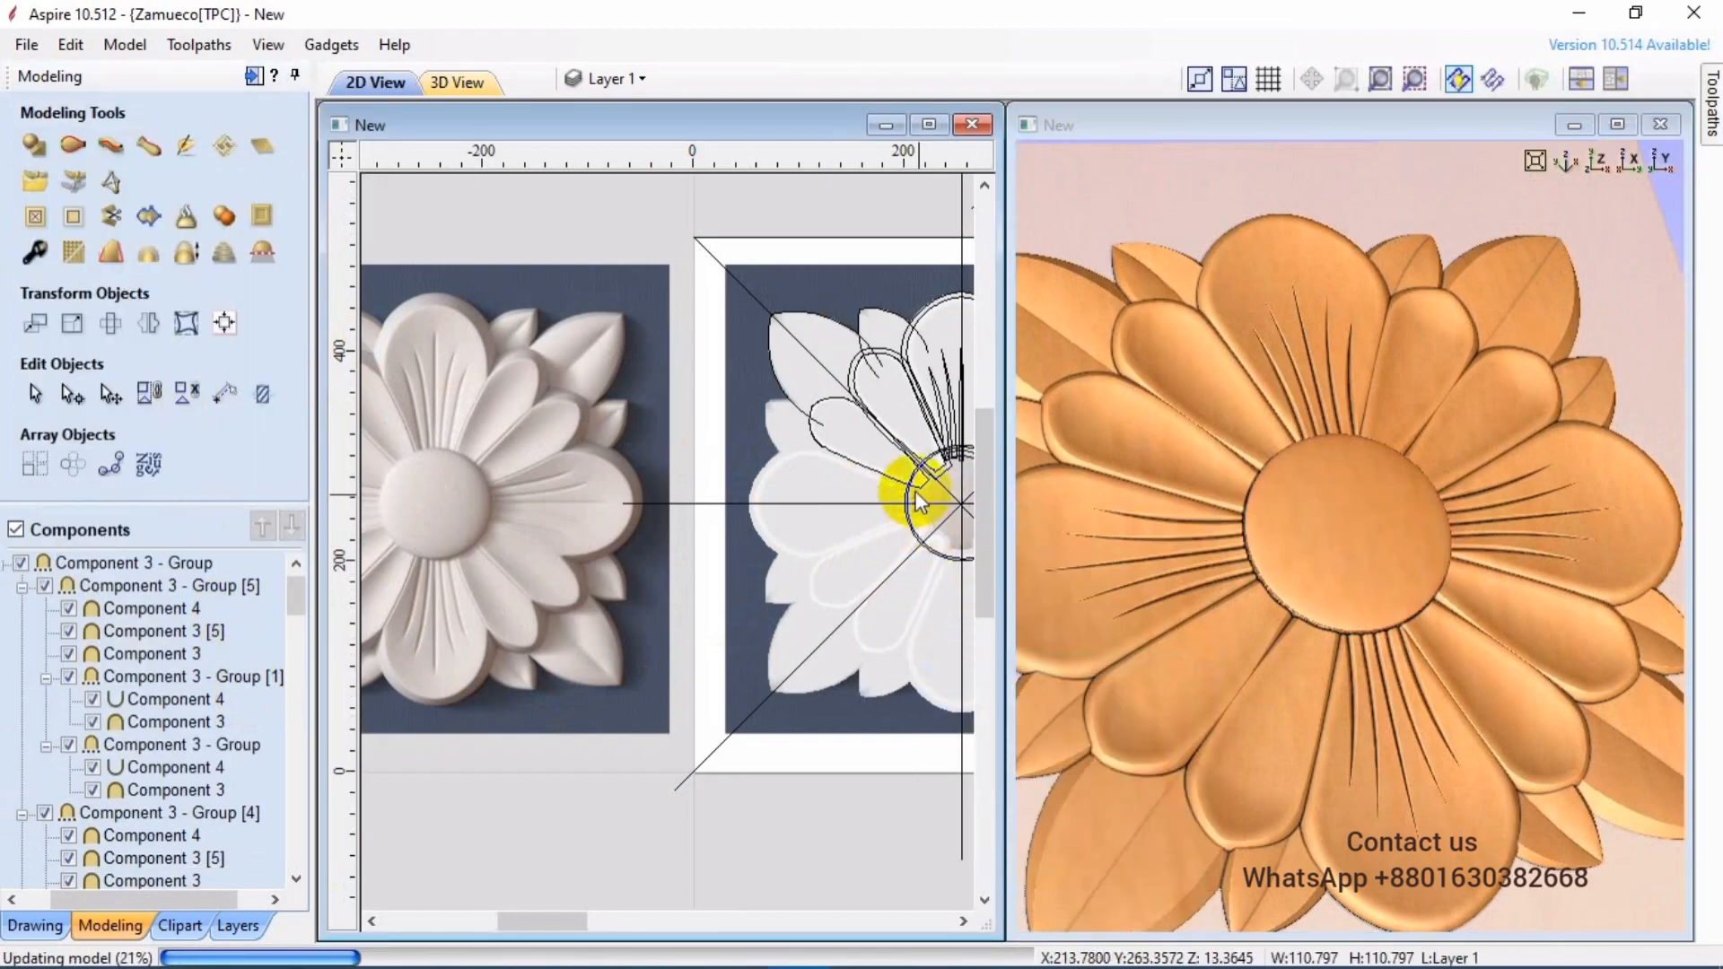
pyautogui.scroll(2, 902, 497)
pyautogui.click(908, 498)
pyautogui.scroll(3, 813, 508)
pyautogui.click(34, 144)
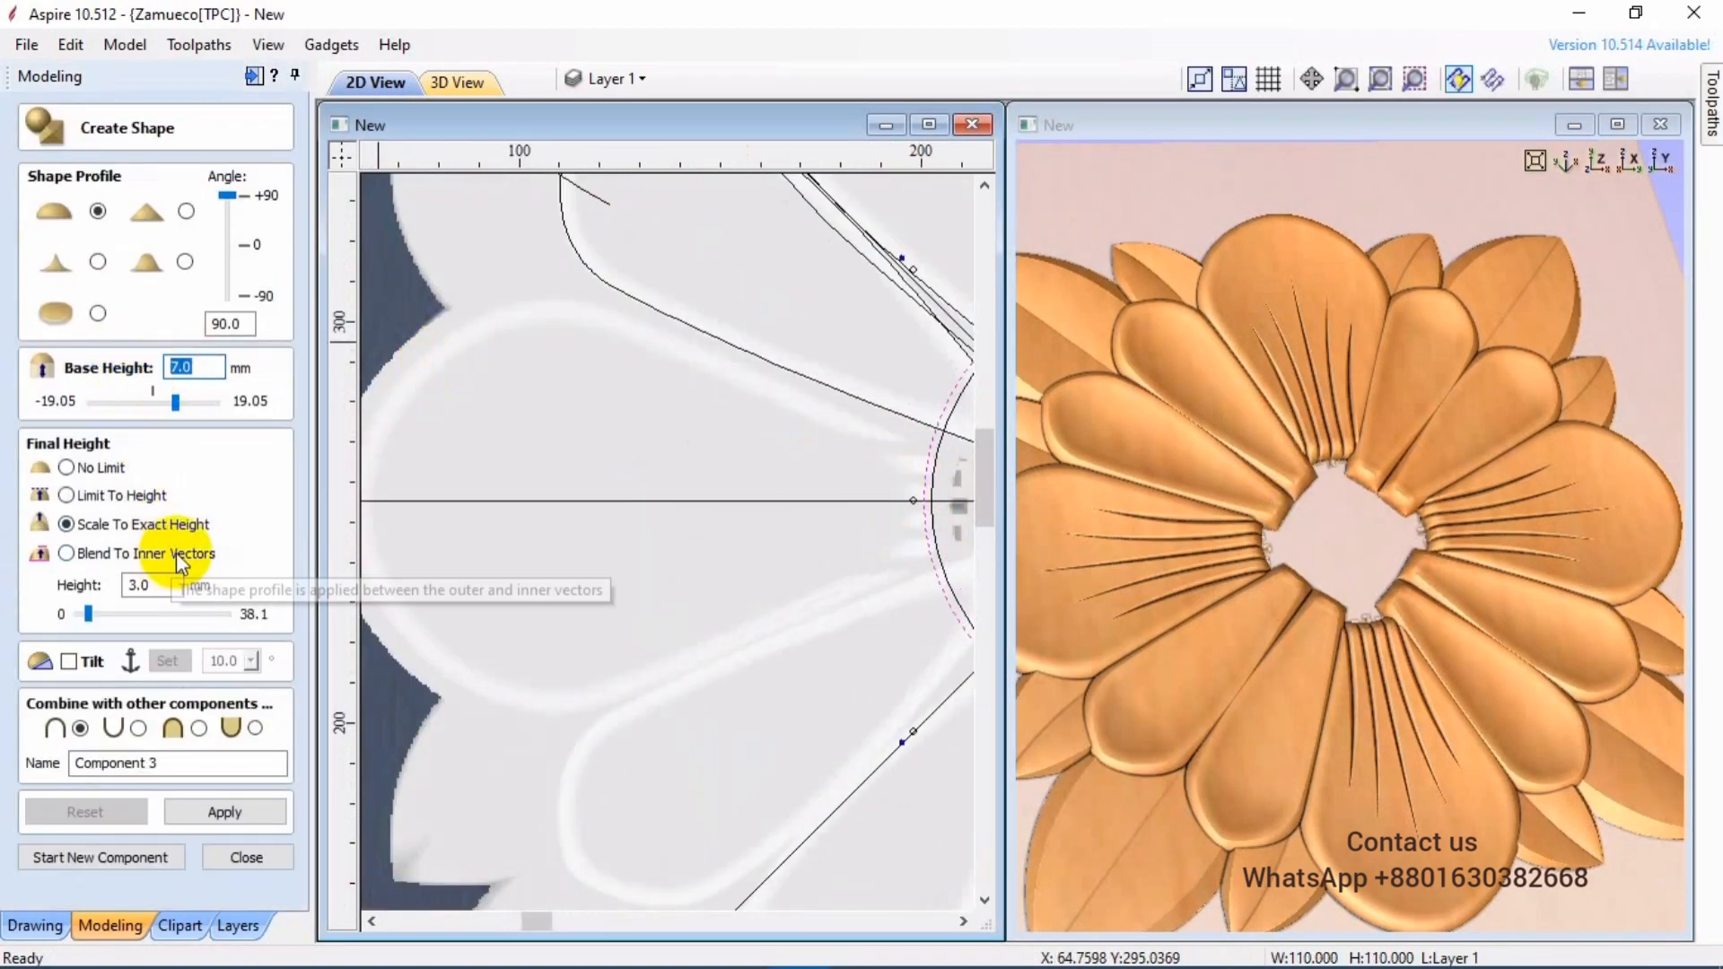
pyautogui.press('Return')
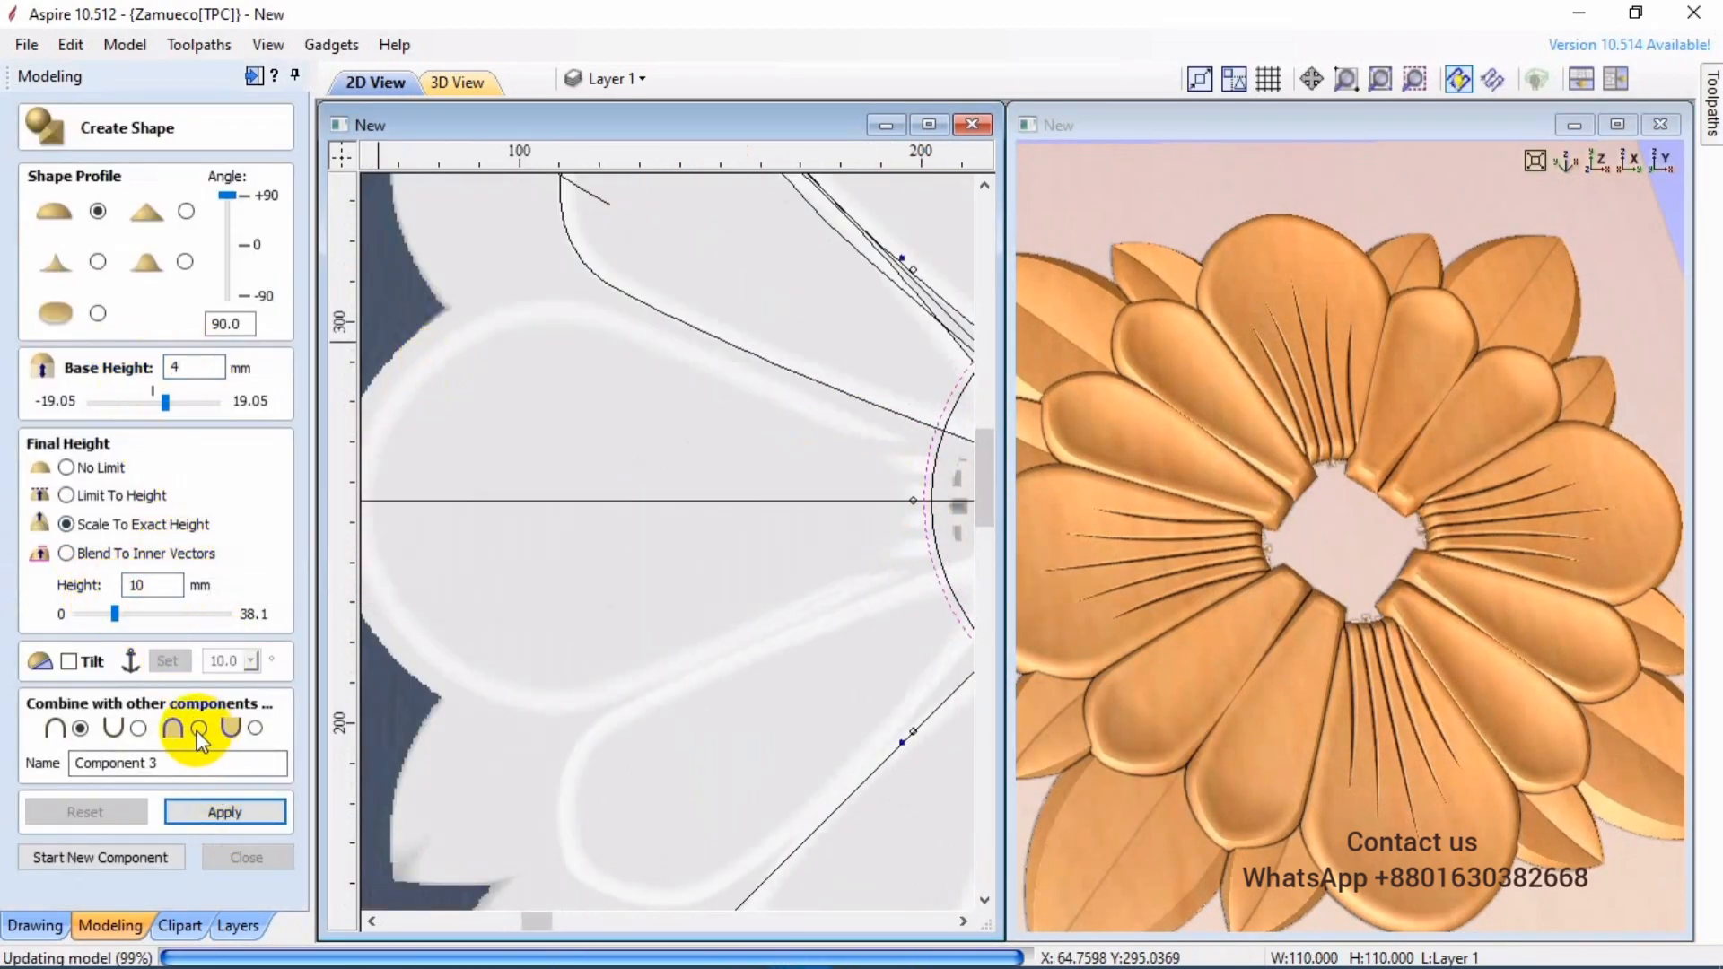
# - Set the centre dome to merge with the other components and scale it to an exact height of 12 mm
pyautogui.click(198, 728)
pyautogui.moveTo(1297, 658); pyautogui.dragTo(1355, 596)
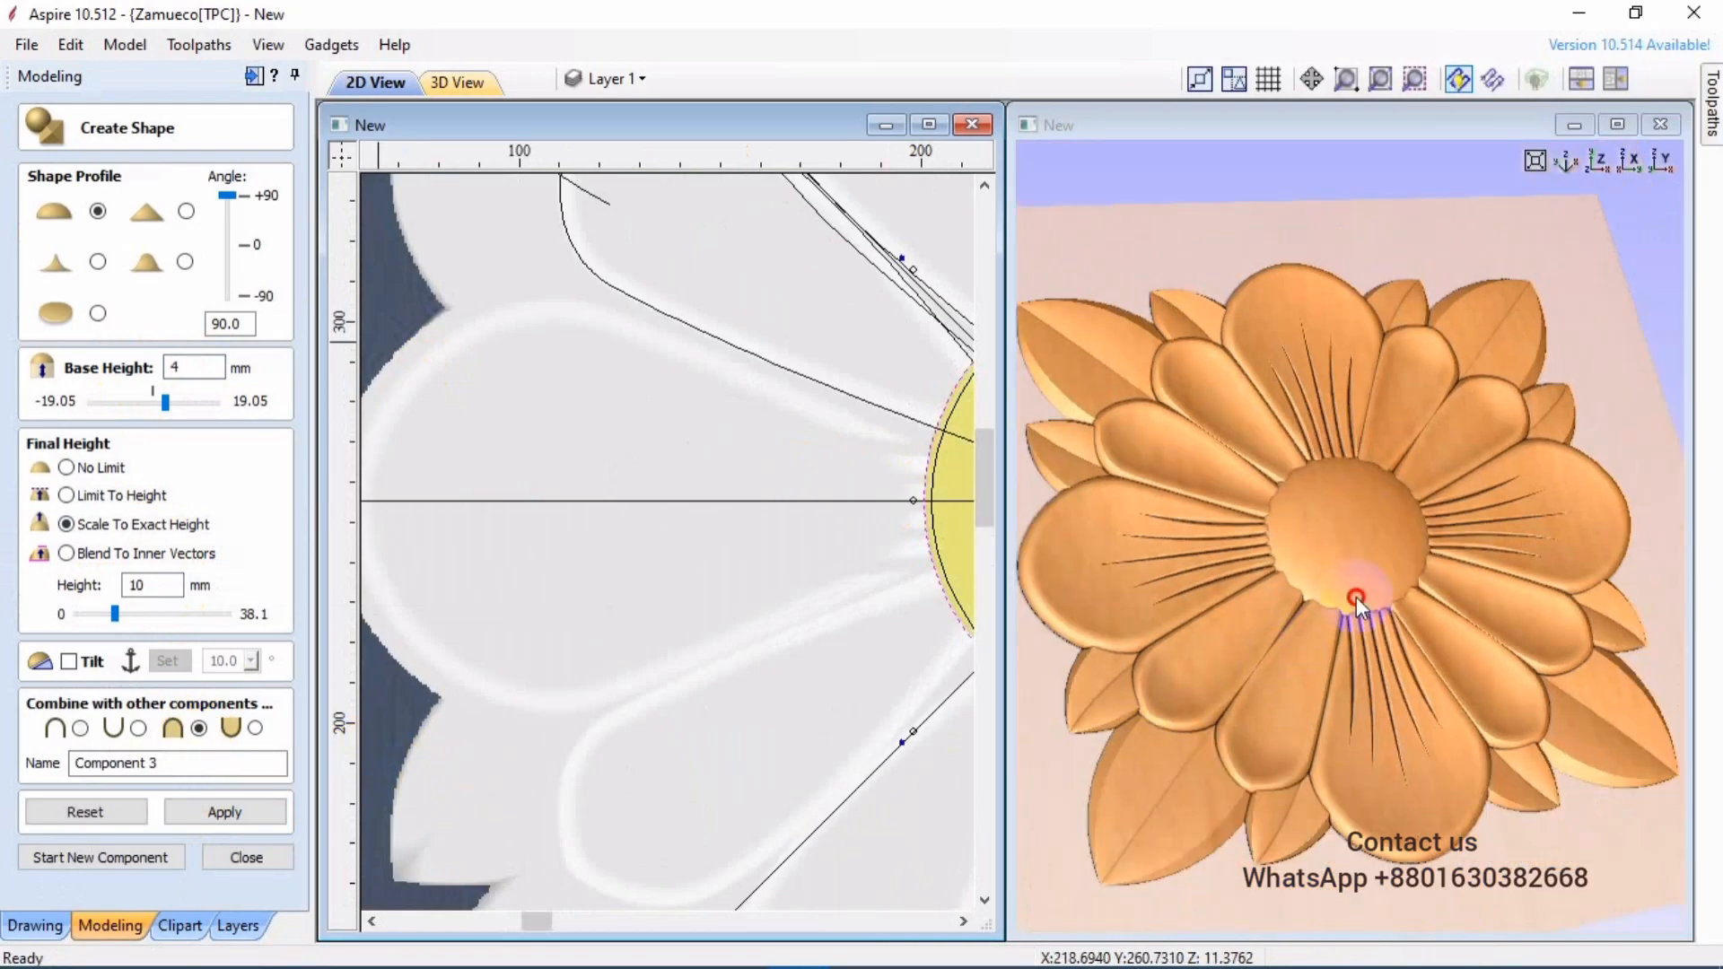
pyautogui.scroll(3, 1355, 596)
pyautogui.click(216, 800)
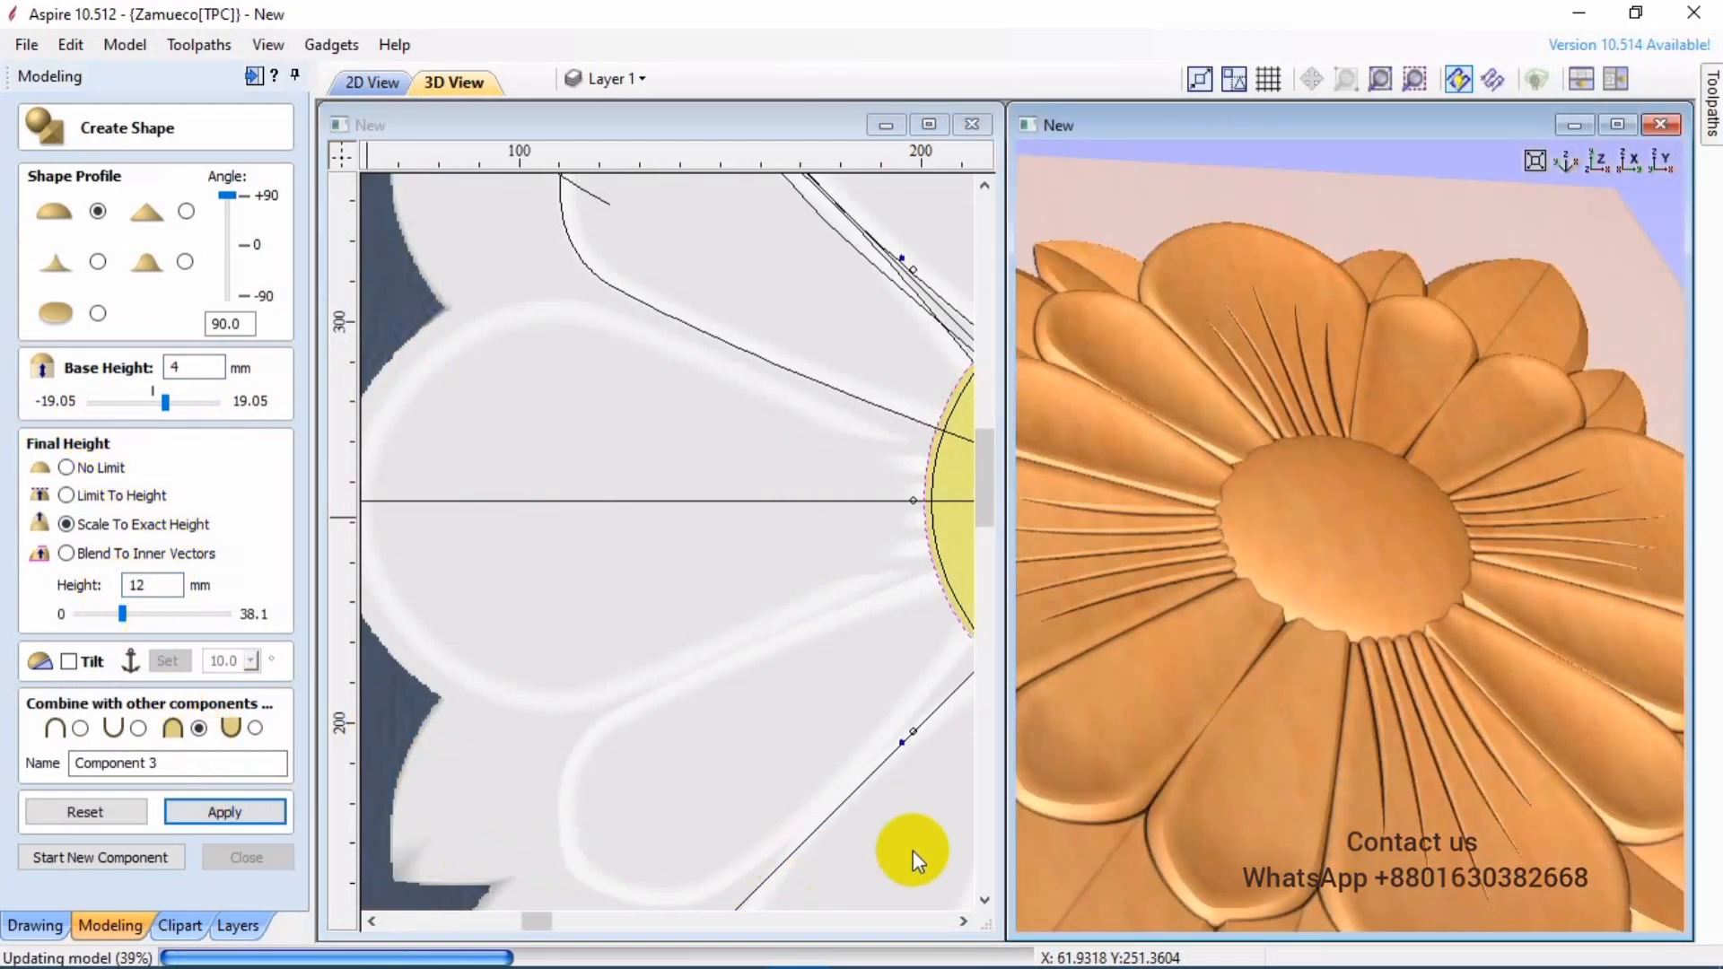
pyautogui.scroll(-3, 1399, 673)
pyautogui.moveTo(1319, 646); pyautogui.dragTo(1191, 332)
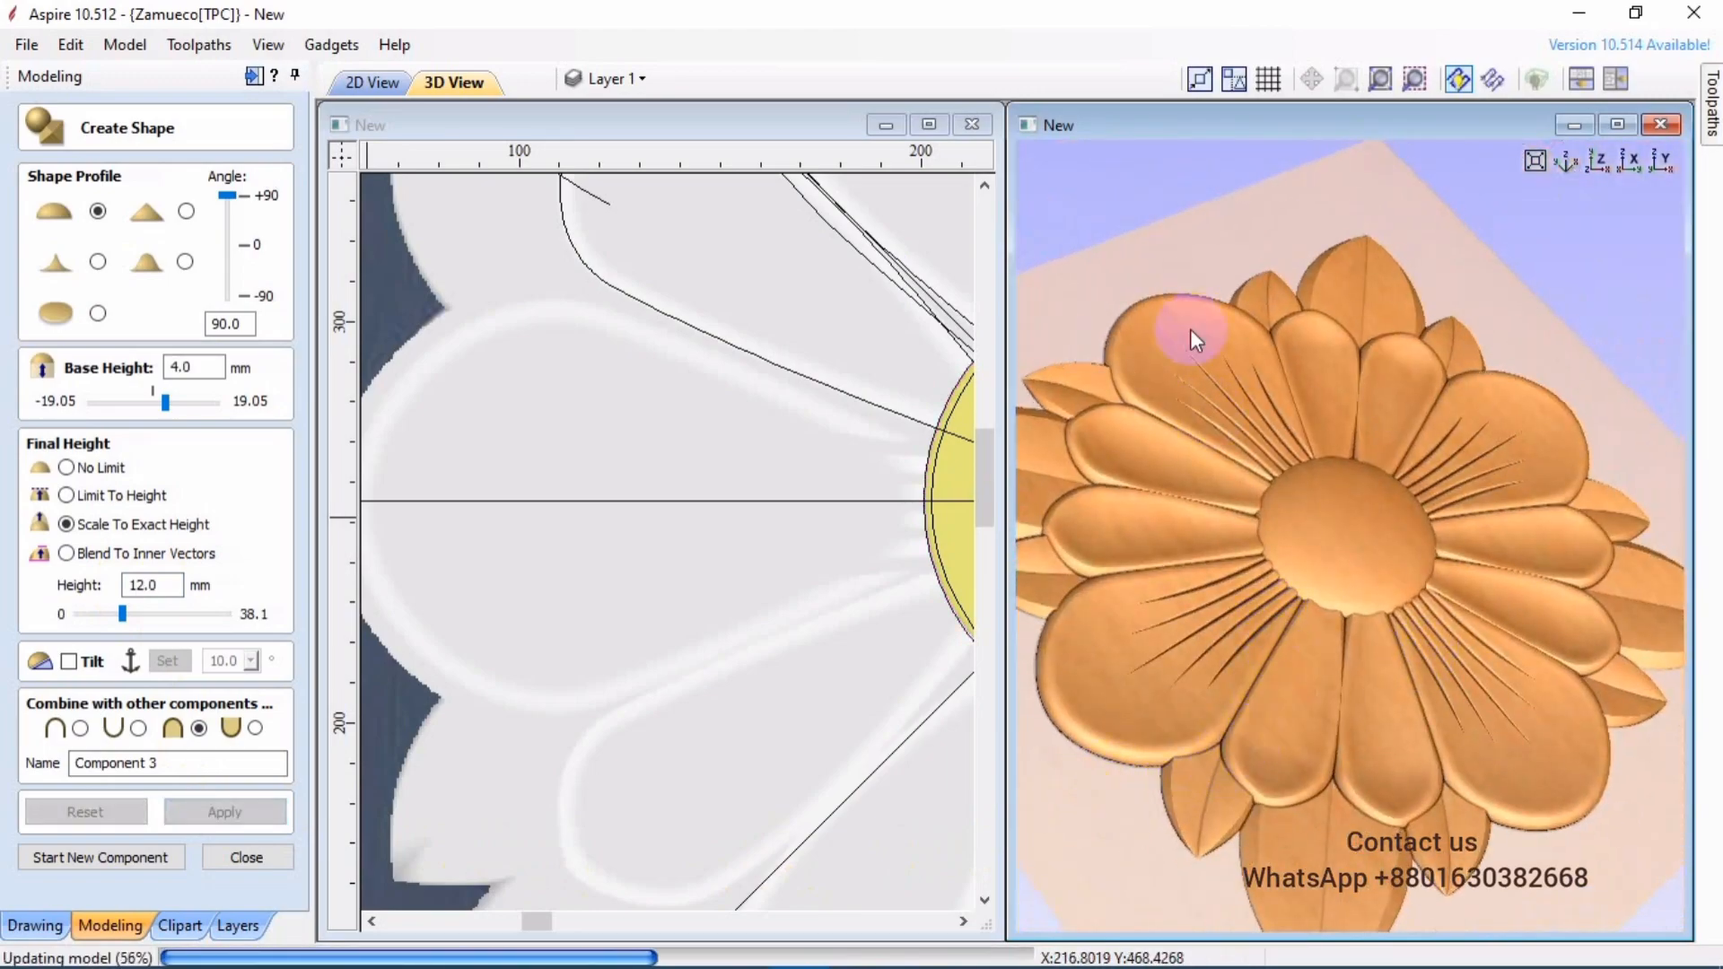
# - Rebuild the merged dome from the centre circle with a 4 mm base and 12 mm exact height, and start a new component
pyautogui.click(945, 542)
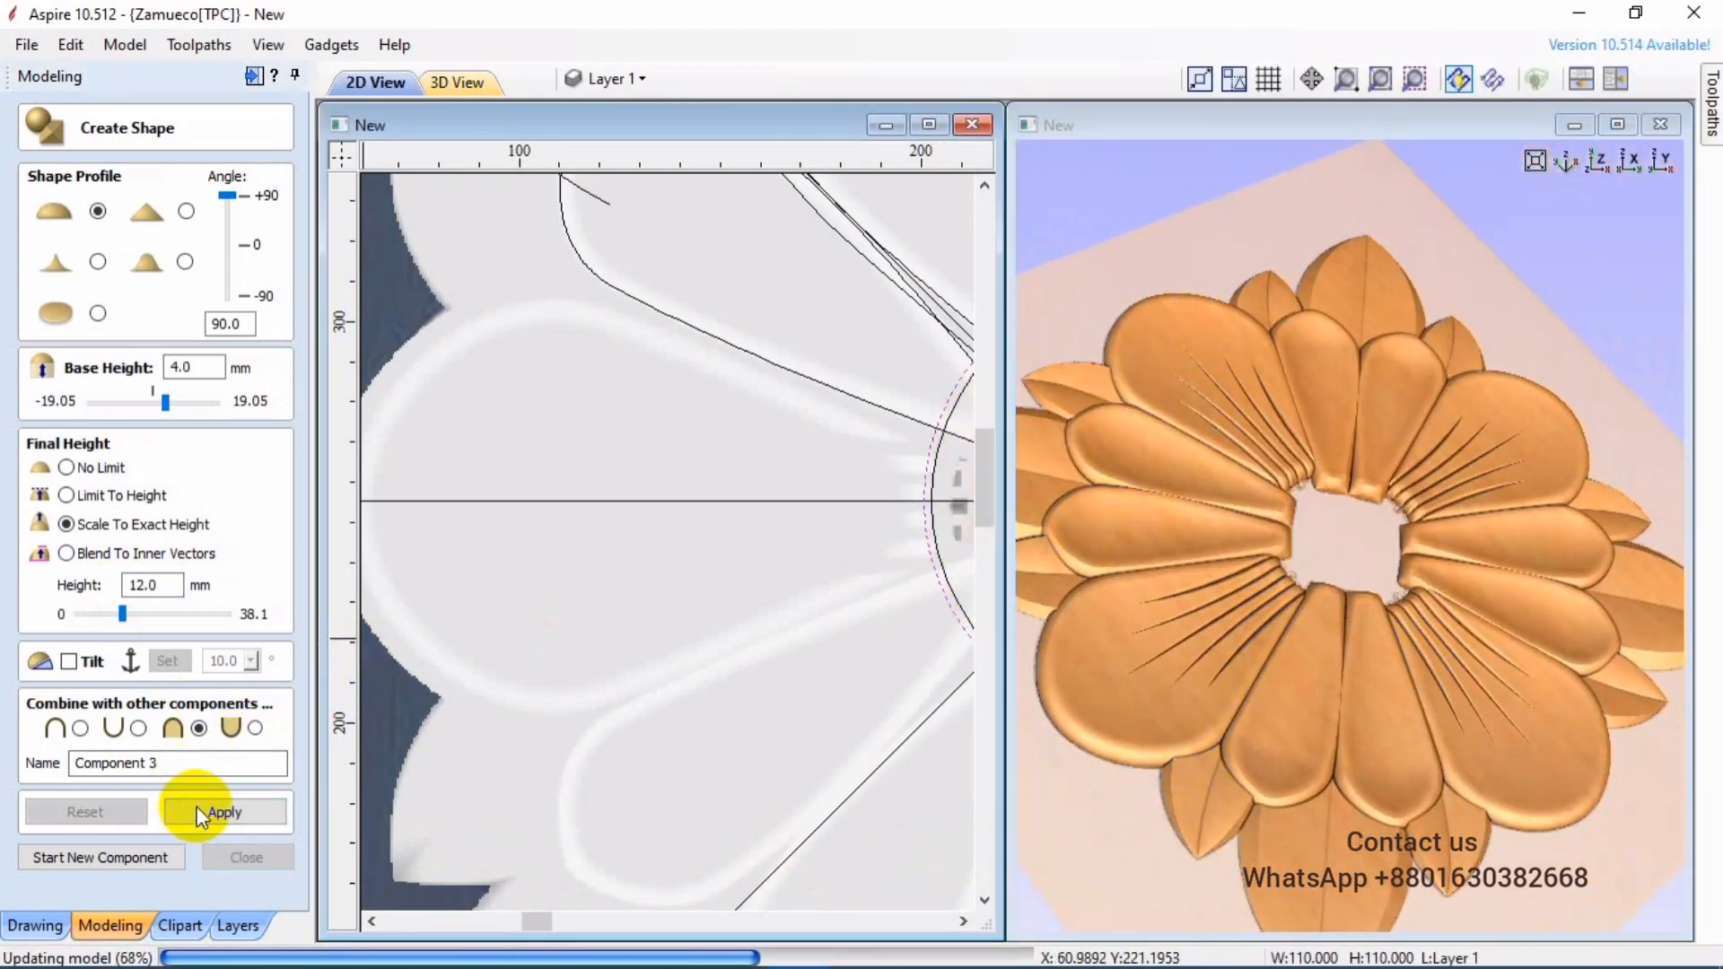
pyautogui.scroll(-3, 819, 557)
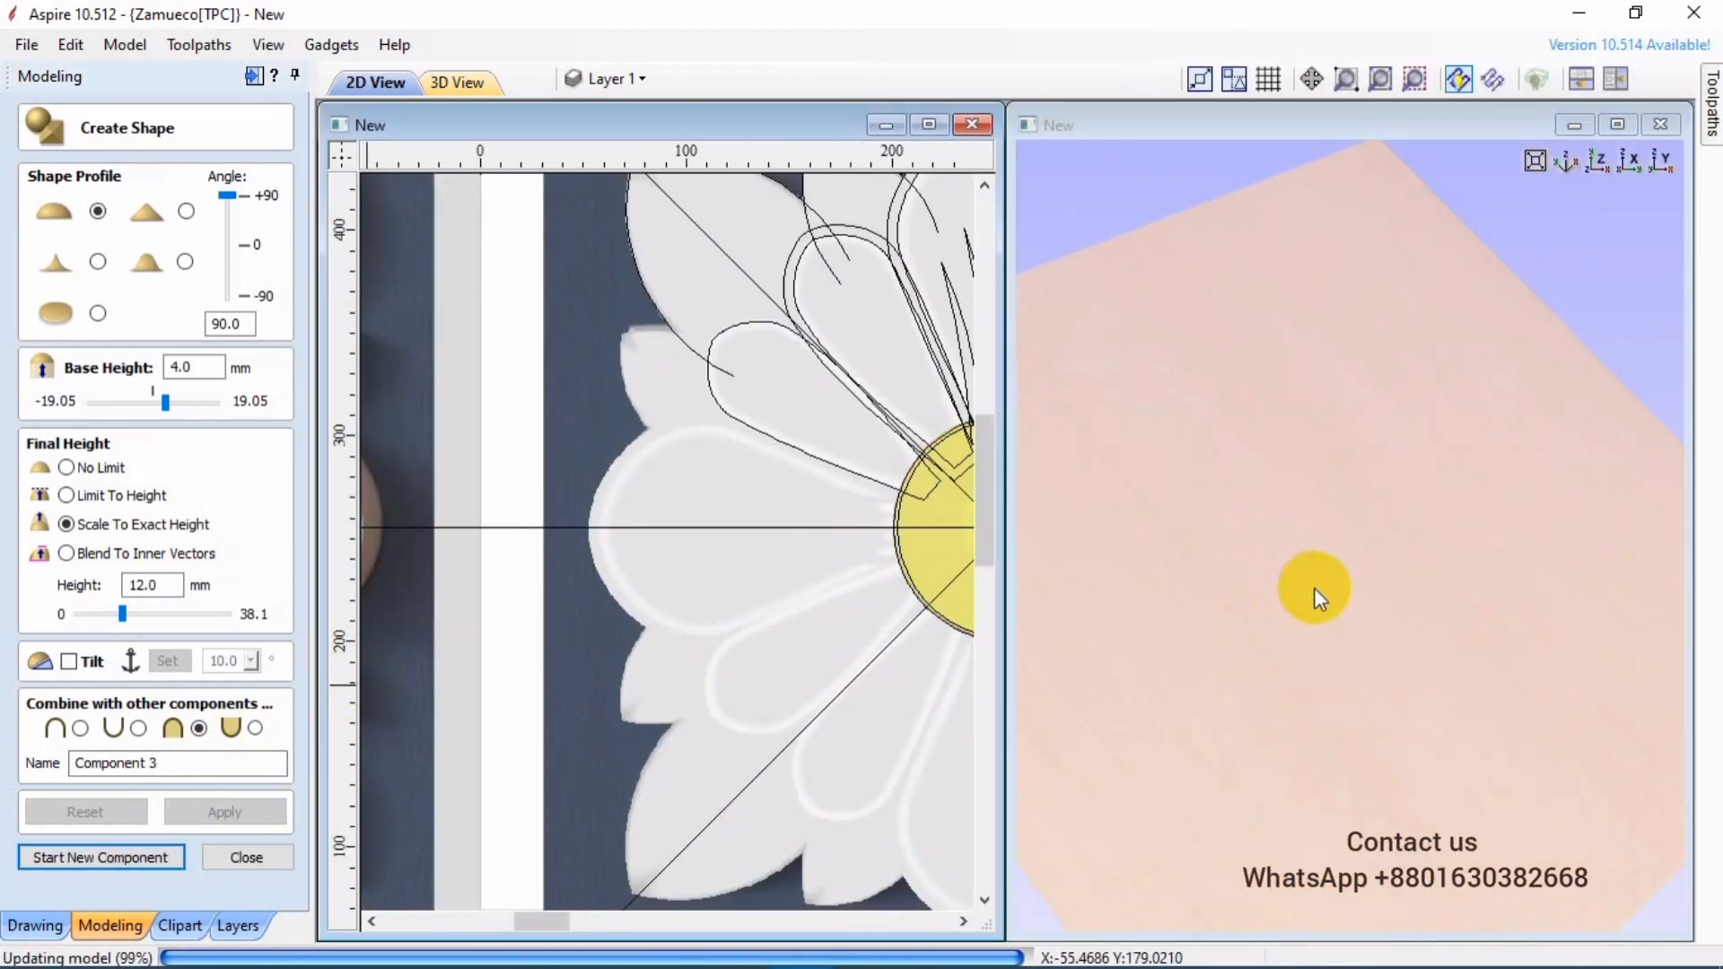
pyautogui.click(1256, 848)
# - Show the flower straight down the Z axis, finish shape creation, and compare the model with the reference photo
pyautogui.click(1598, 161)
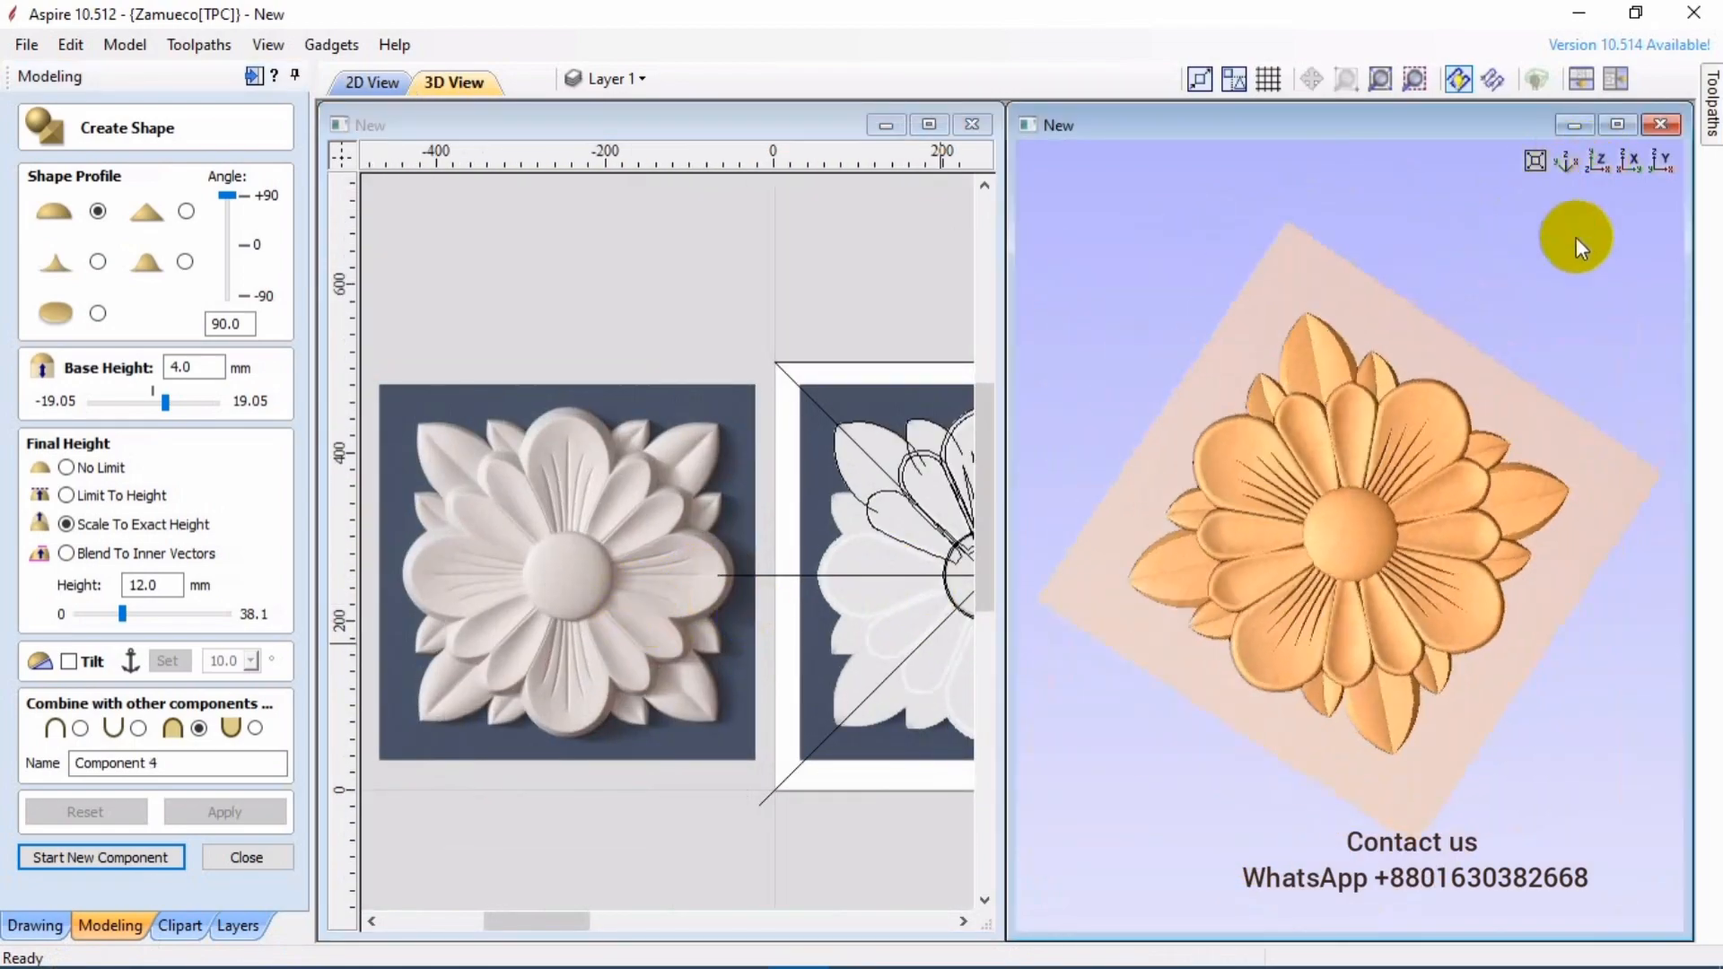
pyautogui.scroll(-1, 691, 687)
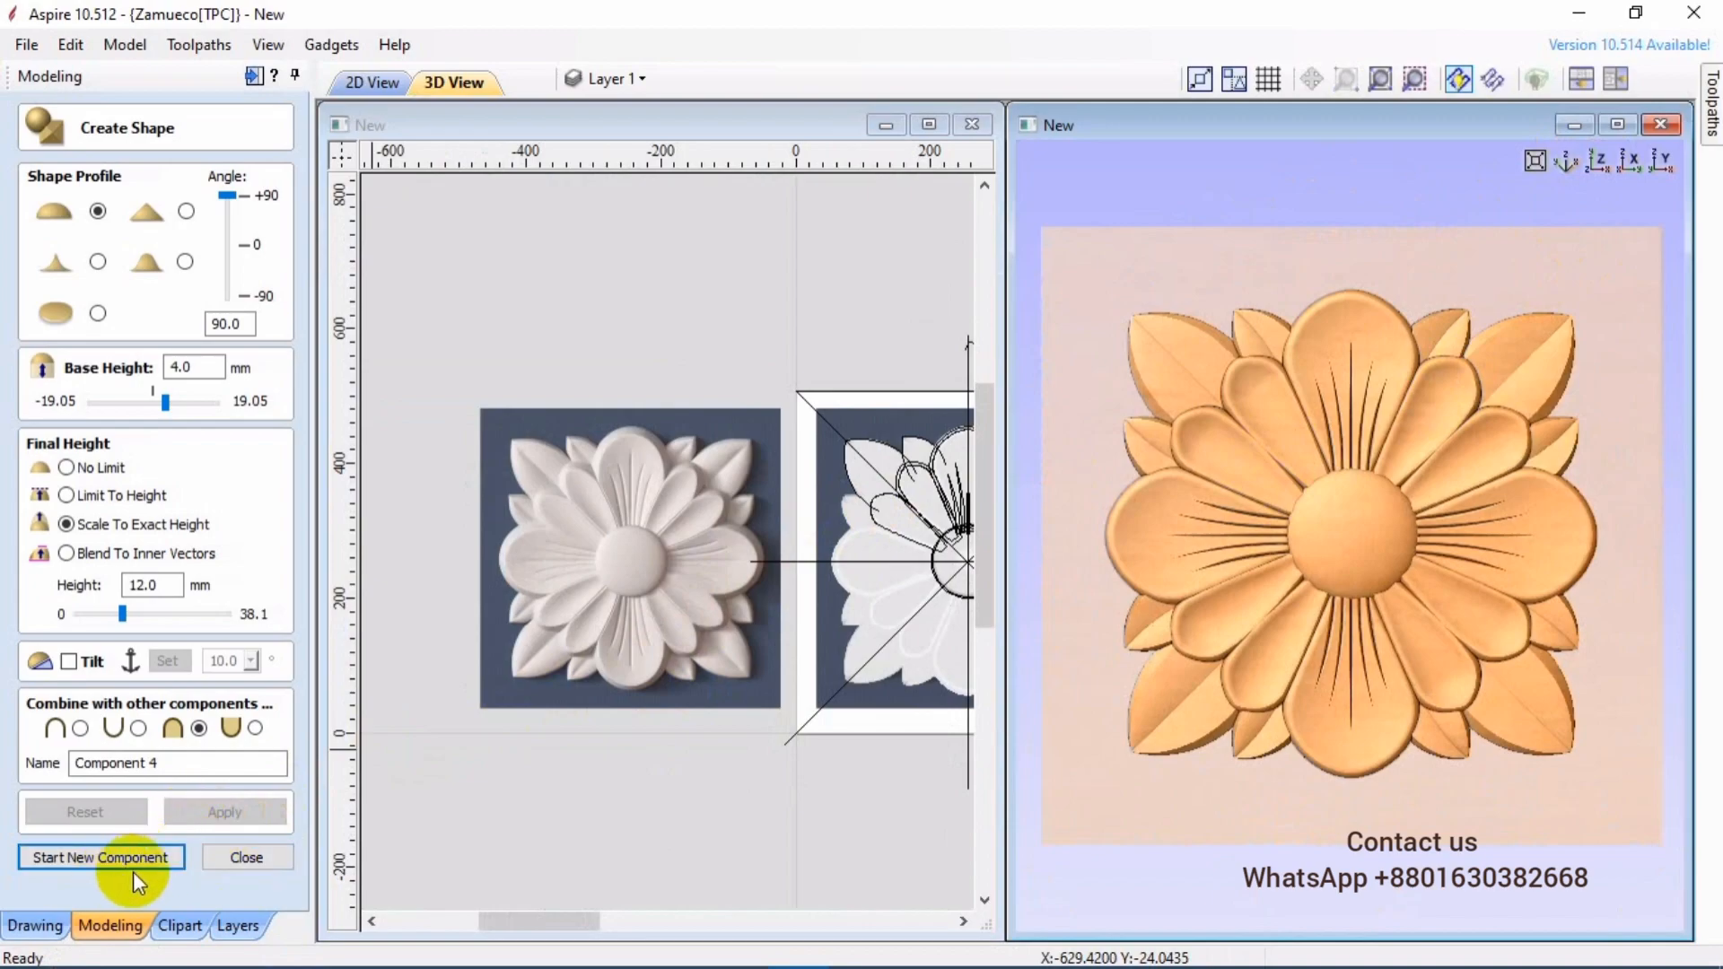
pyautogui.click(235, 857)
pyautogui.scroll(2, 786, 552)
pyautogui.scroll(-1, 746, 581)
pyautogui.scroll(1, 746, 637)
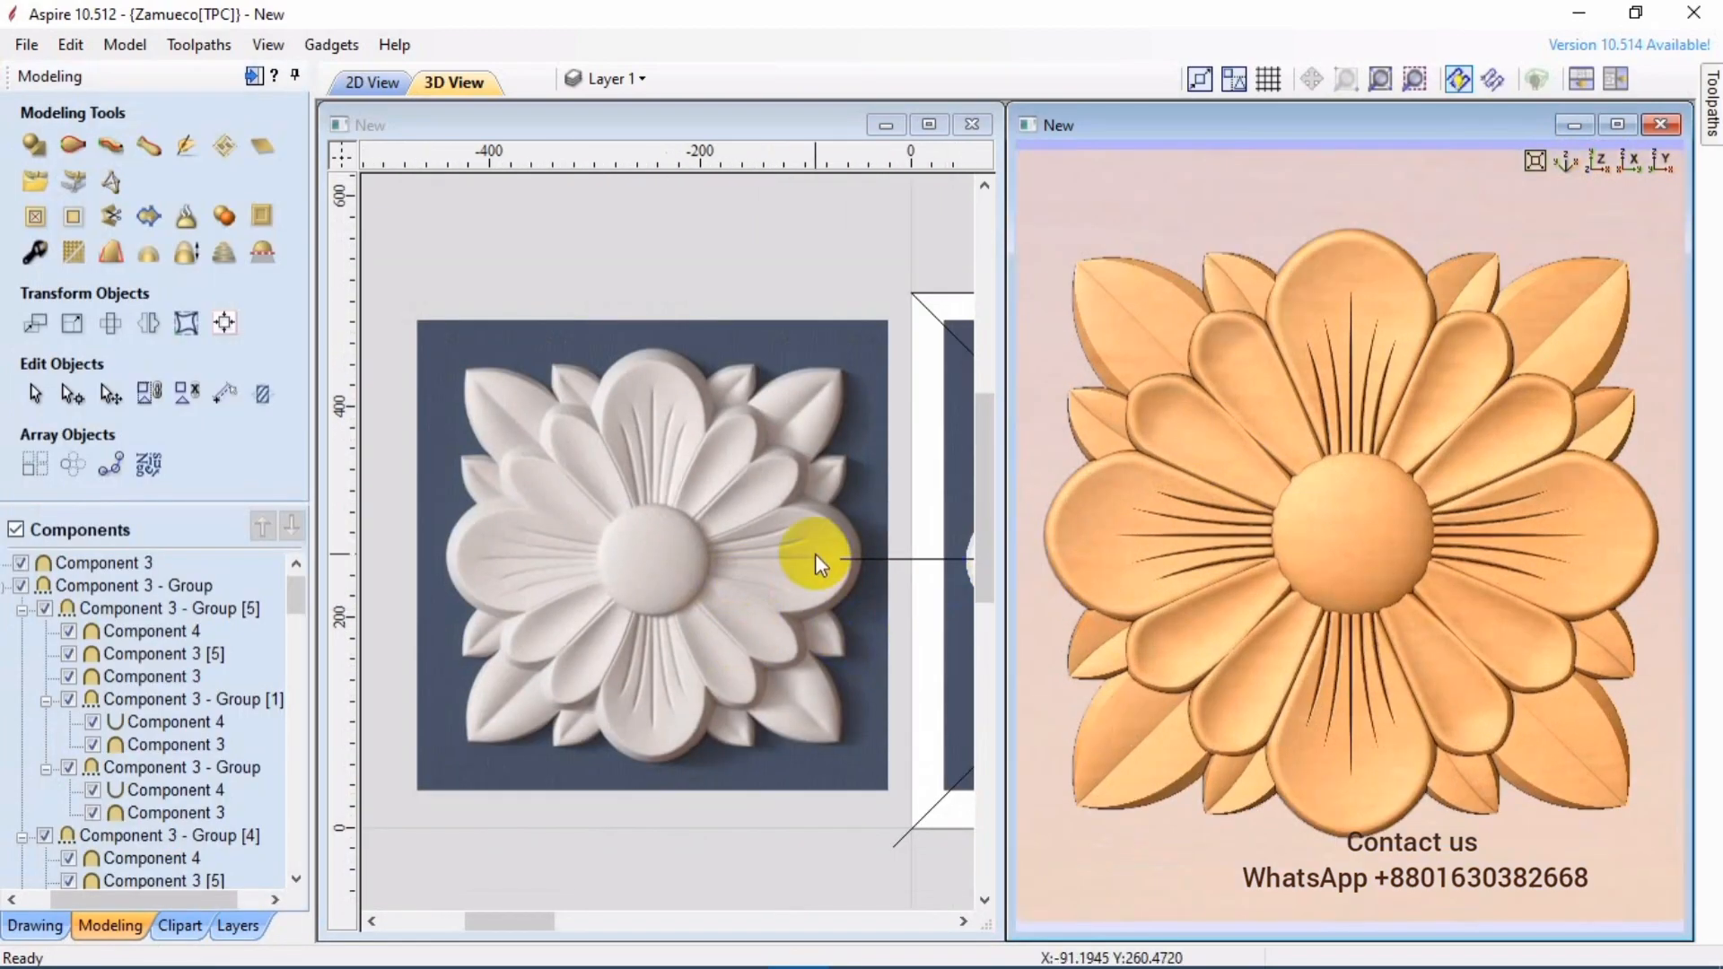